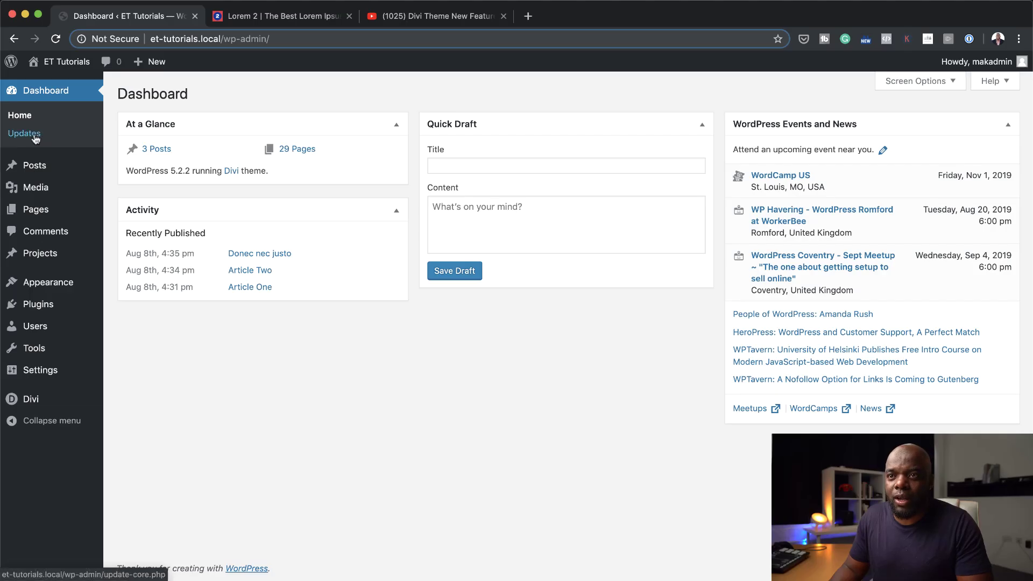
# - Check the update status of WordPress, its plugins and its themes
pyautogui.click(35, 139)
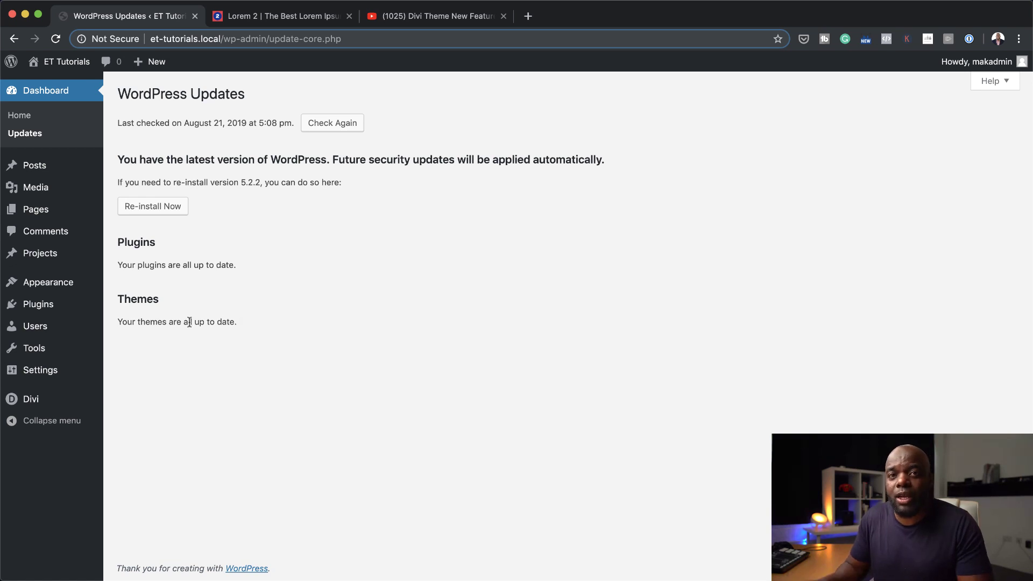
# - Create a new page titled "responsive" and start building it from scratch with the Divi Builder
pyautogui.moveTo(33, 212)
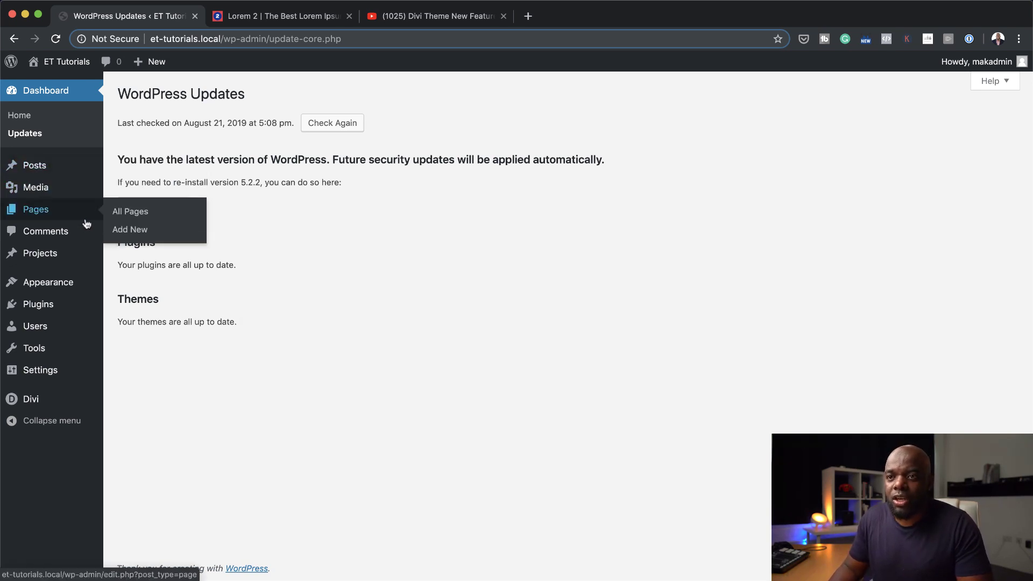
pyautogui.click(134, 230)
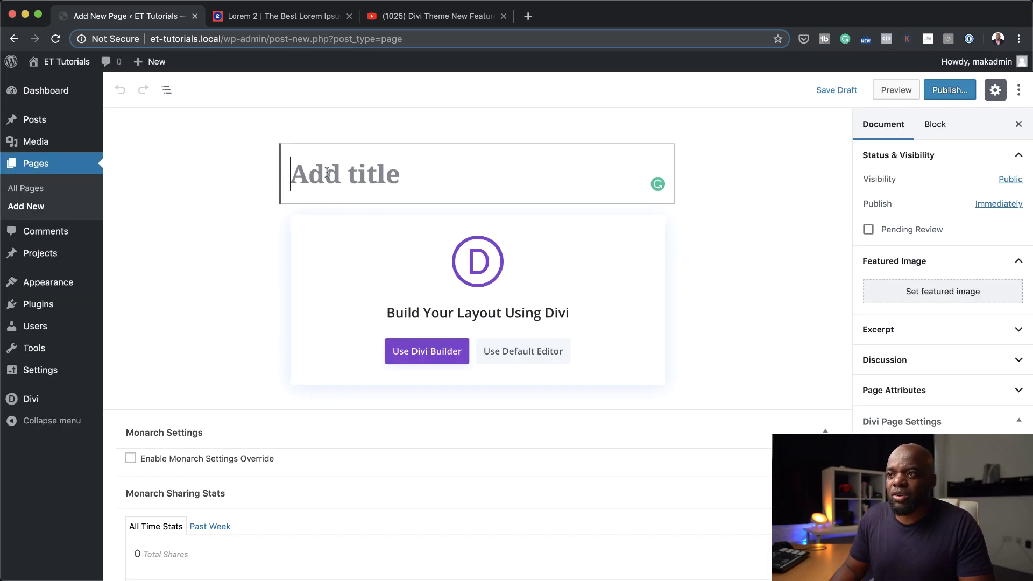
pyautogui.write('responsive')
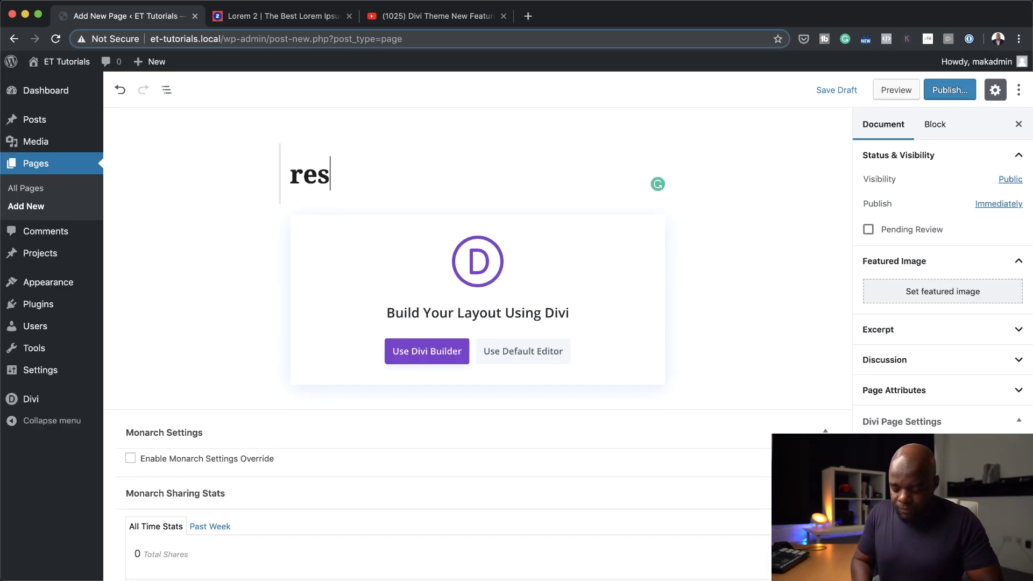
pyautogui.click(446, 354)
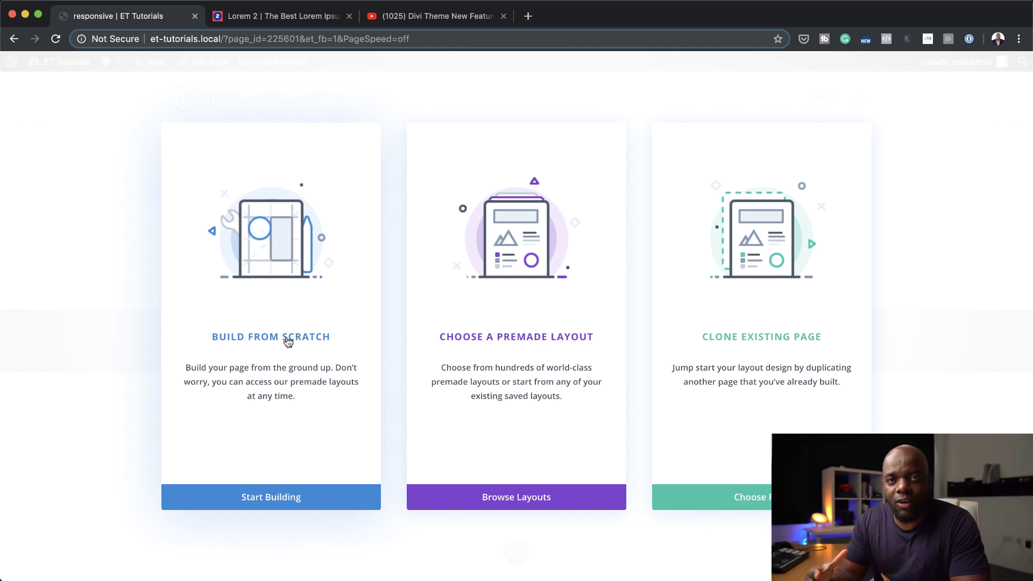
pyautogui.click(288, 342)
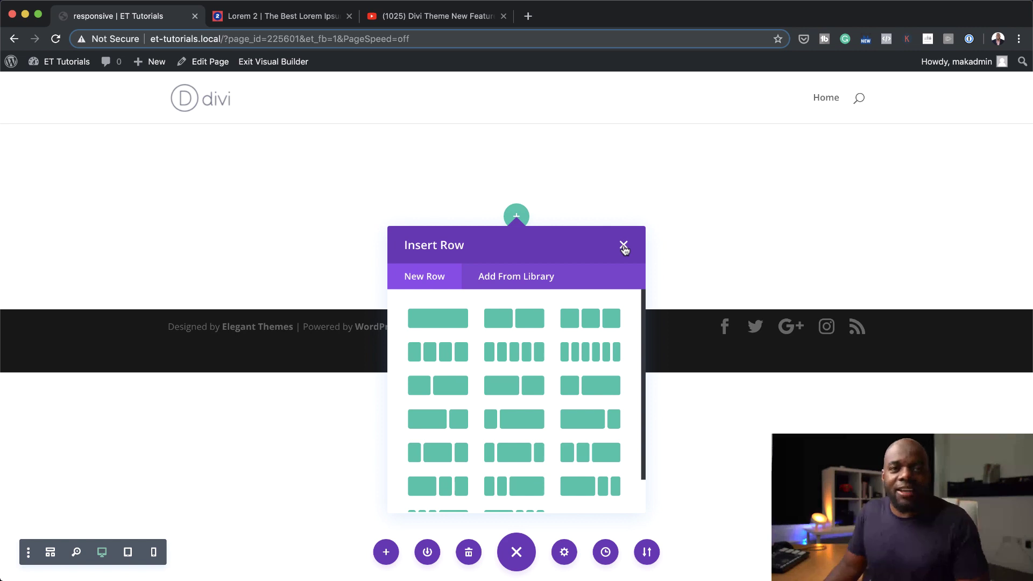
# - Insert a row with two equal columns and add a Video module to the first column
pyautogui.click(528, 320)
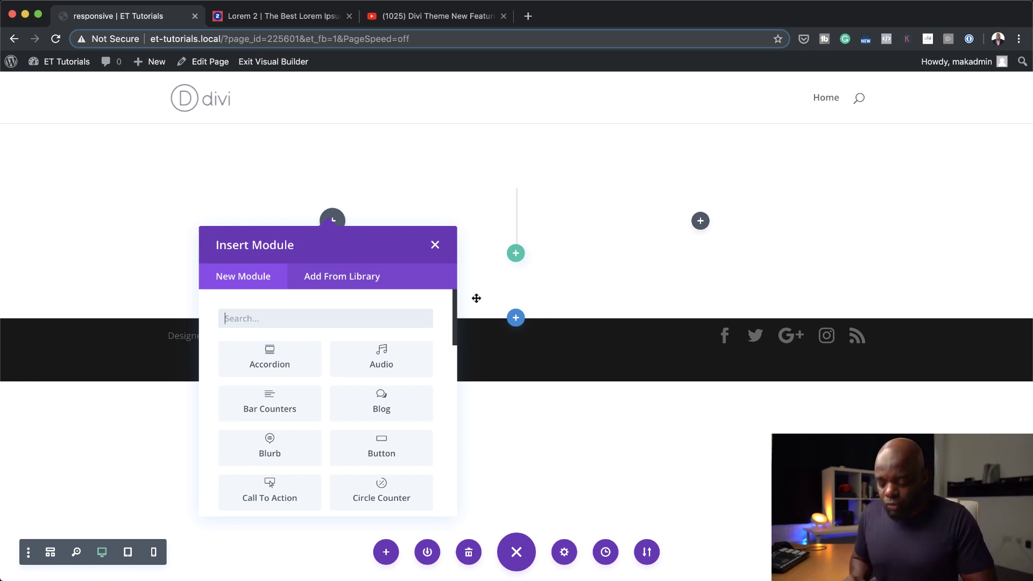
pyautogui.write('vide')
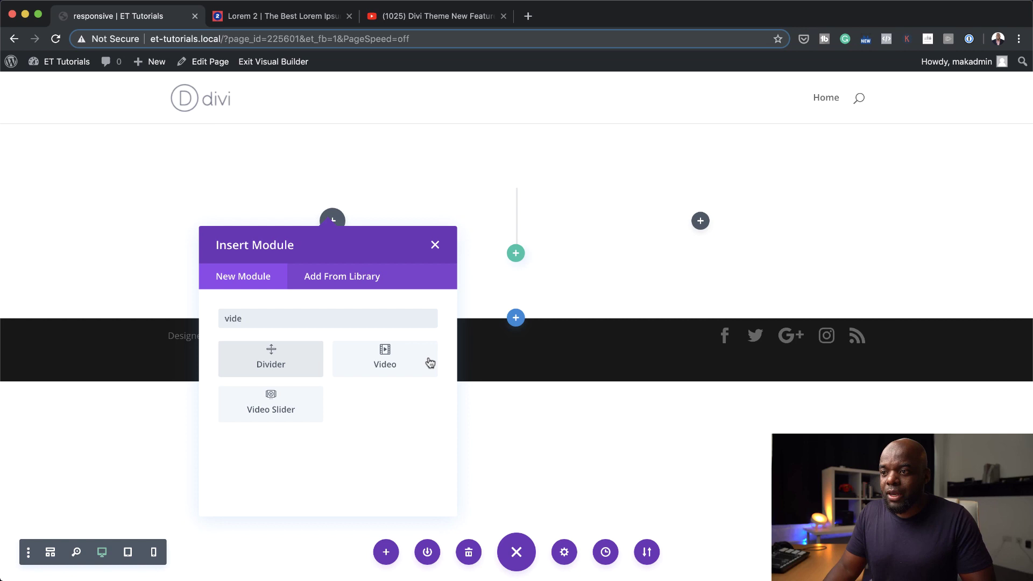
pyautogui.click(402, 357)
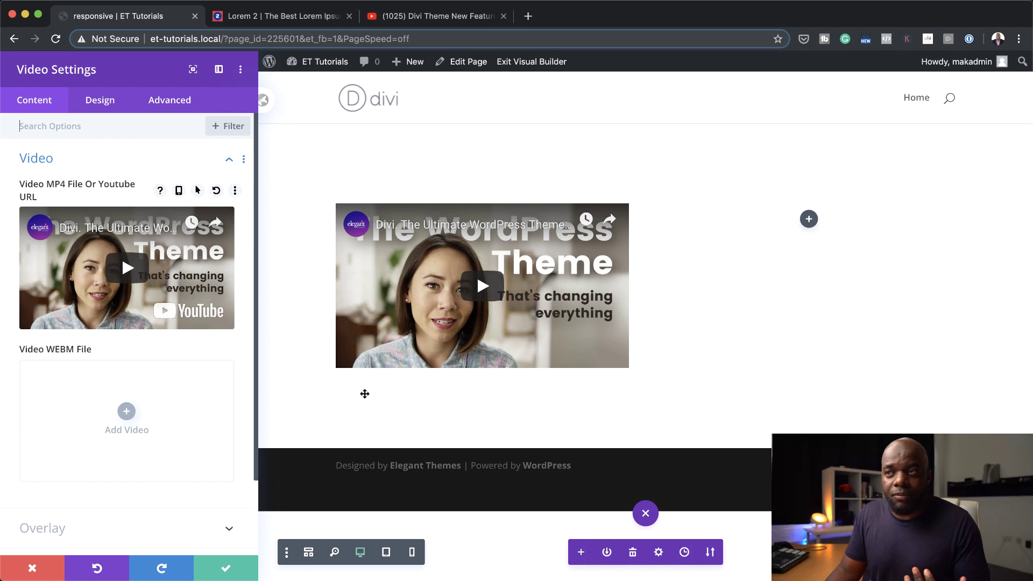
# - Copy the URL of the YouTube video "Divi Theme New Features - Hover Editing for Divi" and return to the page builder
pyautogui.click(412, 19)
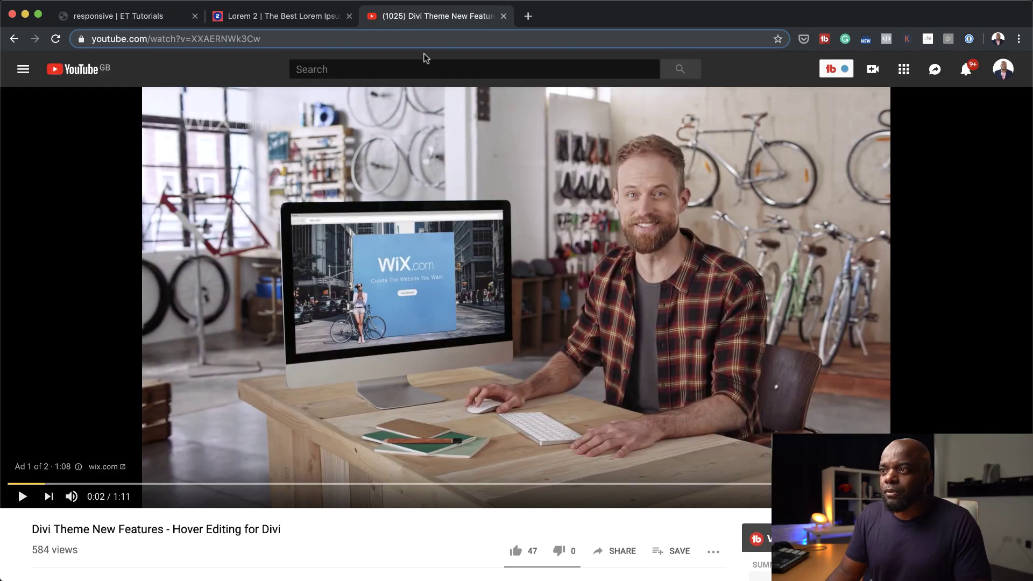
pyautogui.click(296, 39)
pyautogui.press('super+c')
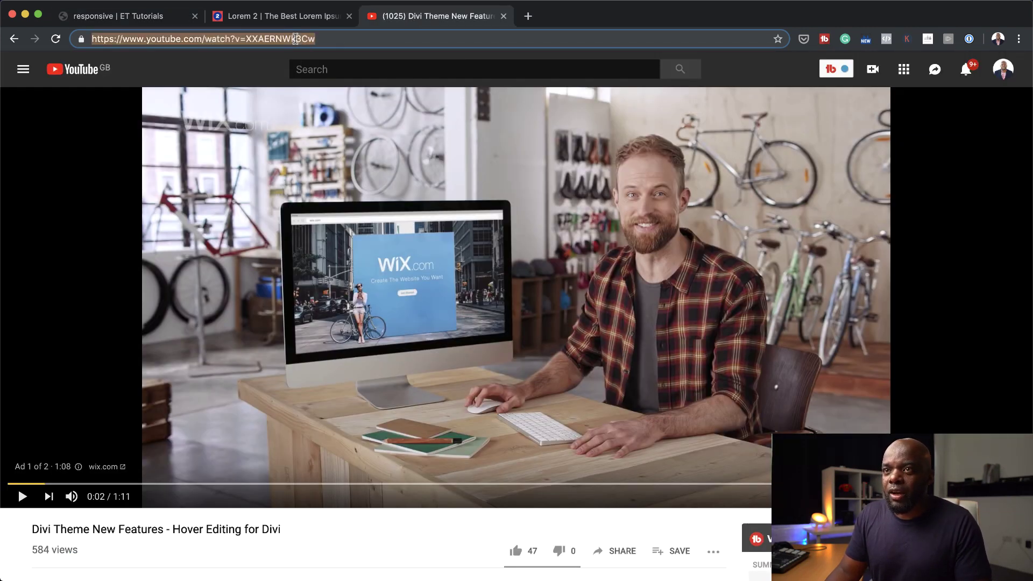
pyautogui.click(135, 17)
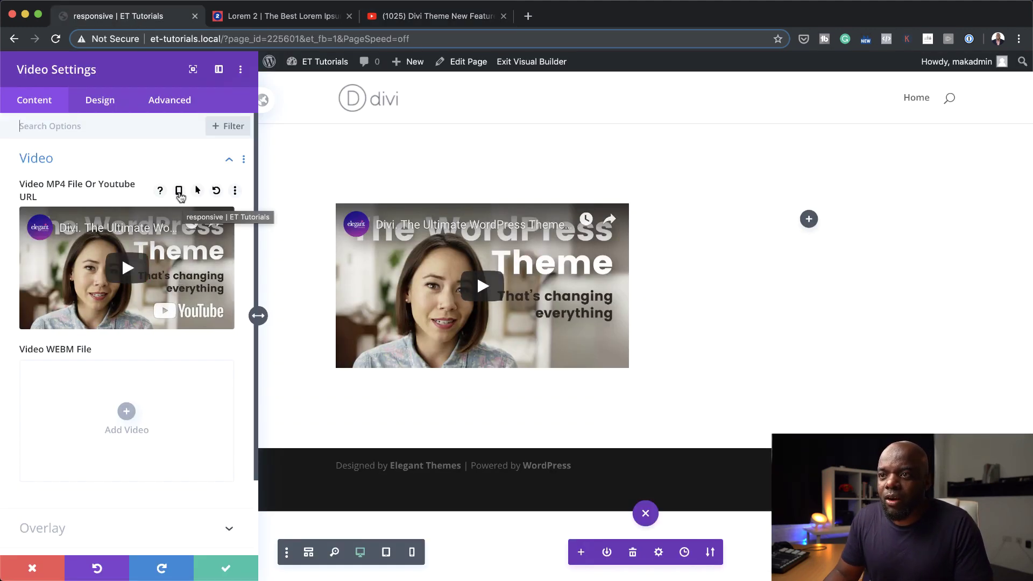
pyautogui.click(179, 192)
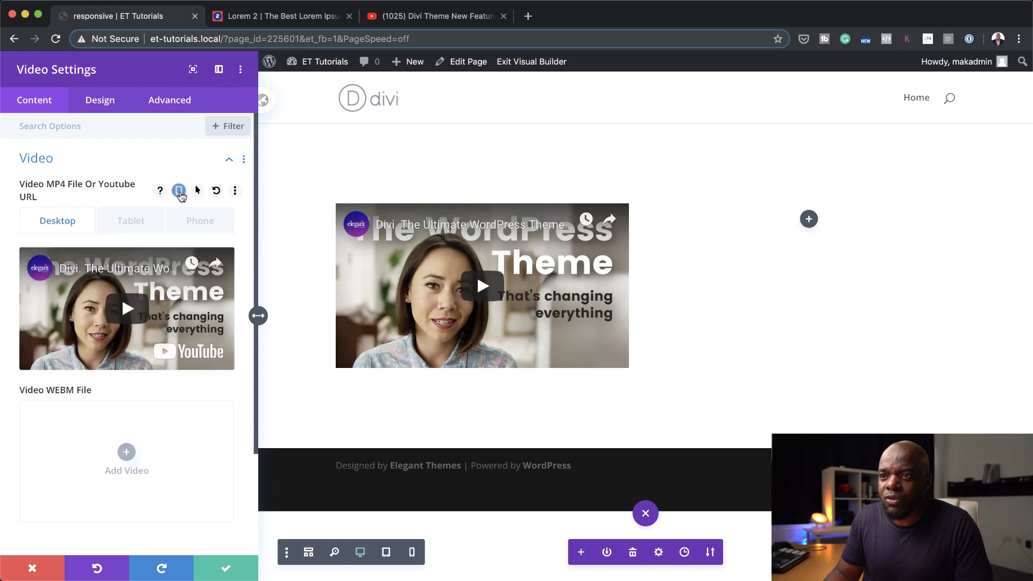
pyautogui.click(143, 229)
pyautogui.click(126, 300)
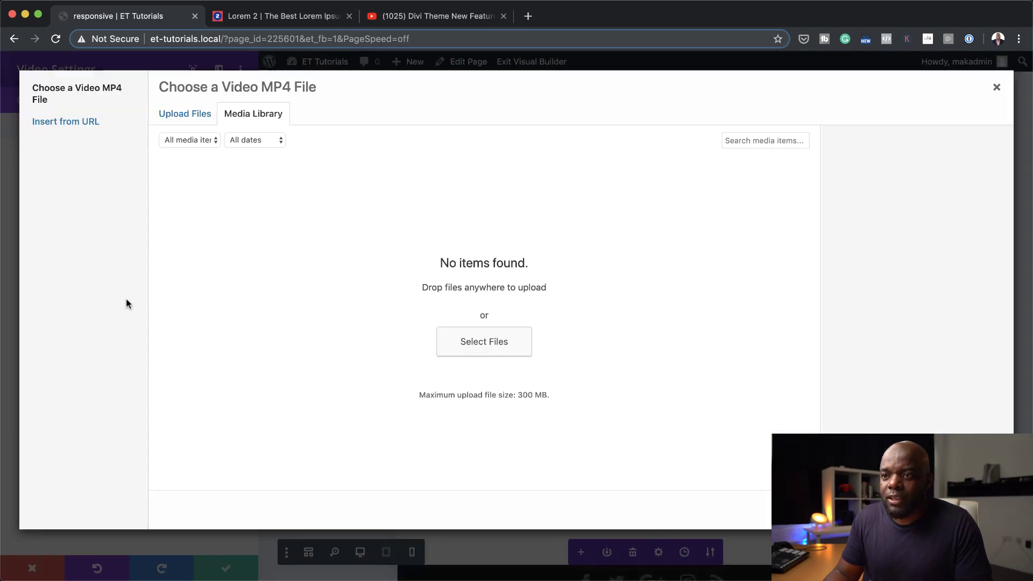
pyautogui.click(84, 123)
pyautogui.press('super+v')
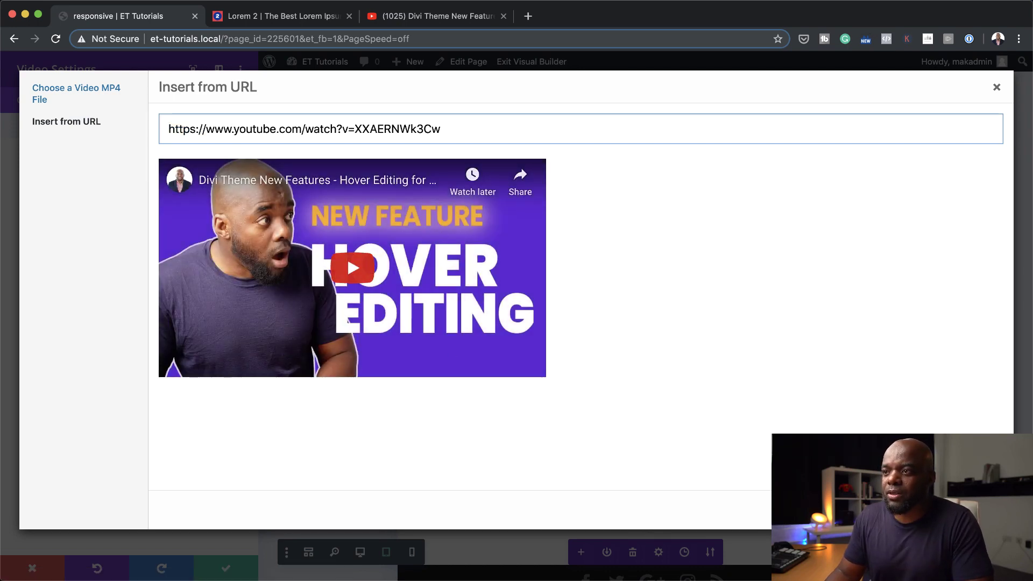
pyautogui.click(968, 510)
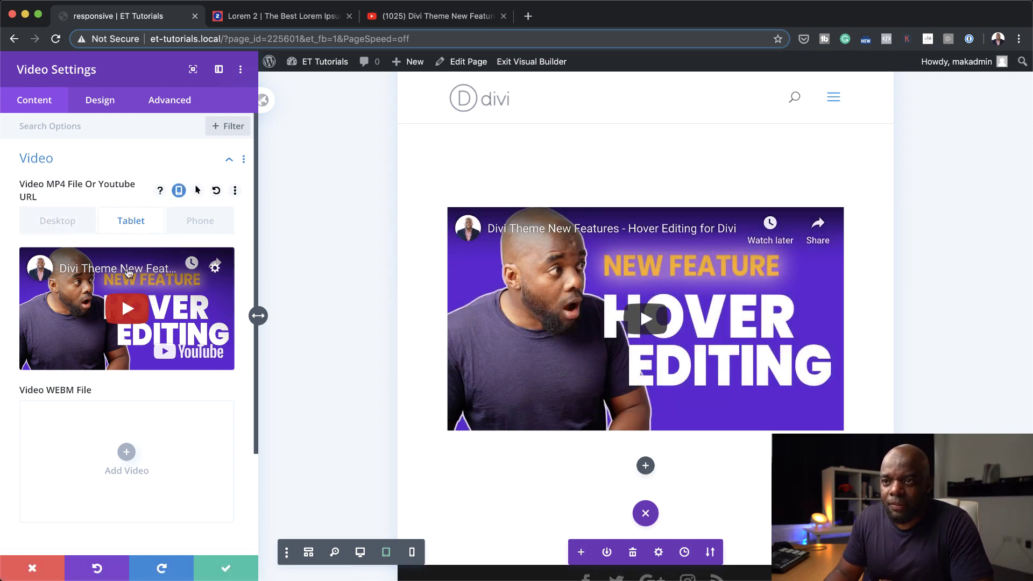
pyautogui.click(207, 227)
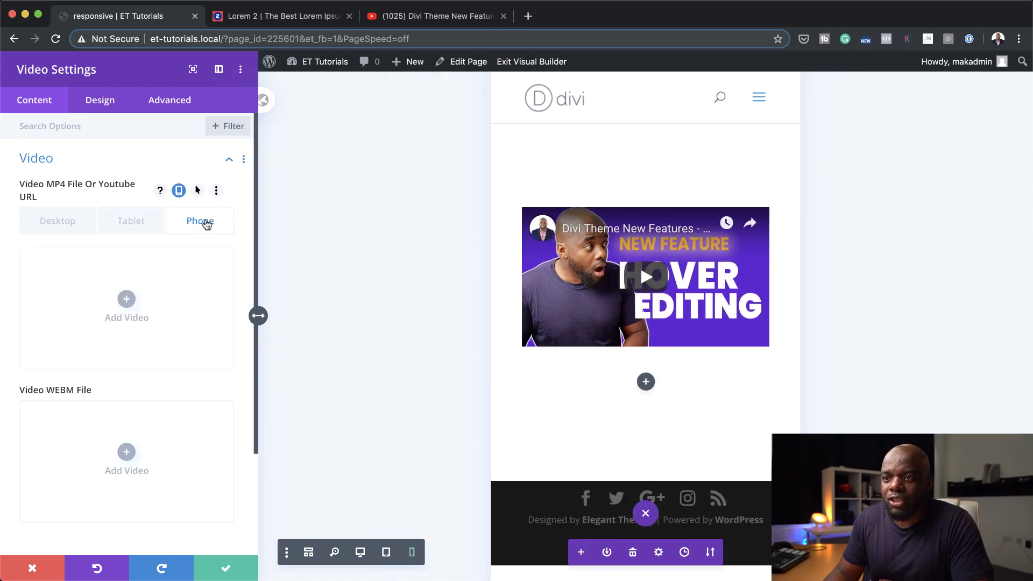
pyautogui.click(127, 299)
pyautogui.click(103, 125)
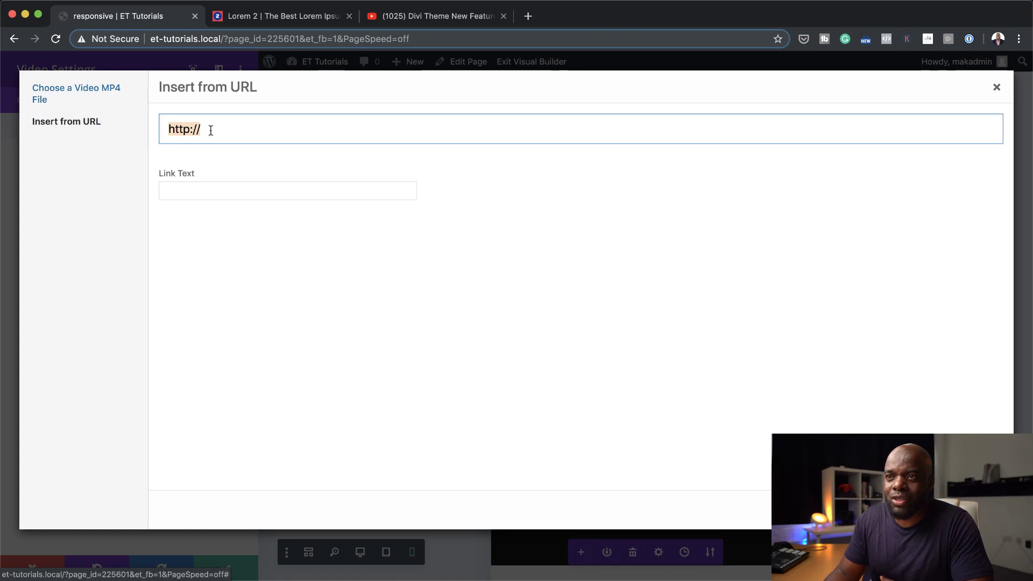
pyautogui.press('super+v')
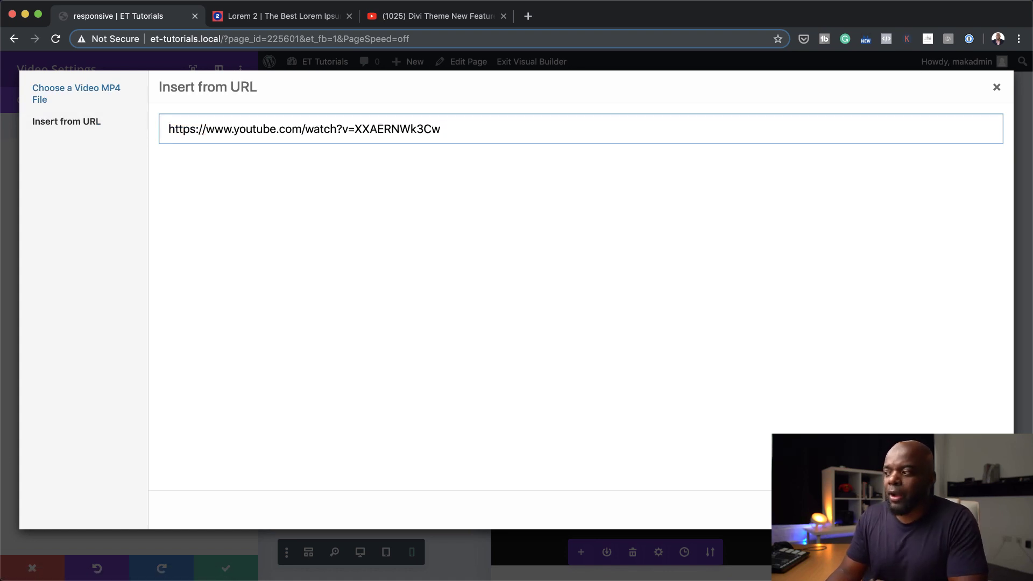
pyautogui.press('Return')
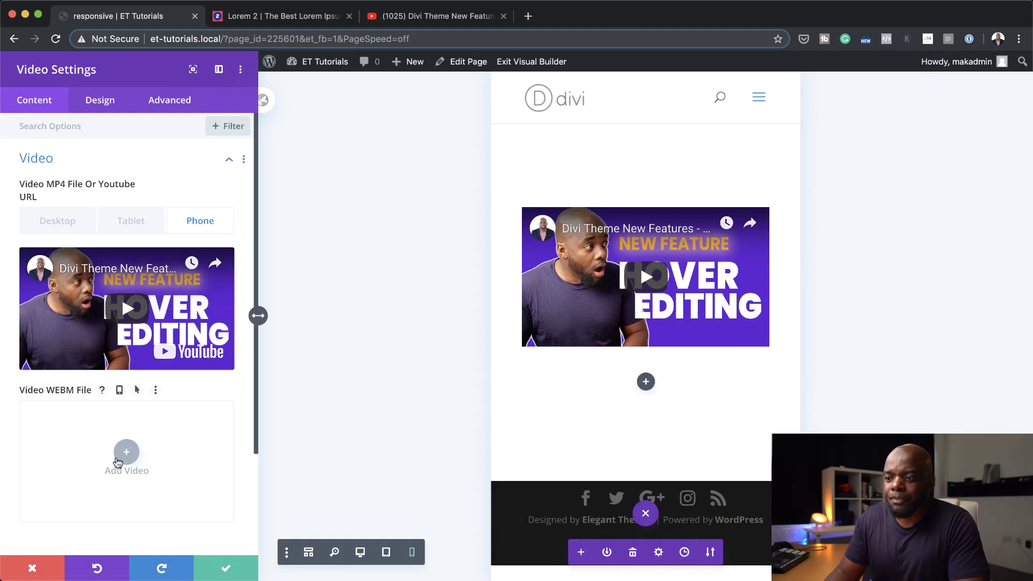
pyautogui.click(225, 567)
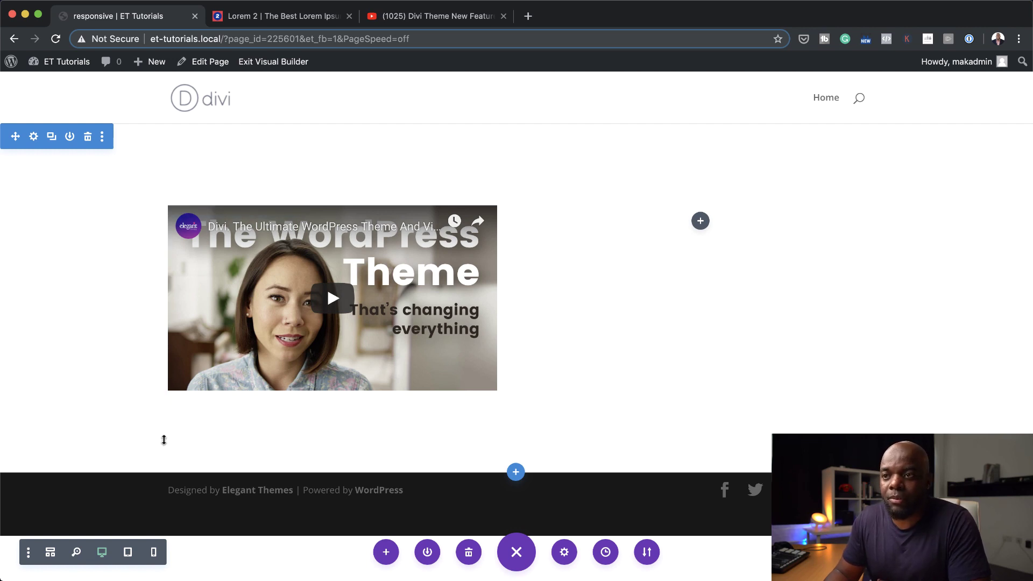
# - Preview the page's video in tablet view and phone view, and return to desktop view
pyautogui.click(129, 554)
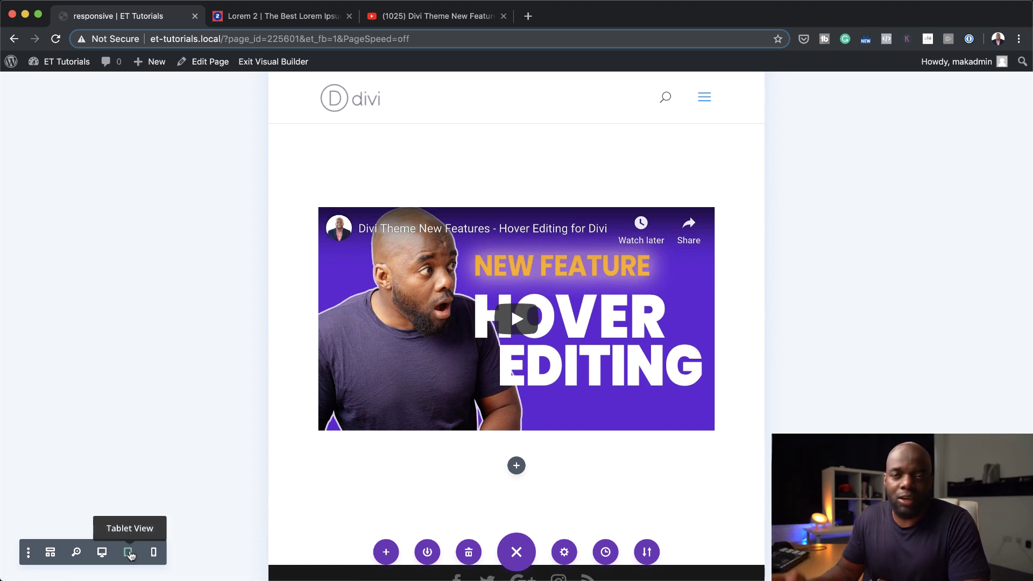
pyautogui.click(154, 554)
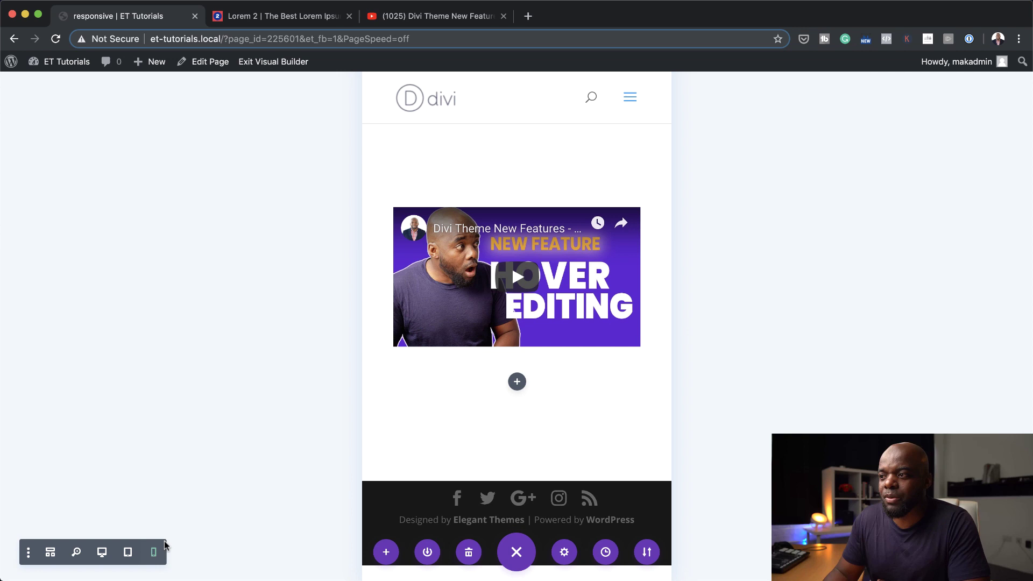
pyautogui.moveTo(454, 202)
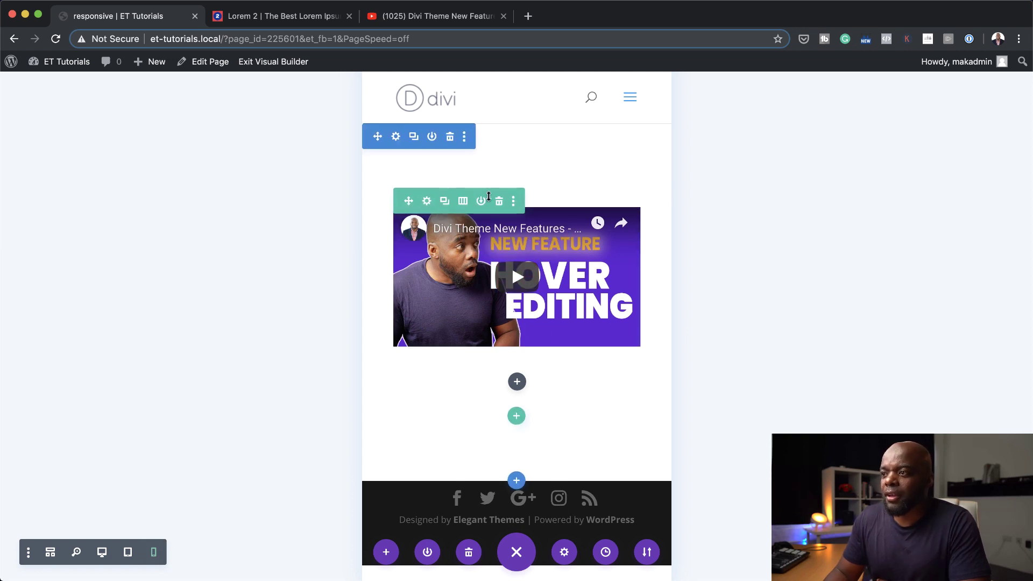
pyautogui.click(102, 554)
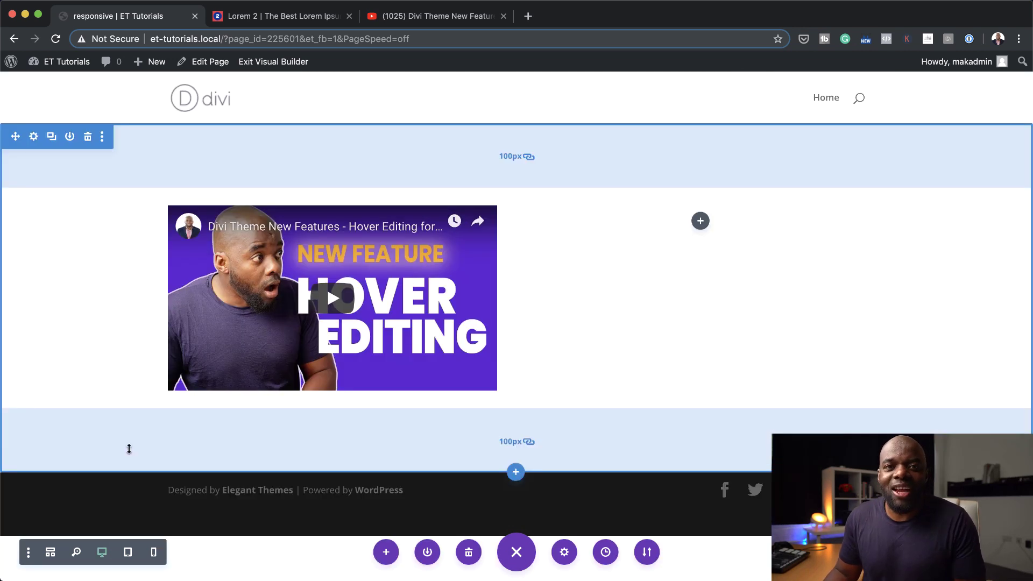
# - Add a Blurb module to the empty second column of the row
pyautogui.click(700, 222)
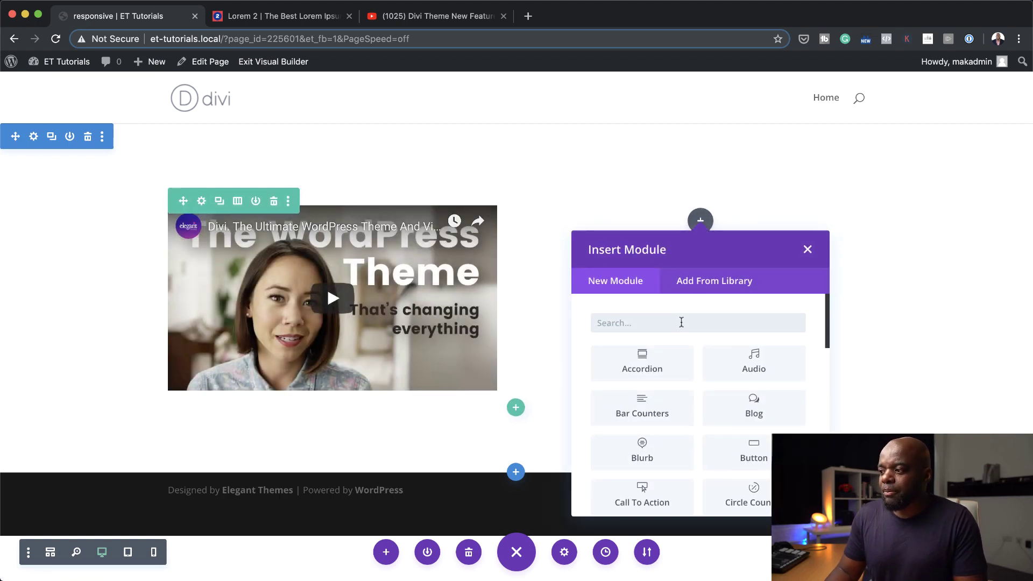
pyautogui.click(682, 322)
pyautogui.write('blur')
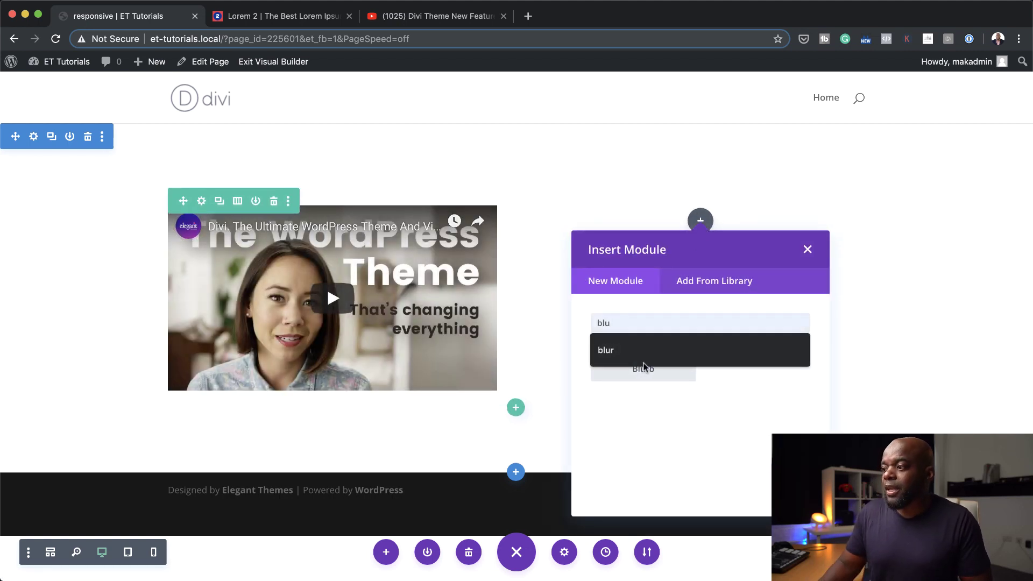
pyautogui.click(642, 367)
# - Replace the blurb's body text with the first short paragraph from lorem2.com, starting "Lorem ipsum dolor sit amet"
pyautogui.click(286, 17)
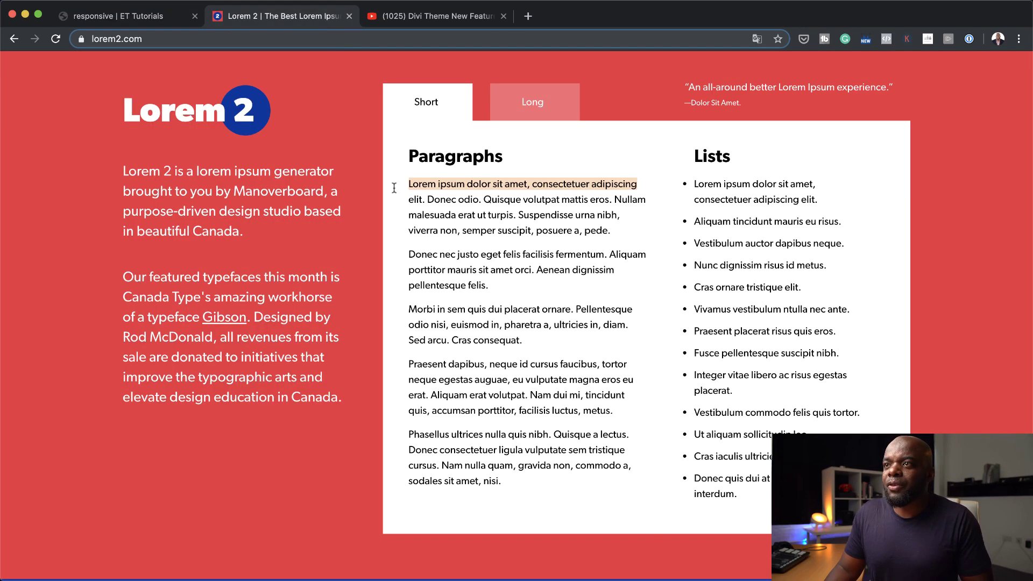
pyautogui.click(471, 229)
pyautogui.moveTo(410, 183); pyautogui.dragTo(486, 281)
pyautogui.tripleClick(410, 183)
pyautogui.press('super+c')
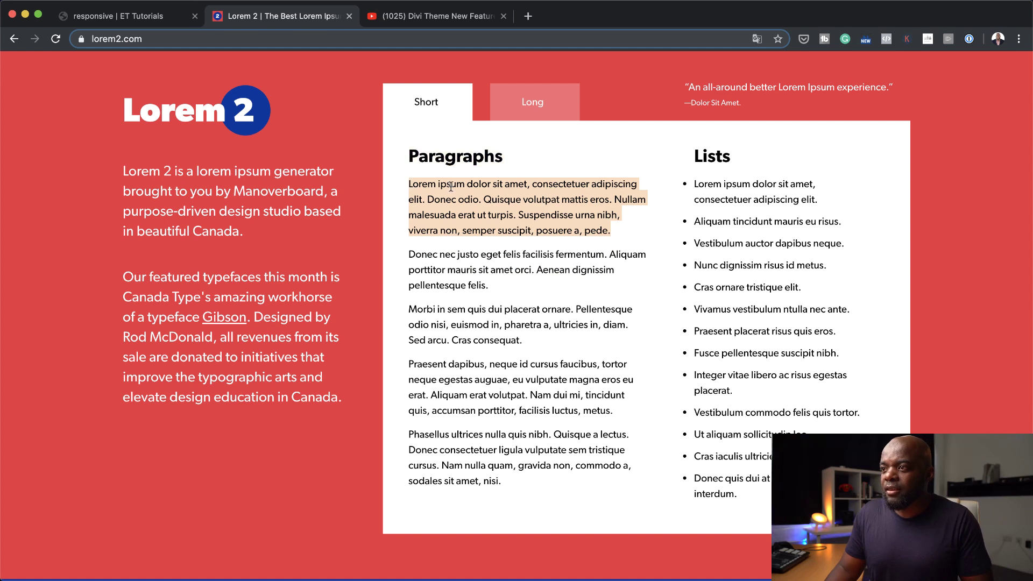
pyautogui.hotkey('ctrl', 'shift', 'Tab')
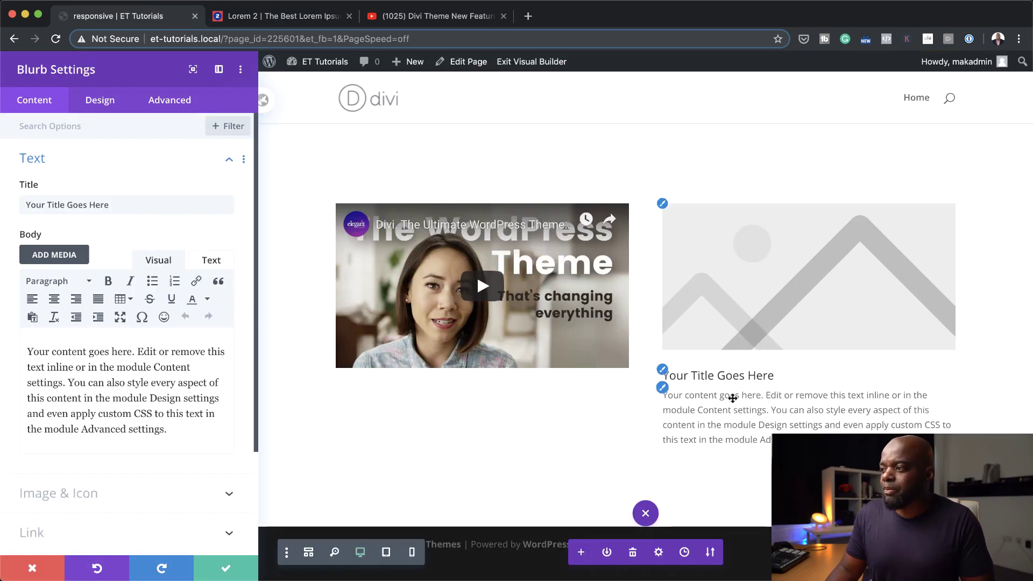
pyautogui.moveTo(168, 429); pyautogui.dragTo(20, 342)
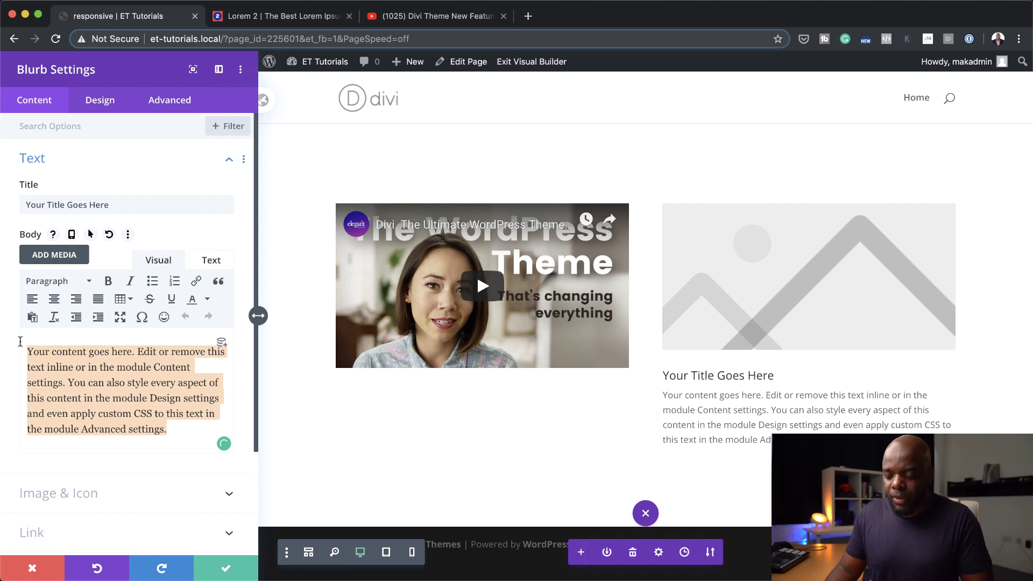
pyautogui.press('super+v')
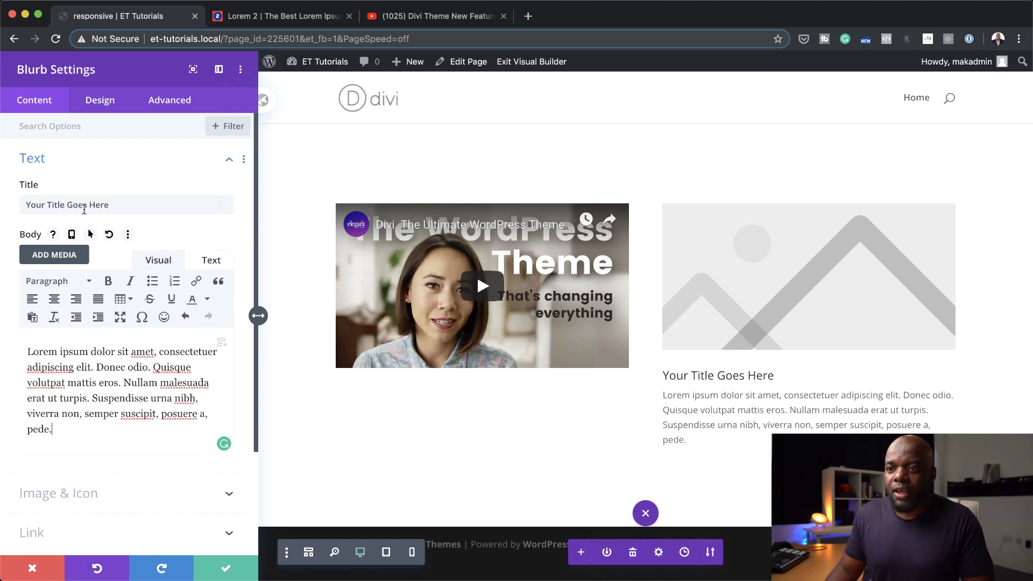
# - Set the blurb's title to "Morbi in sem quis dui placerat ornare", taken from the third lorem2.com paragraph
pyautogui.tripleClick(115, 206)
pyautogui.hotkey('ctrl', 'Tab')
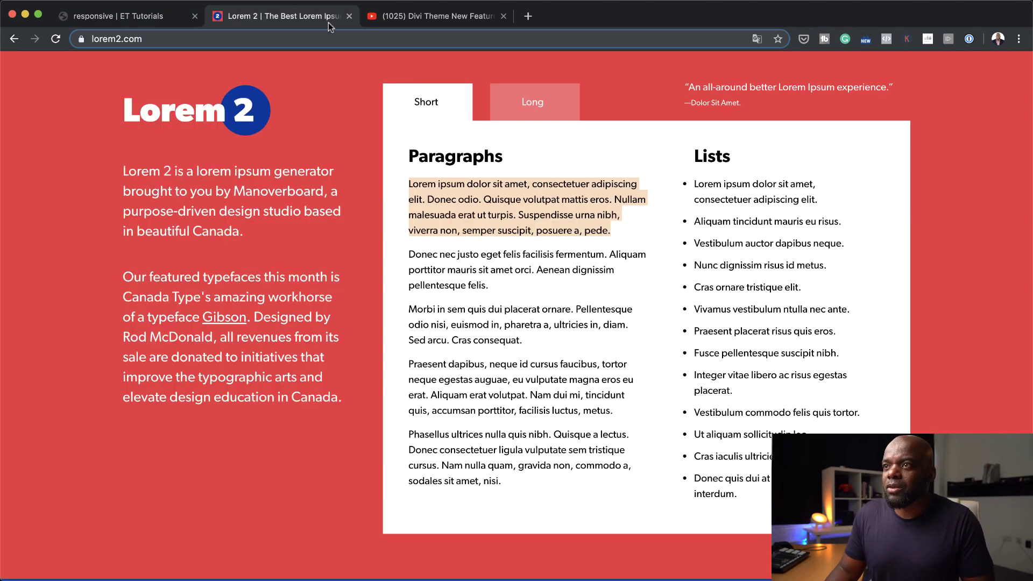
pyautogui.click(414, 311)
pyautogui.hotkey('ctrl', 'shift', 'Tab')
pyautogui.write('Morbi in sem quis dui placerat ornare')
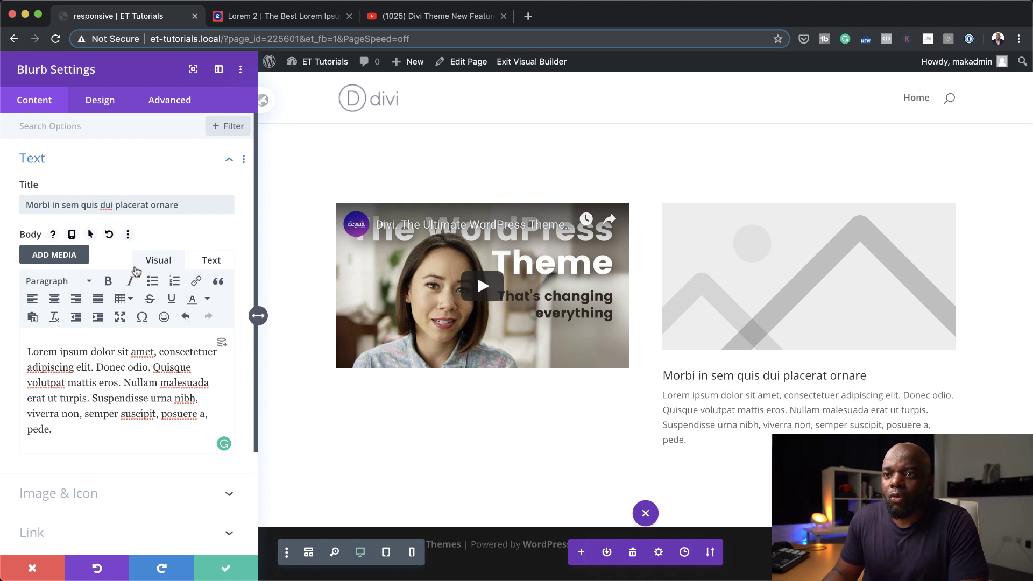
pyautogui.scroll(-5, 113, 431)
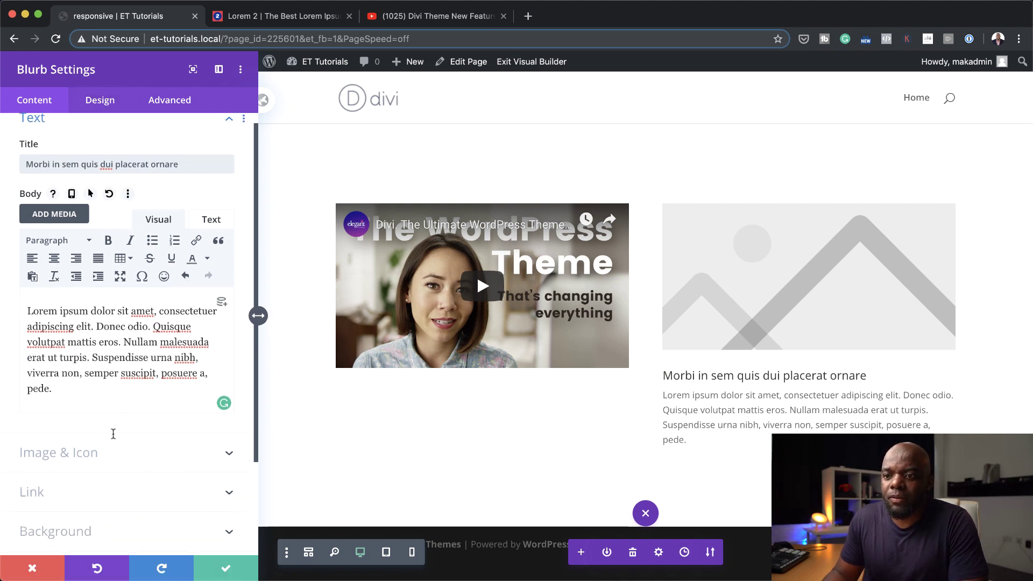
# - Set the blurb's image to the media library photo of the couple sitting with a pug against a wooden wall
pyautogui.click(84, 361)
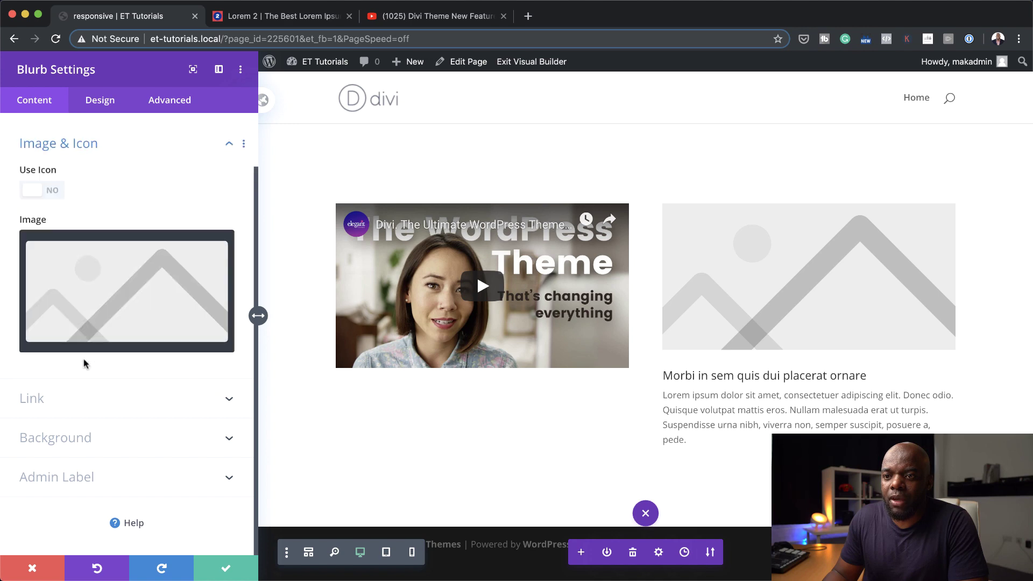
pyautogui.click(111, 297)
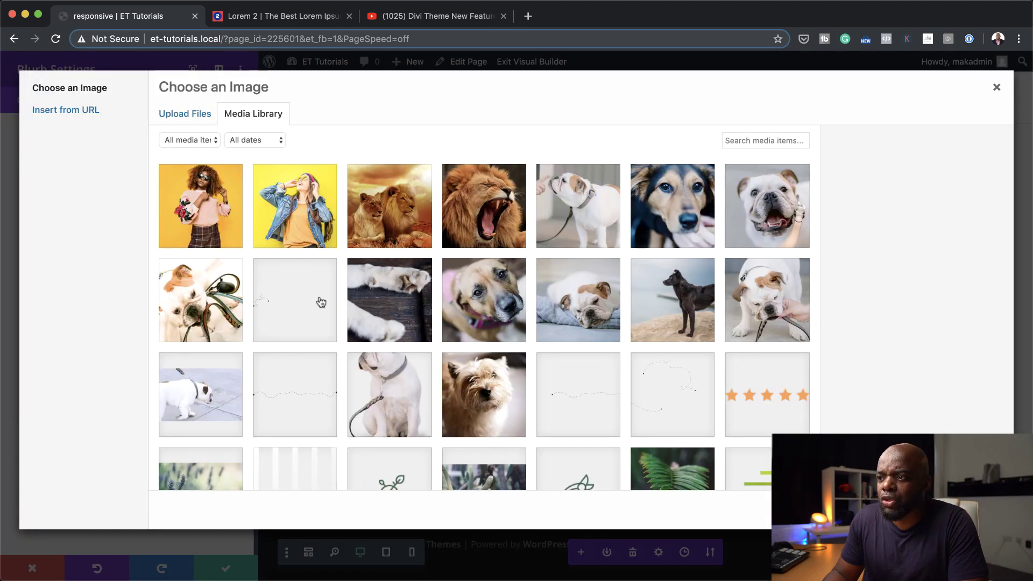
pyautogui.scroll(-2, 336, 315)
pyautogui.scroll(-10, 336, 315)
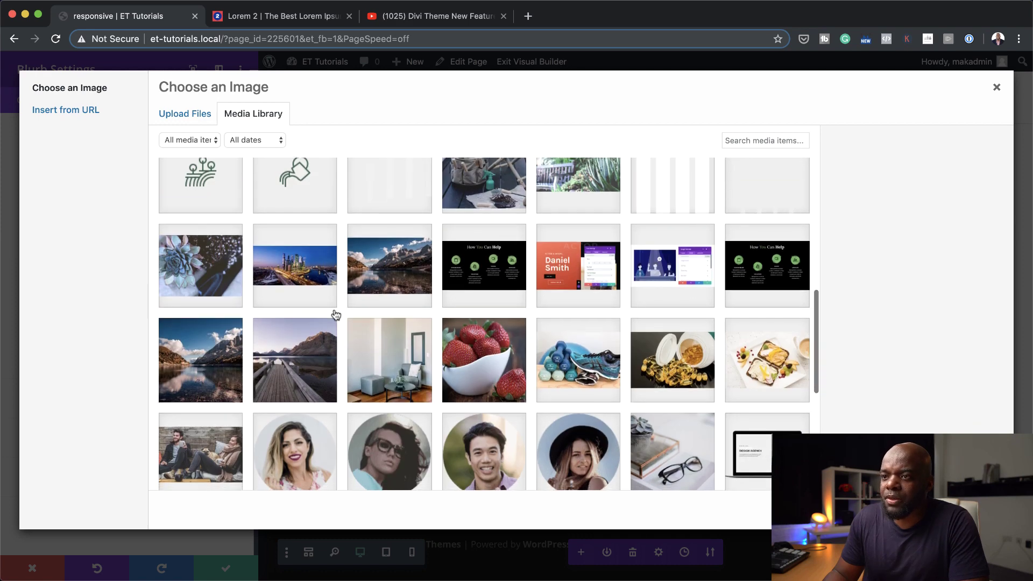
pyautogui.scroll(-4, 334, 313)
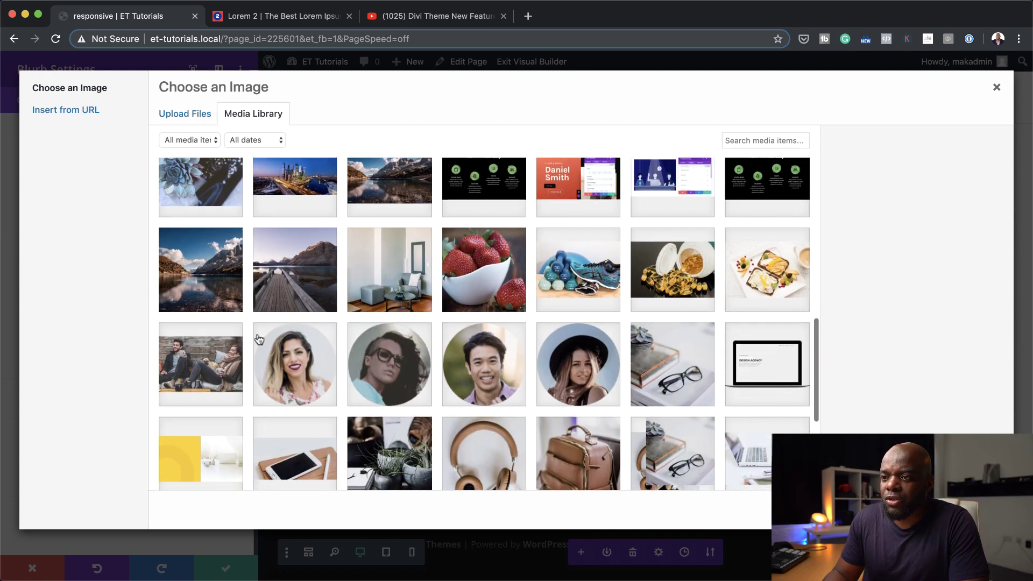
pyautogui.click(209, 366)
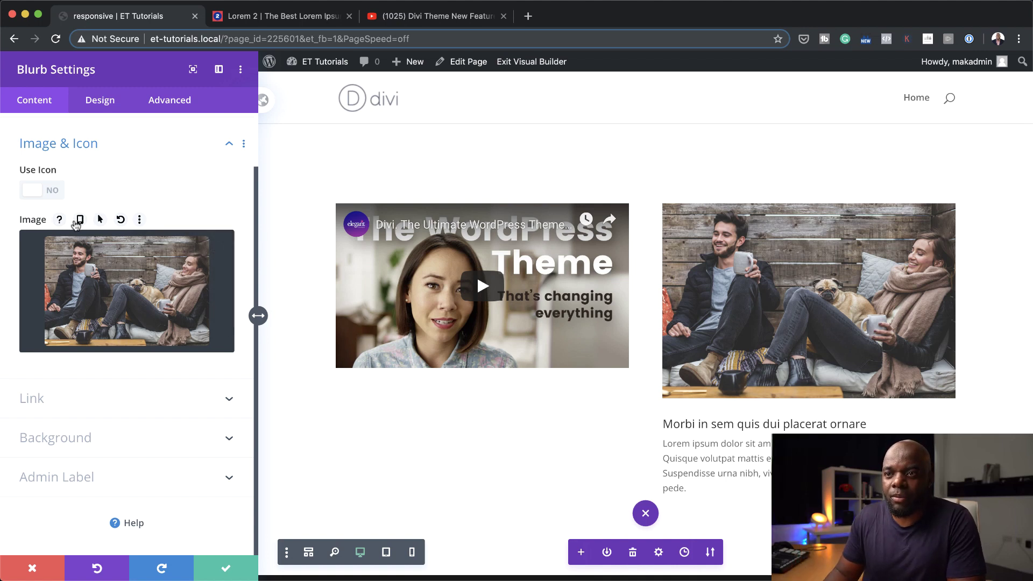
# - Enable responsive images for the blurb and set its tablet image to the photo of two women laughing on a bench
pyautogui.click(76, 221)
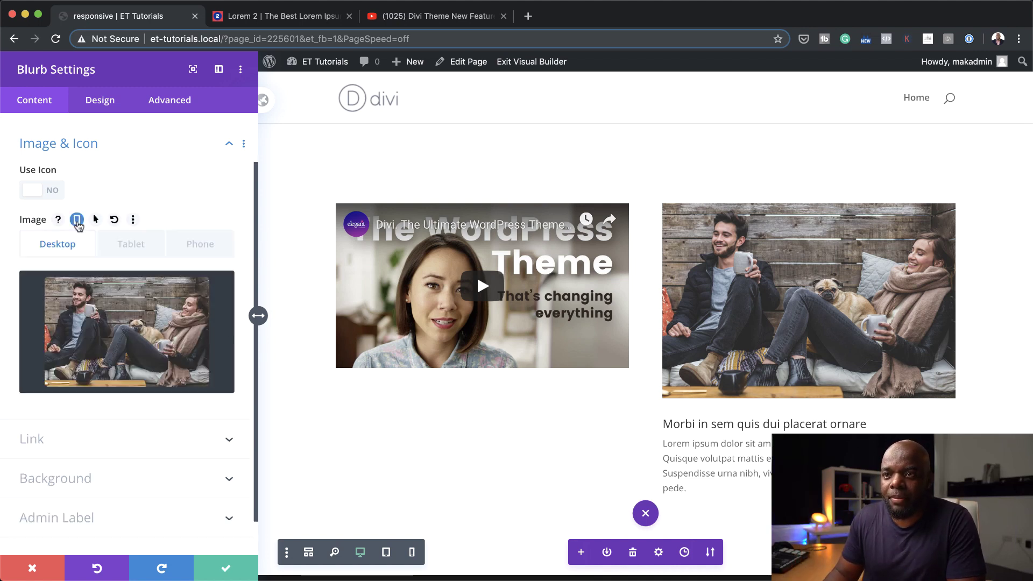
pyautogui.click(138, 248)
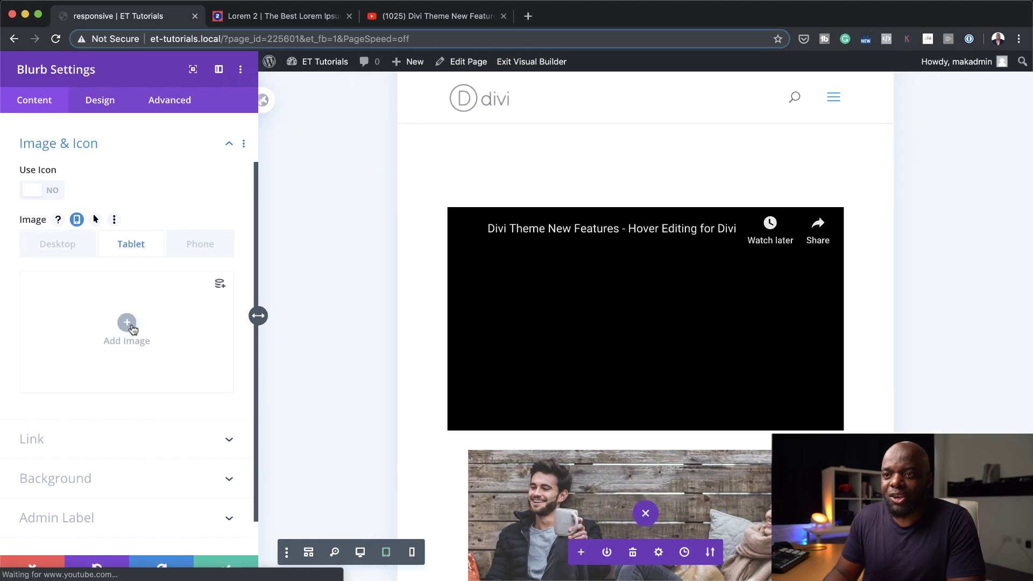
pyautogui.scroll(-5, 406, 343)
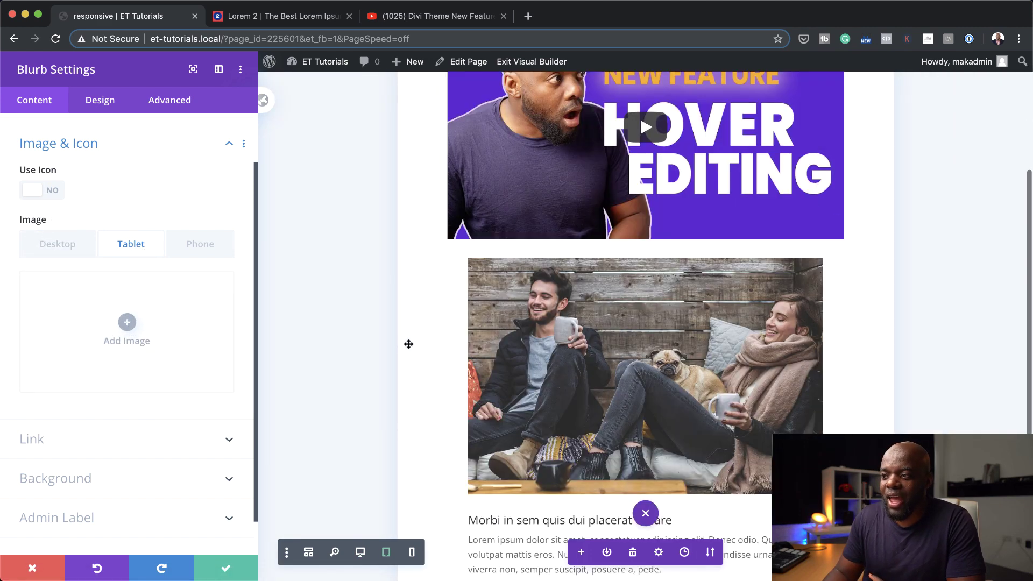
pyautogui.click(128, 322)
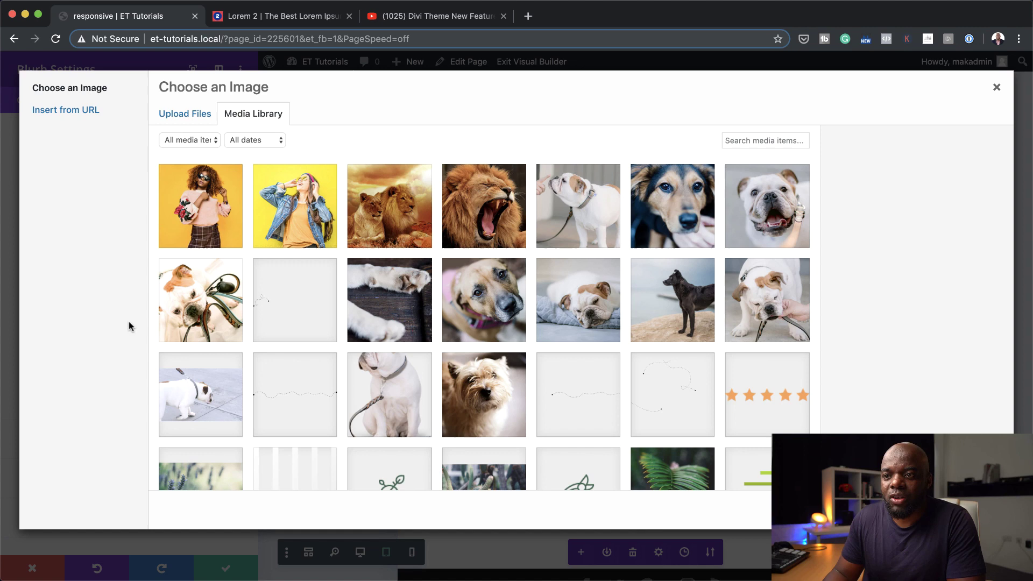
pyautogui.scroll(-10, 657, 337)
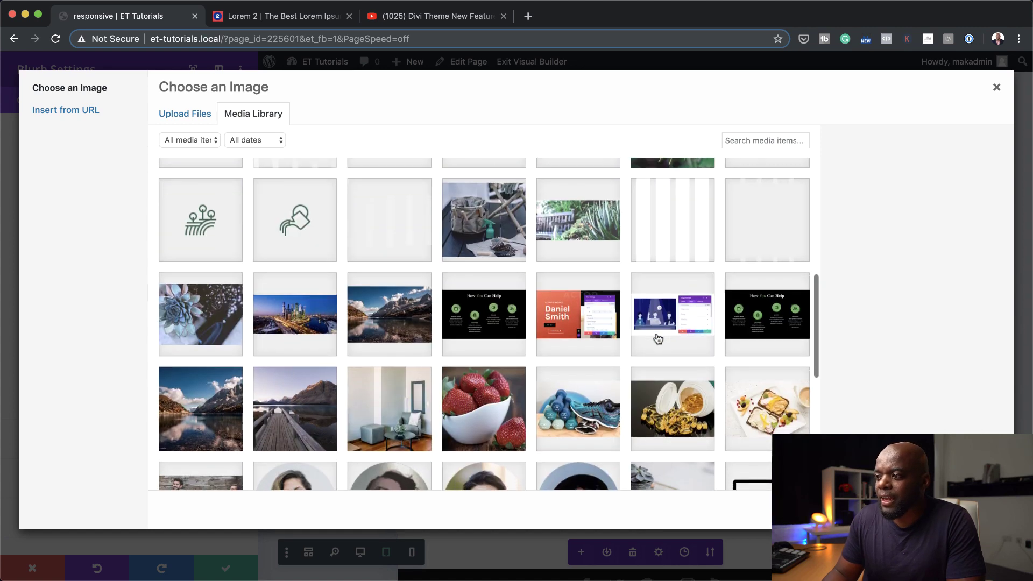
pyautogui.scroll(-3, 658, 338)
pyautogui.scroll(-4, 657, 338)
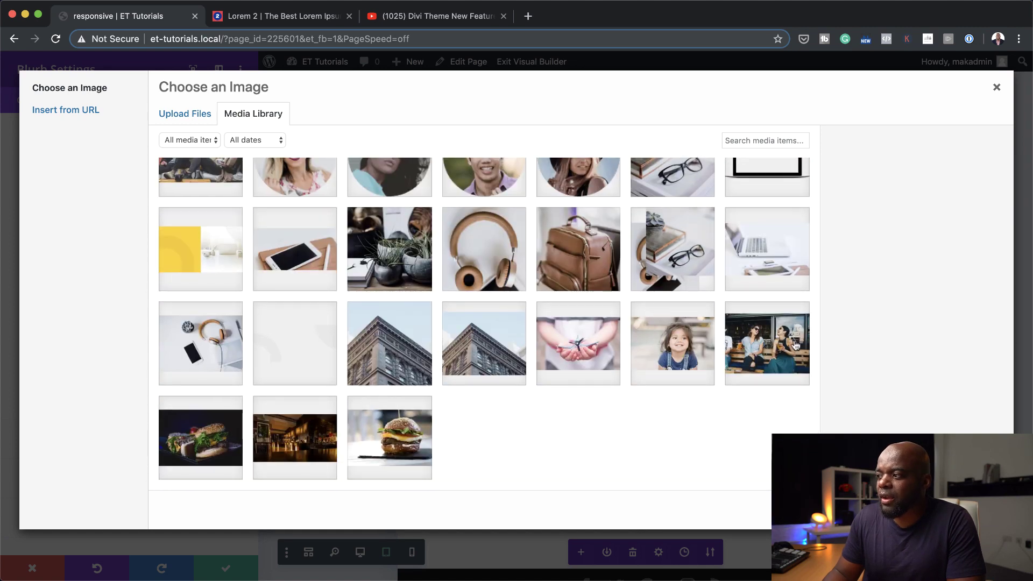
pyautogui.click(796, 345)
pyautogui.click(969, 513)
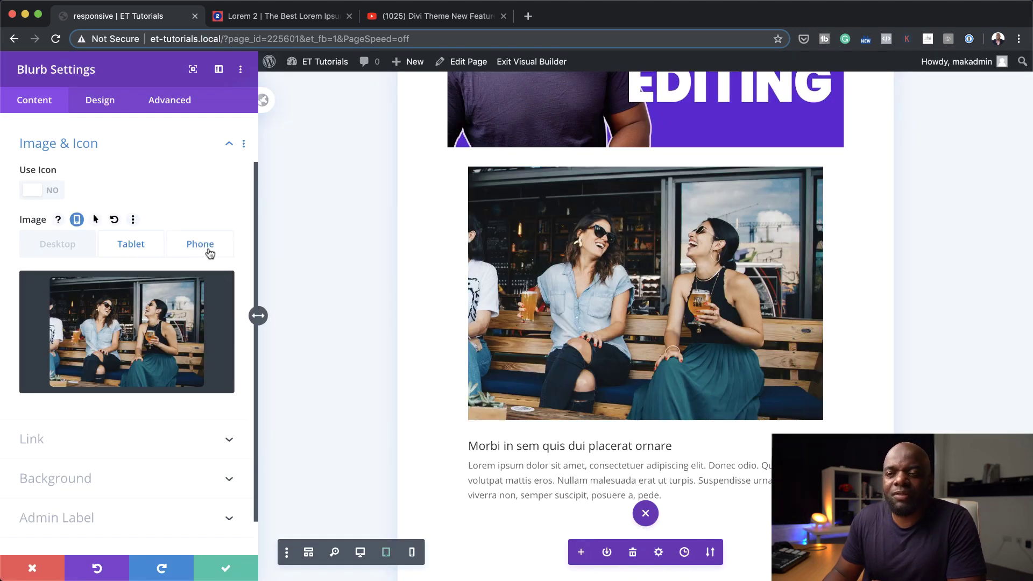
# - Return to the desktop view and centre-align the blurb's text in its design settings
pyautogui.click(58, 245)
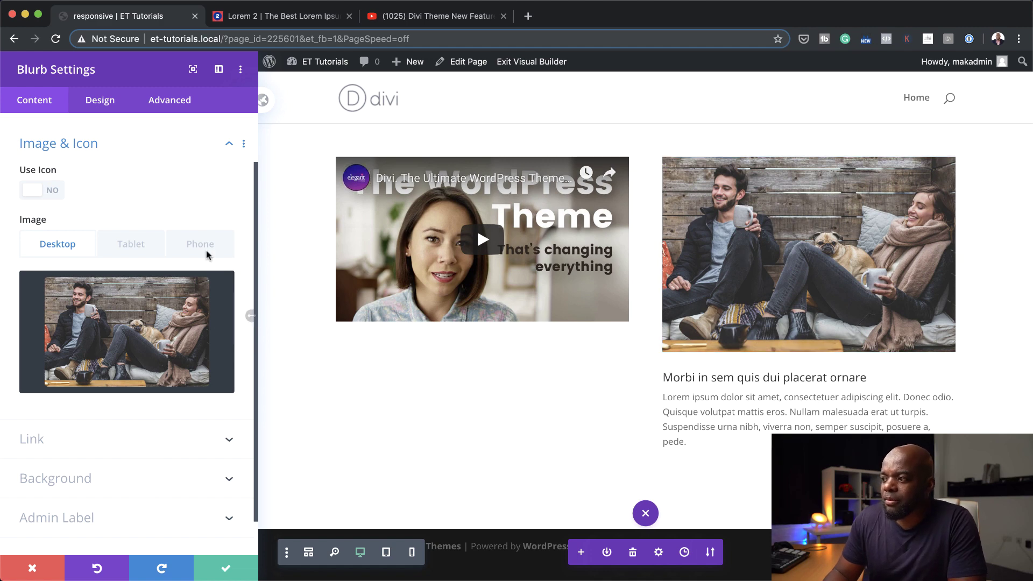
pyautogui.click(108, 103)
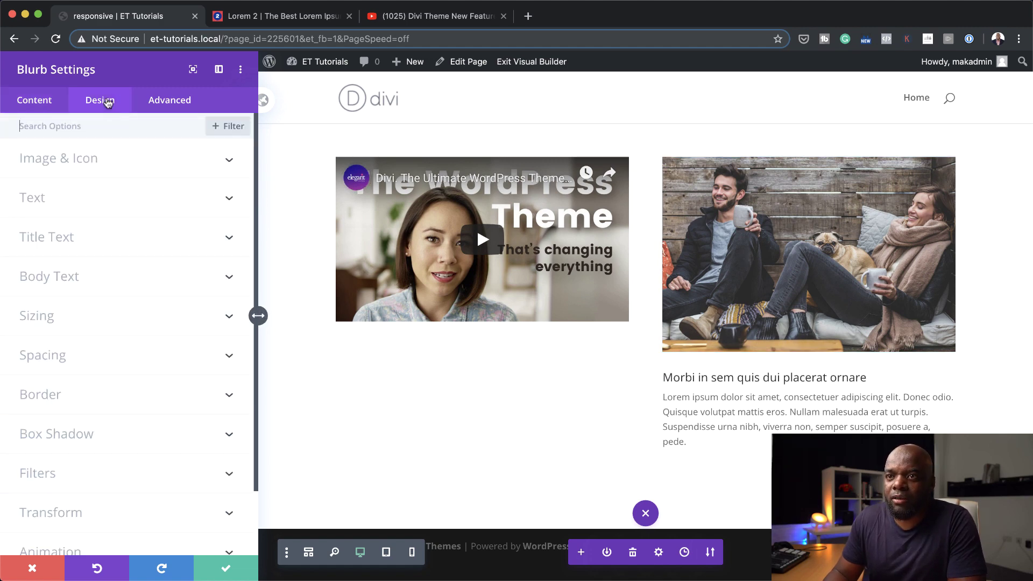
pyautogui.click(53, 198)
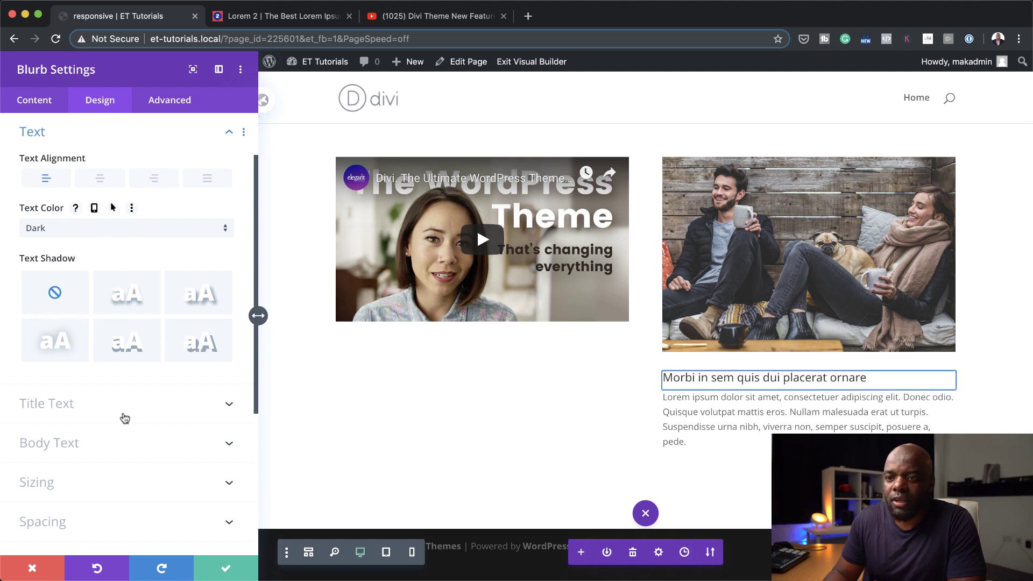
pyautogui.click(100, 180)
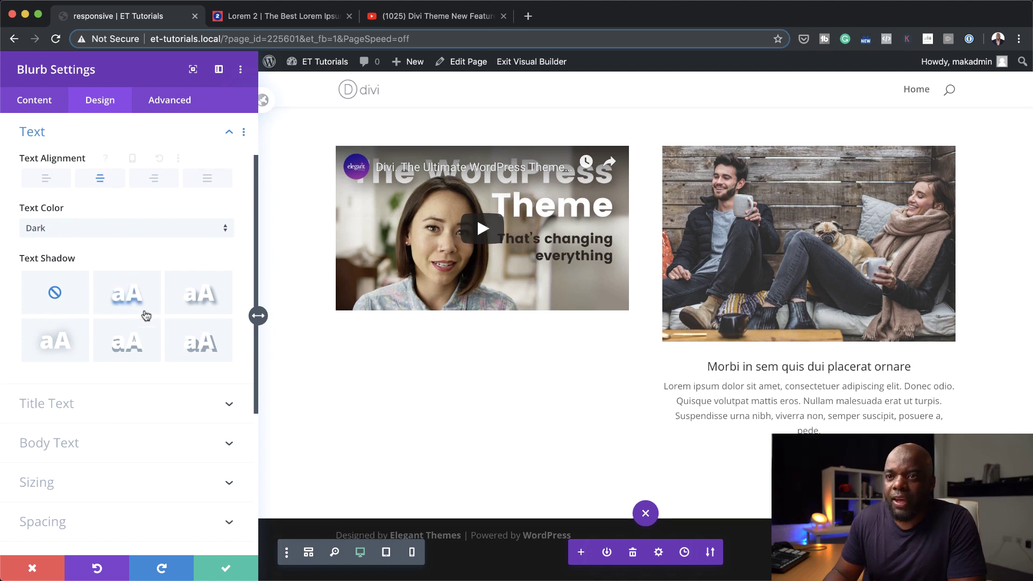
# - Set the blurb's title font to Poppins with a Bold weight
pyautogui.scroll(-3, 147, 367)
pyautogui.click(68, 326)
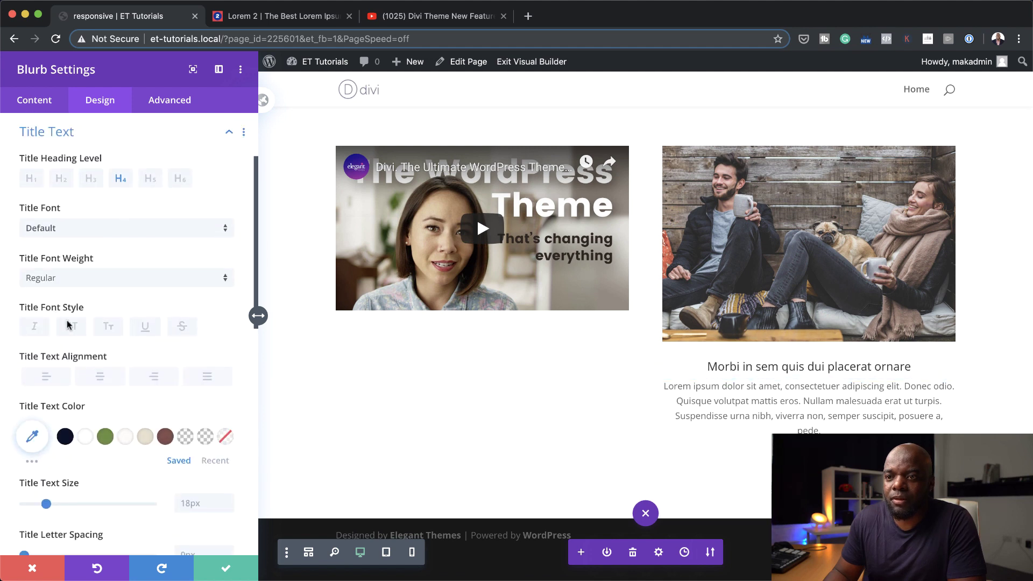
pyautogui.click(68, 232)
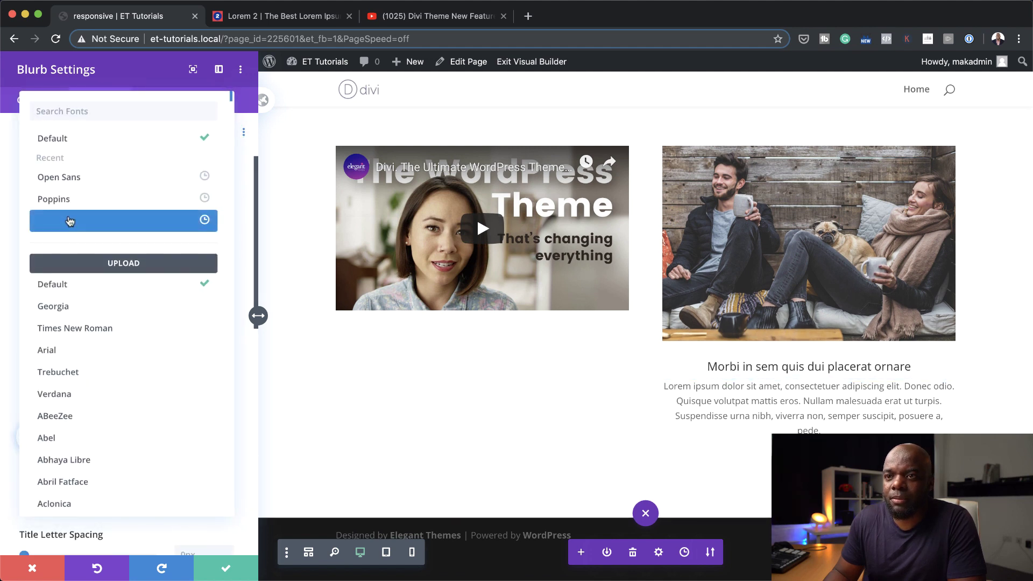
pyautogui.click(65, 198)
pyautogui.click(98, 282)
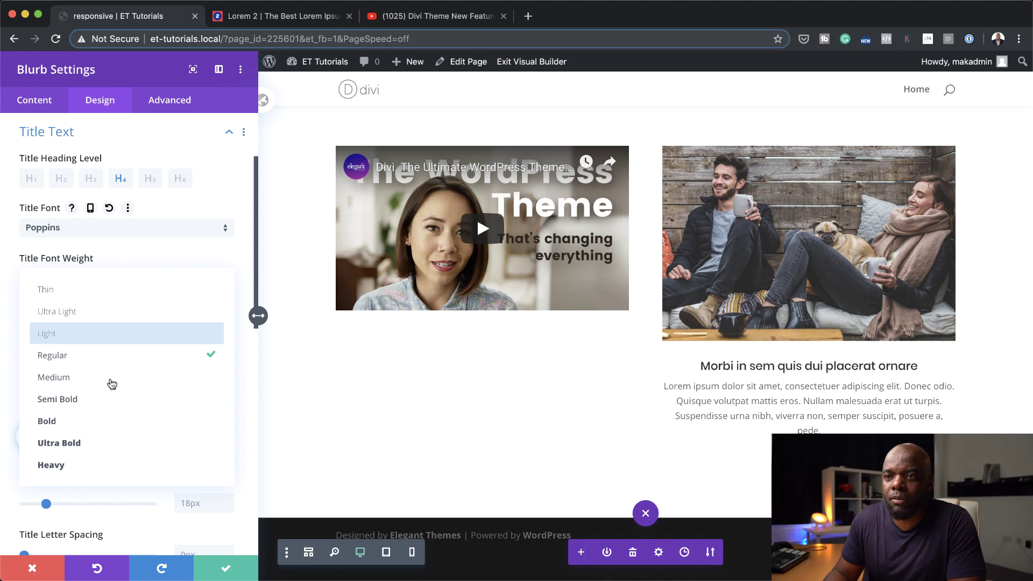
pyautogui.click(102, 487)
# - Set the blurb's body font to Poppins
pyautogui.scroll(-5, 138, 471)
pyautogui.scroll(-10, 139, 470)
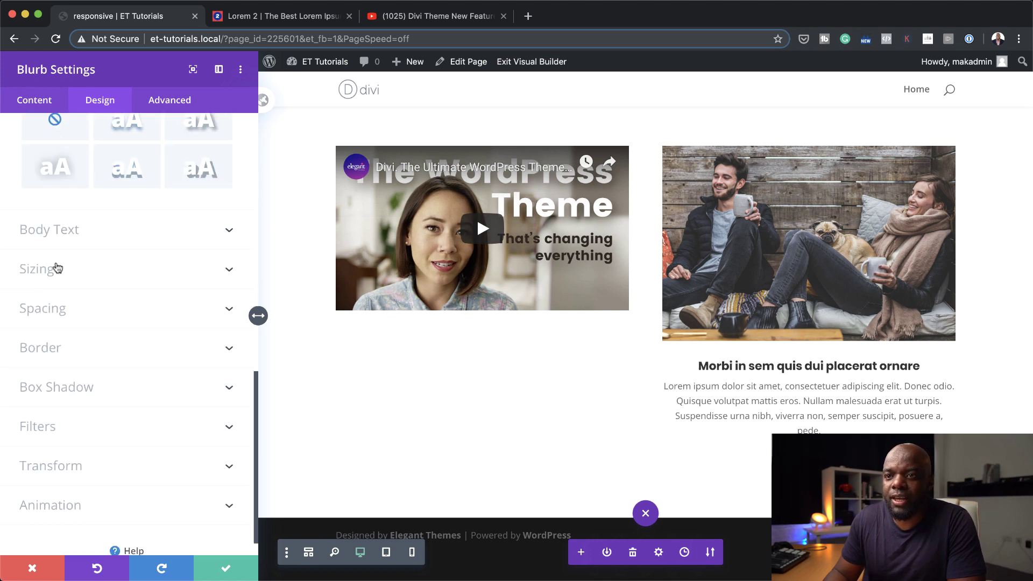
pyautogui.click(67, 230)
pyautogui.click(89, 225)
pyautogui.click(92, 201)
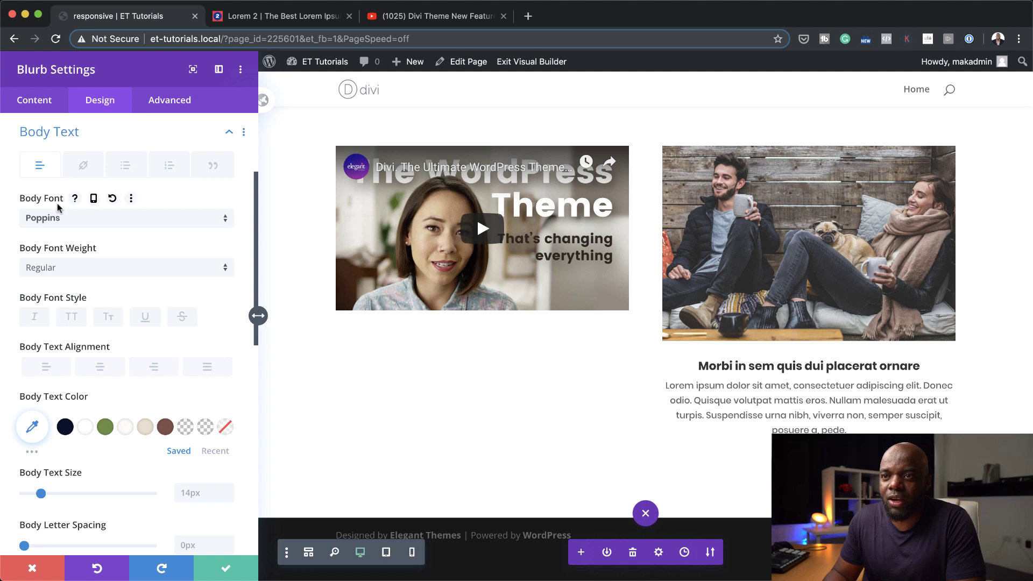
# - Examine the responsive title font settings for tablet, including the list of available fonts, and close the list without choosing one
pyautogui.scroll(5, 76, 215)
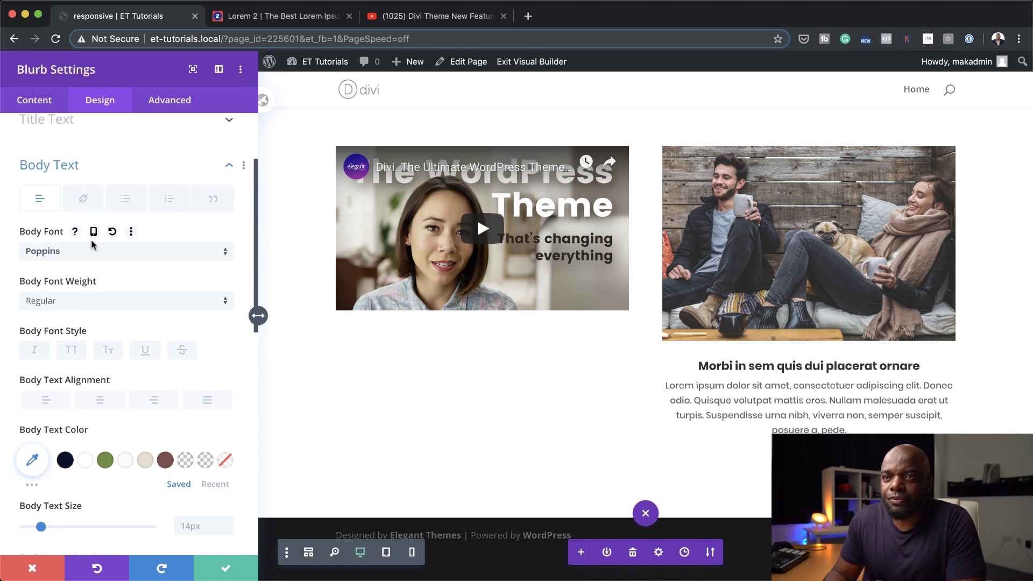
pyautogui.click(82, 242)
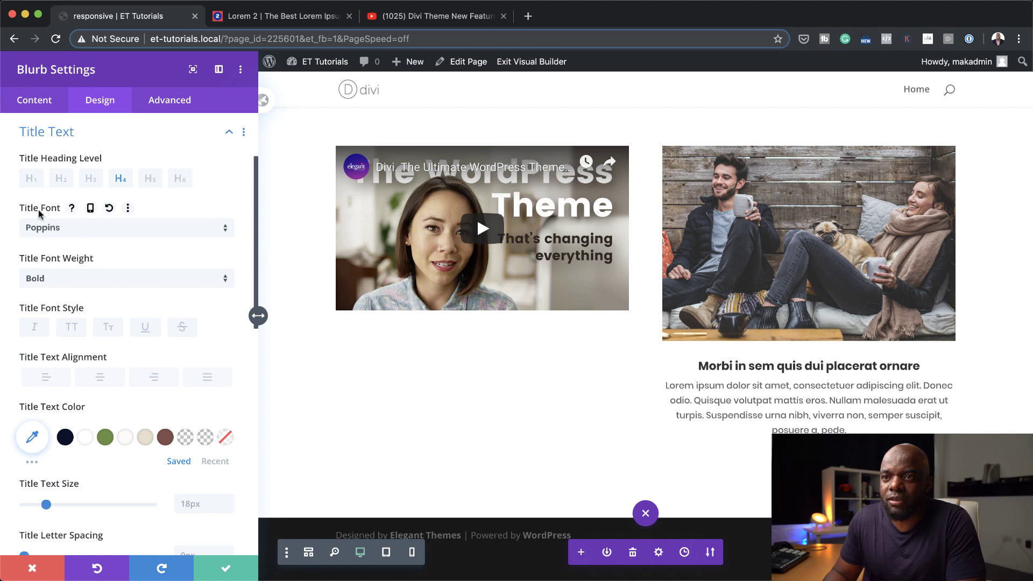
pyautogui.click(90, 209)
pyautogui.click(132, 214)
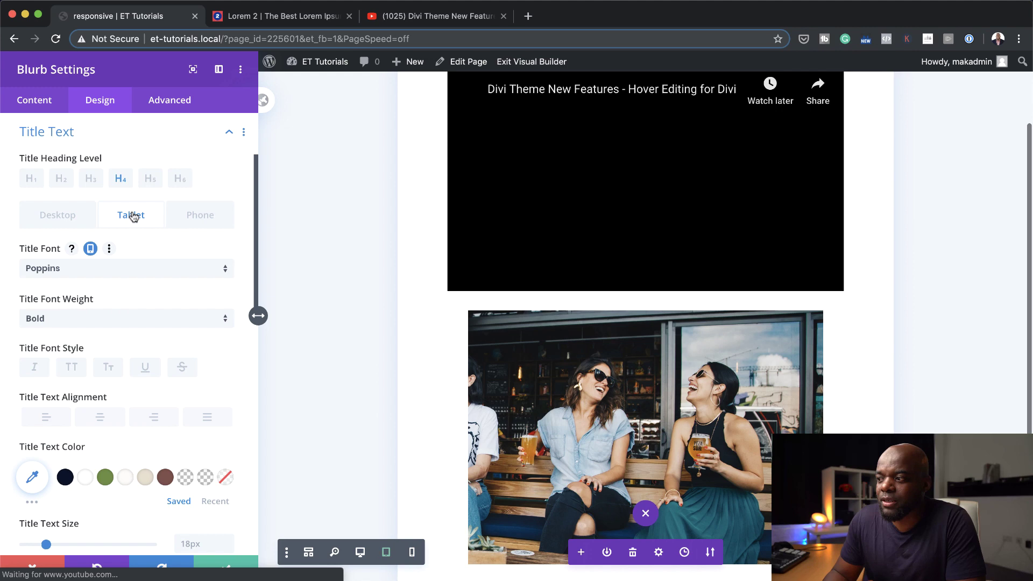
pyautogui.scroll(-5, 467, 331)
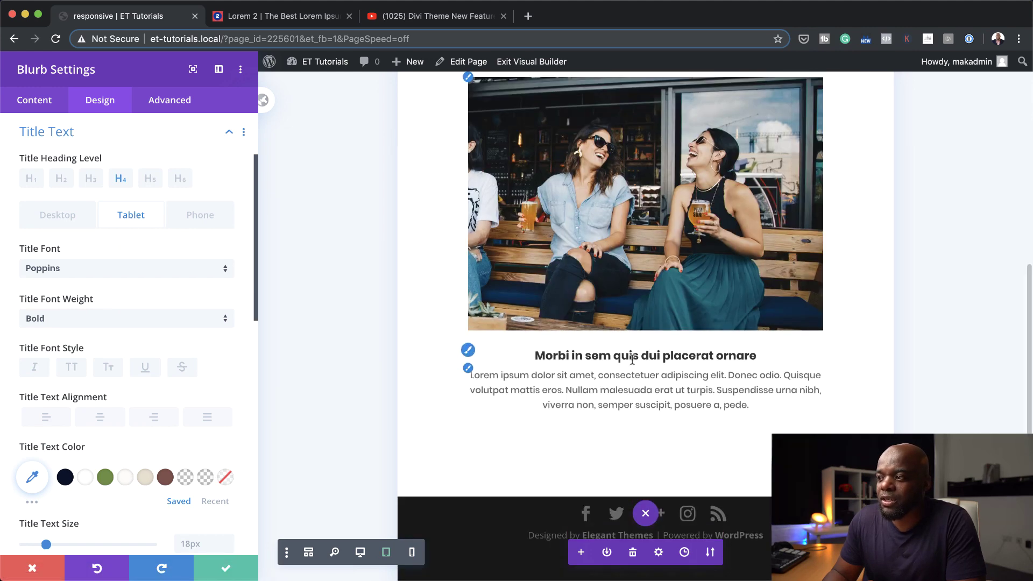
pyautogui.click(94, 273)
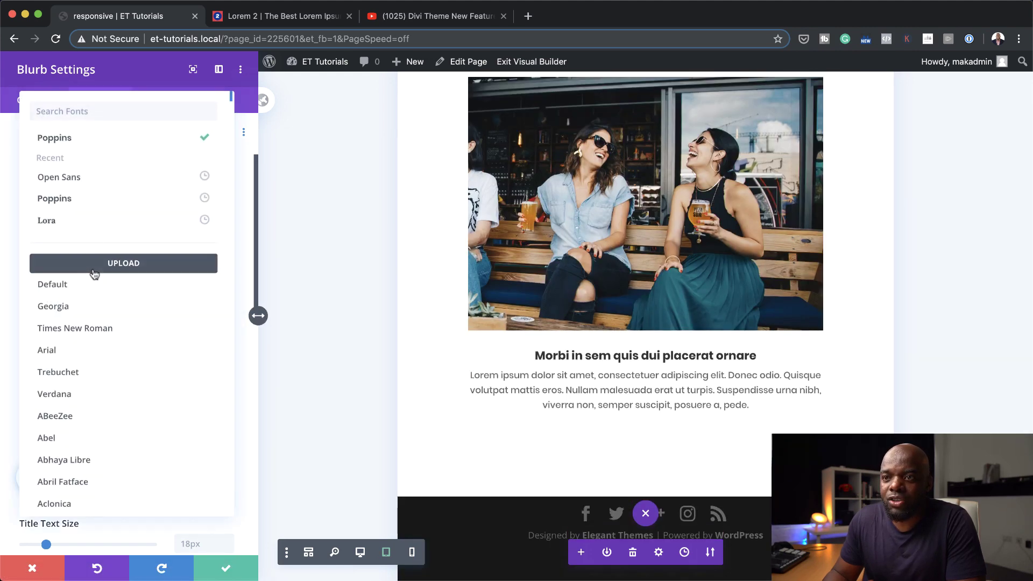
pyautogui.click(332, 247)
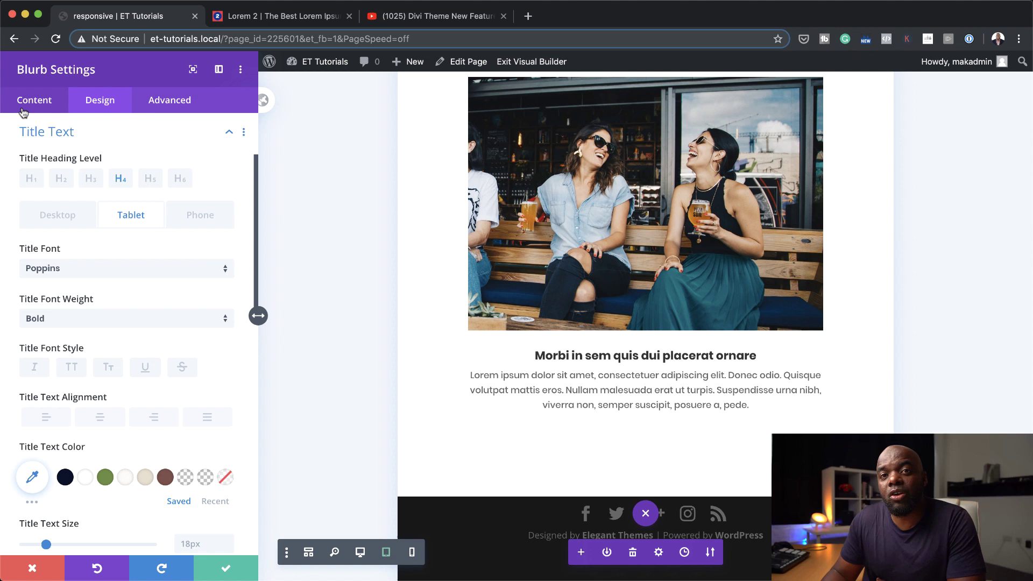
# - Give the blurb a tablet-specific title by shortening it to "Morbi in sem quis"
pyautogui.click(41, 103)
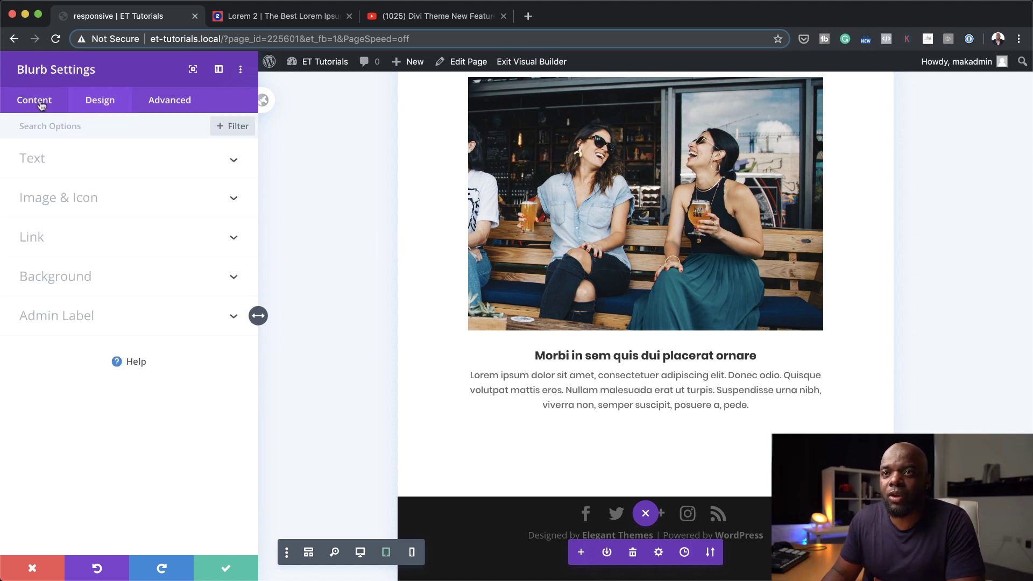
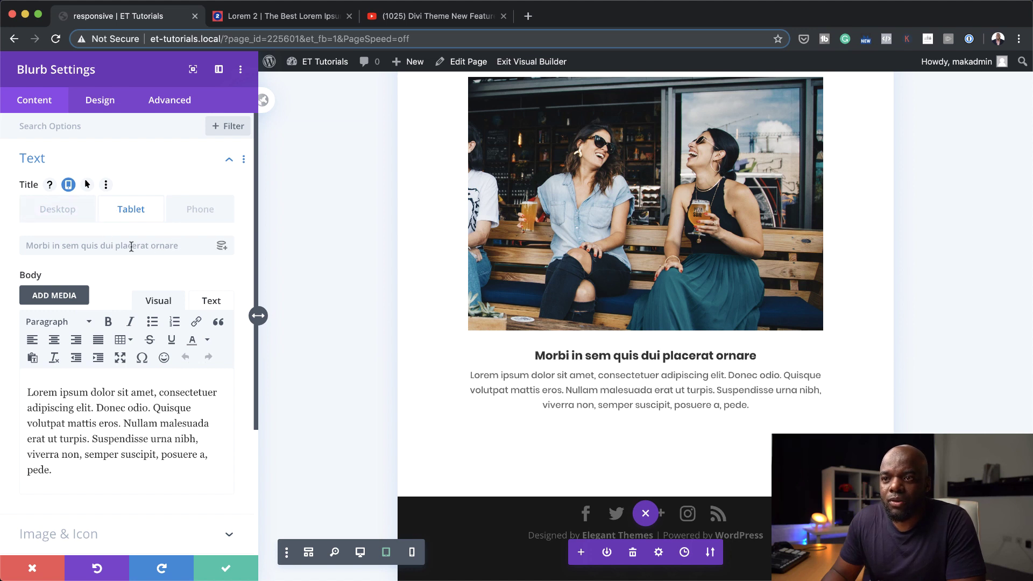
pyautogui.click(27, 246)
pyautogui.write('Morbi in sem quis dui placerat ornare')
pyautogui.moveTo(96, 245); pyautogui.dragTo(196, 245)
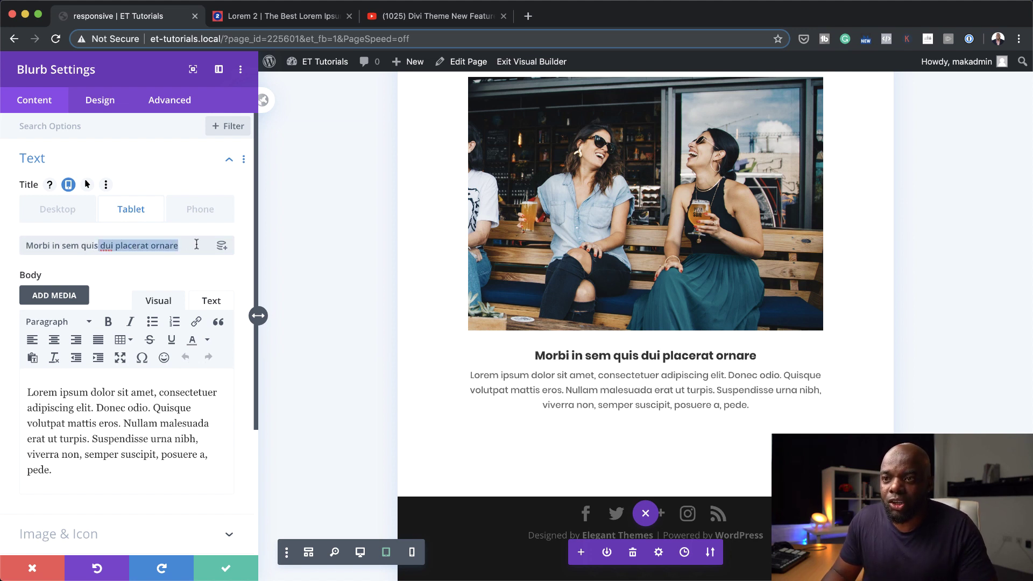
pyautogui.press('BackSpace')
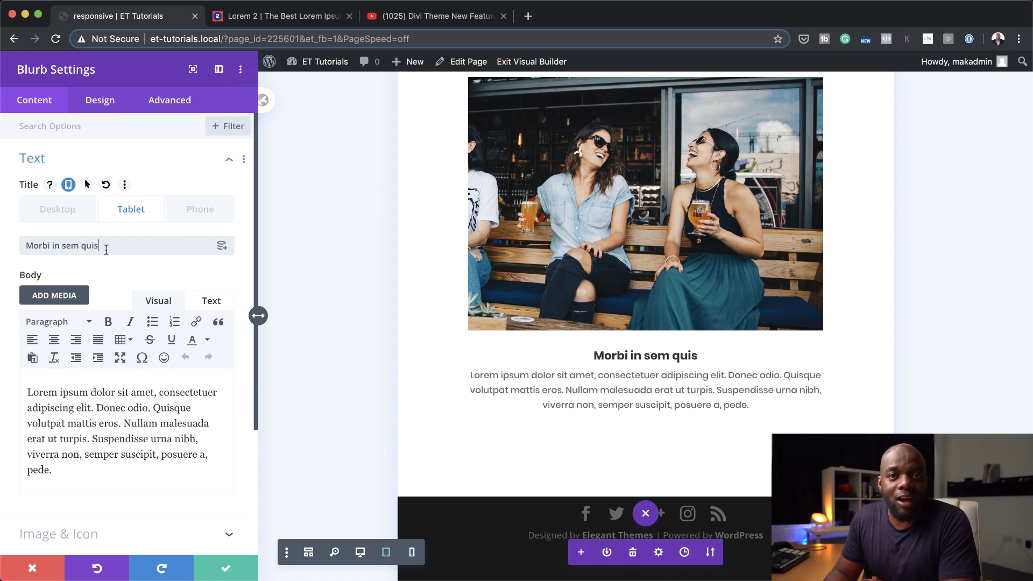
# - Give the blurb a phone-specific title reading "Morbi inr"
pyautogui.click(218, 214)
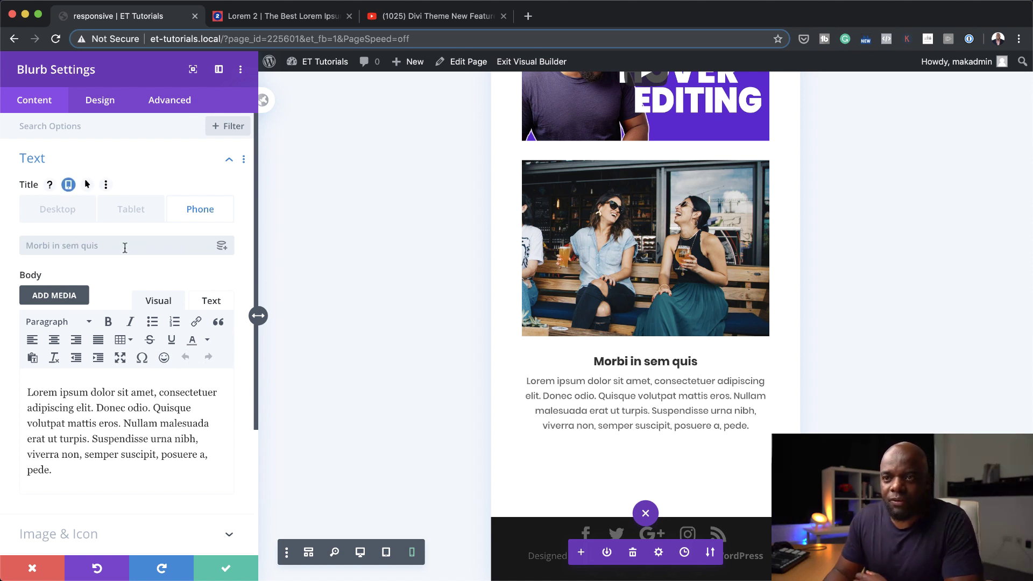
pyautogui.write('Morbi in sem quis dui placerat ornare')
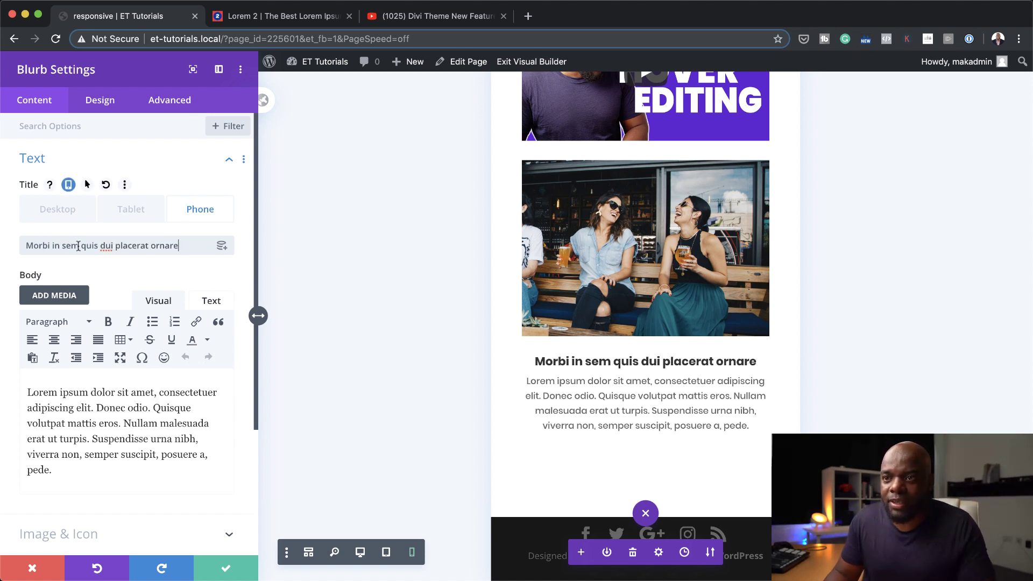
pyautogui.moveTo(87, 245); pyautogui.dragTo(180, 245)
pyautogui.press('BackSpace')
pyautogui.press('BackSpace')
pyautogui.press('BackSpace')
pyautogui.press('BackSpace')
pyautogui.press('BackSpace')
pyautogui.press('BackSpace')
pyautogui.write('rbi inr')
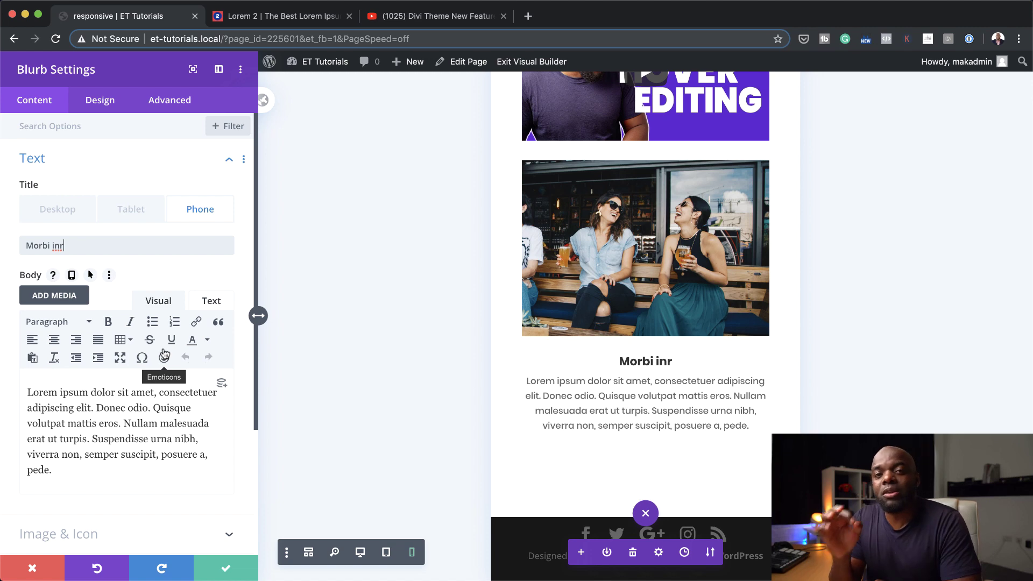
pyautogui.scroll(-1, 171, 446)
pyautogui.scroll(-5, 170, 446)
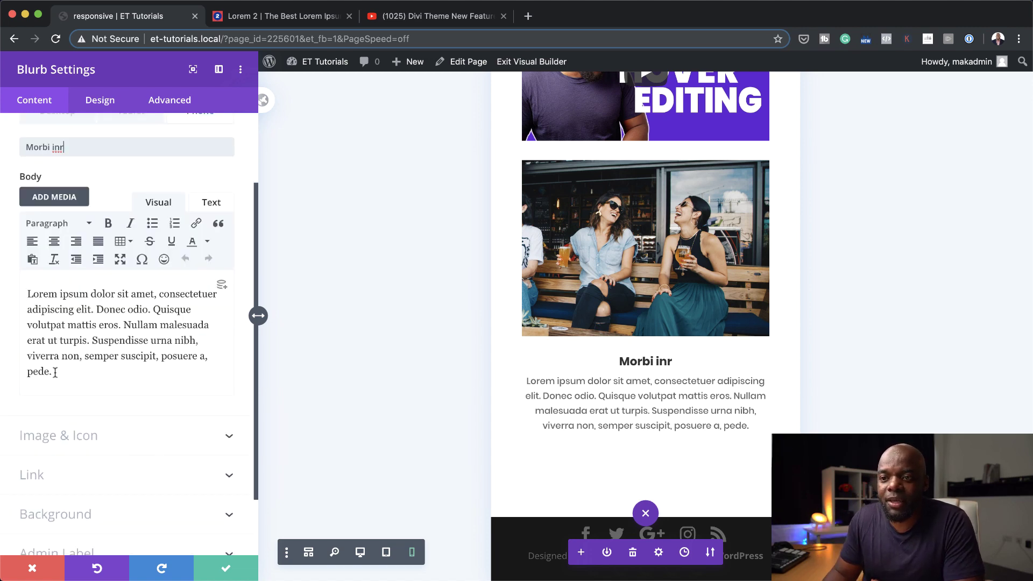
# - Give the blurb a phone-specific body using the "Morbi in sem quis dui placerat ornare" paragraph from Lorem 2, and compare it with desktop
pyautogui.click(316, 18)
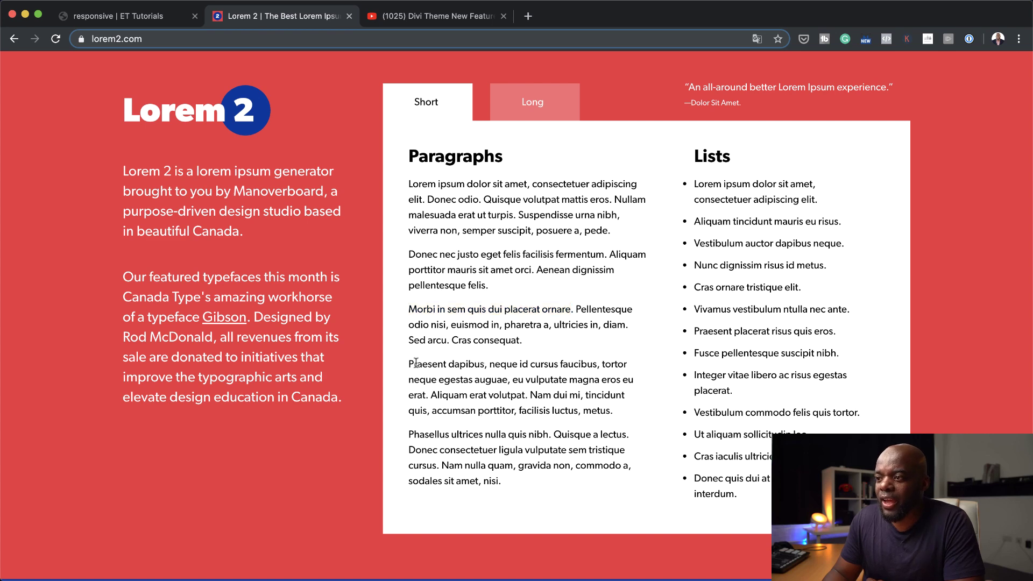
pyautogui.moveTo(409, 309); pyautogui.dragTo(523, 341)
pyautogui.press('super+c')
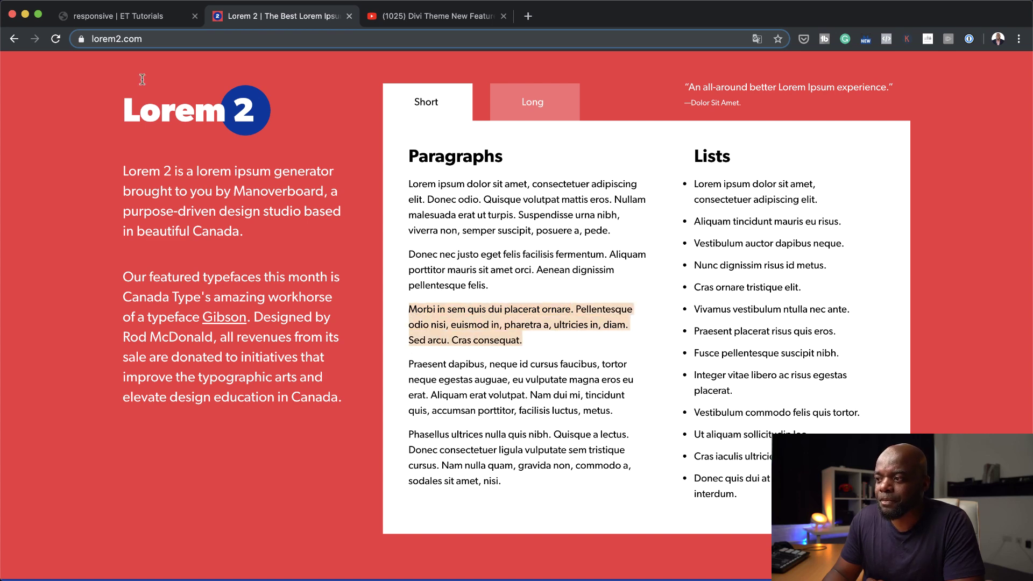
pyautogui.hotkey('ctrl', 'shift', 'Tab')
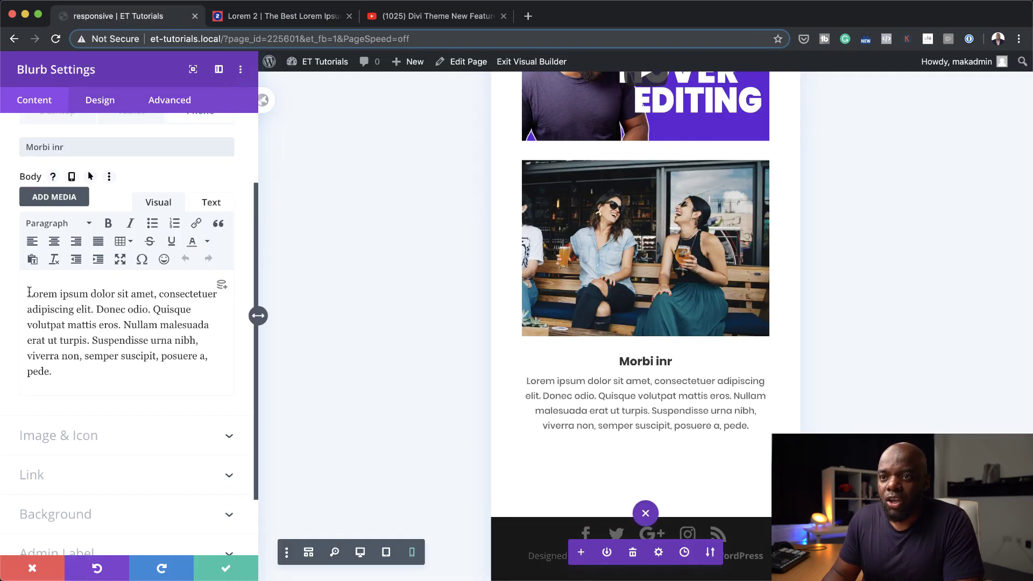
pyautogui.scroll(2, 146, 183)
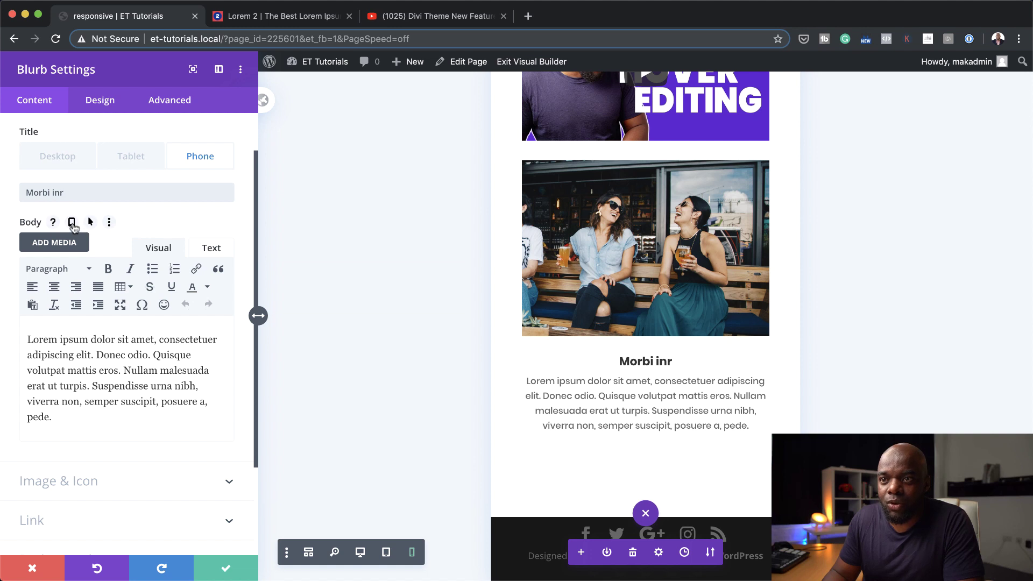
pyautogui.click(72, 223)
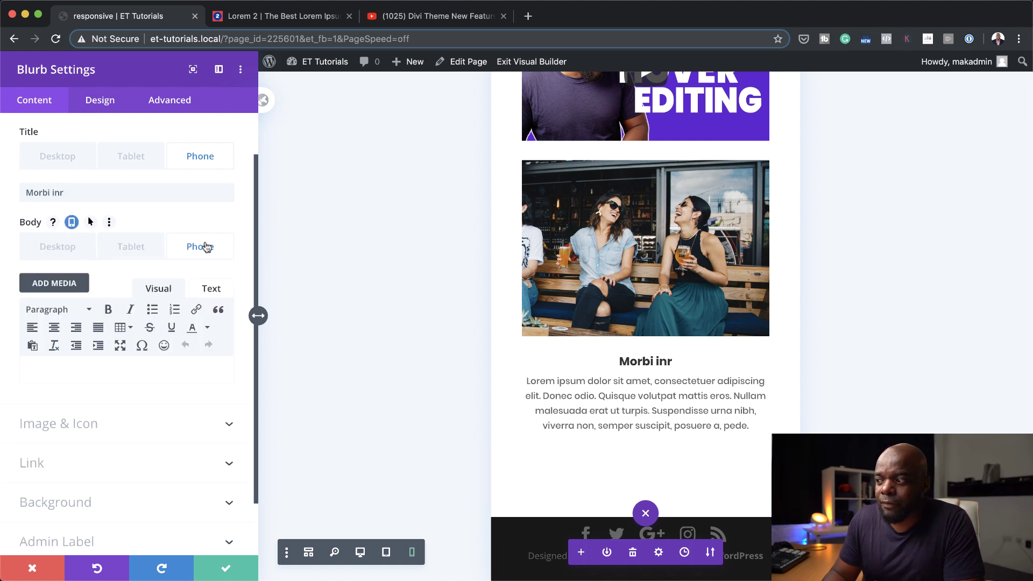
pyautogui.click(63, 365)
pyautogui.press('super+v')
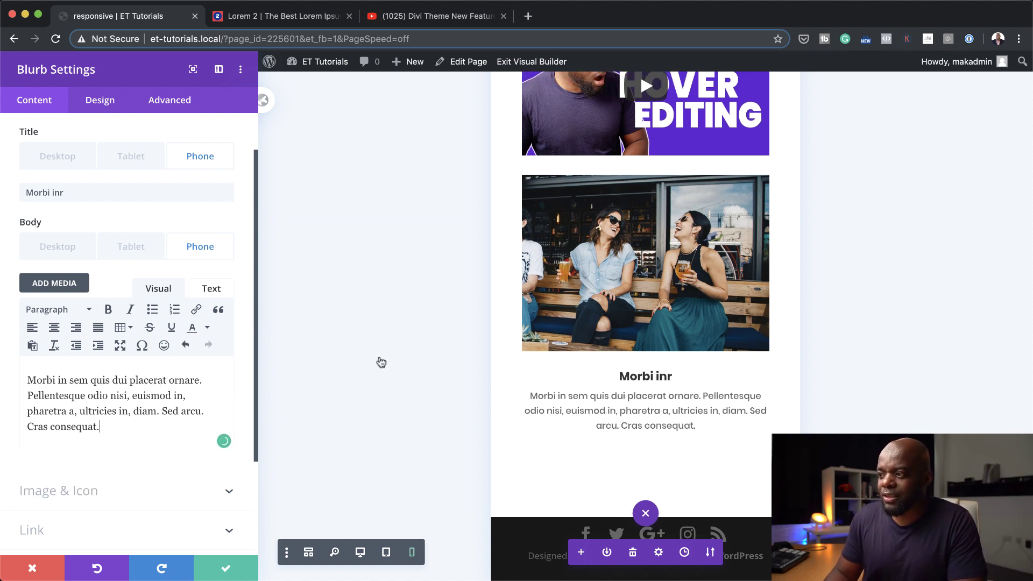
pyautogui.click(56, 248)
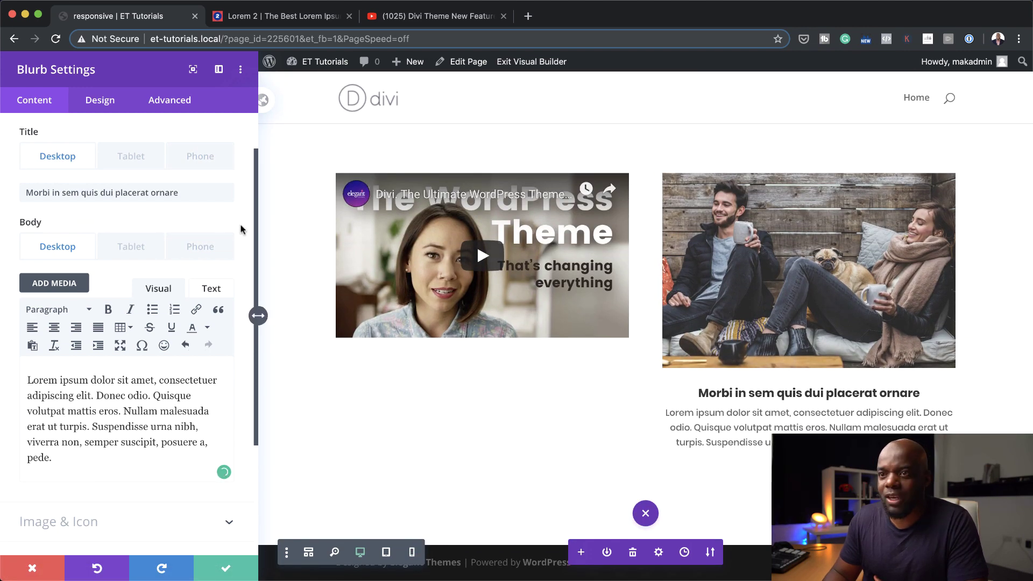
pyautogui.click(207, 247)
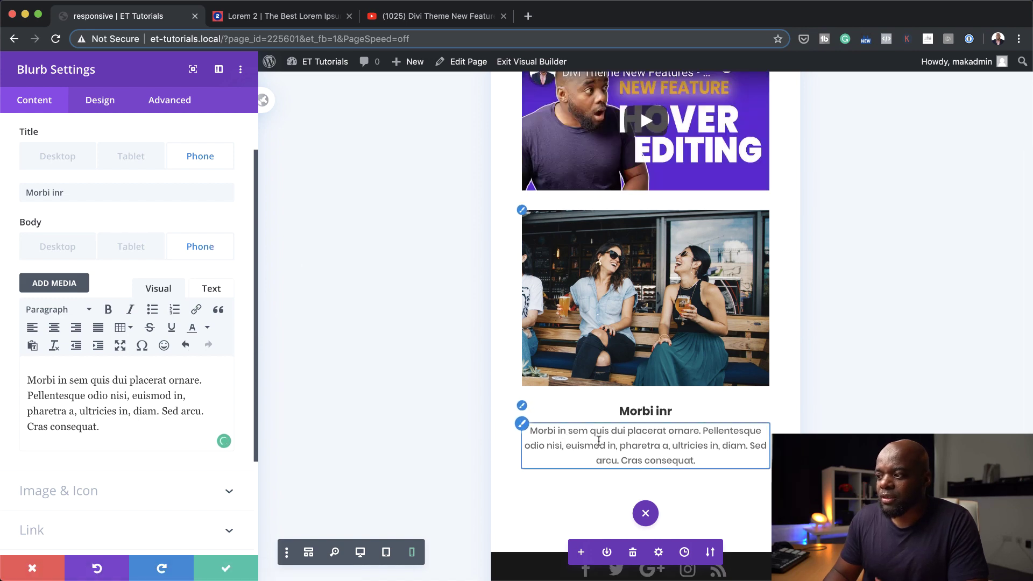
# - Give the blurb a tablet-specific body using the "Praesent dapibus" paragraph from Lorem 2, and save the blurb settings
pyautogui.click(131, 246)
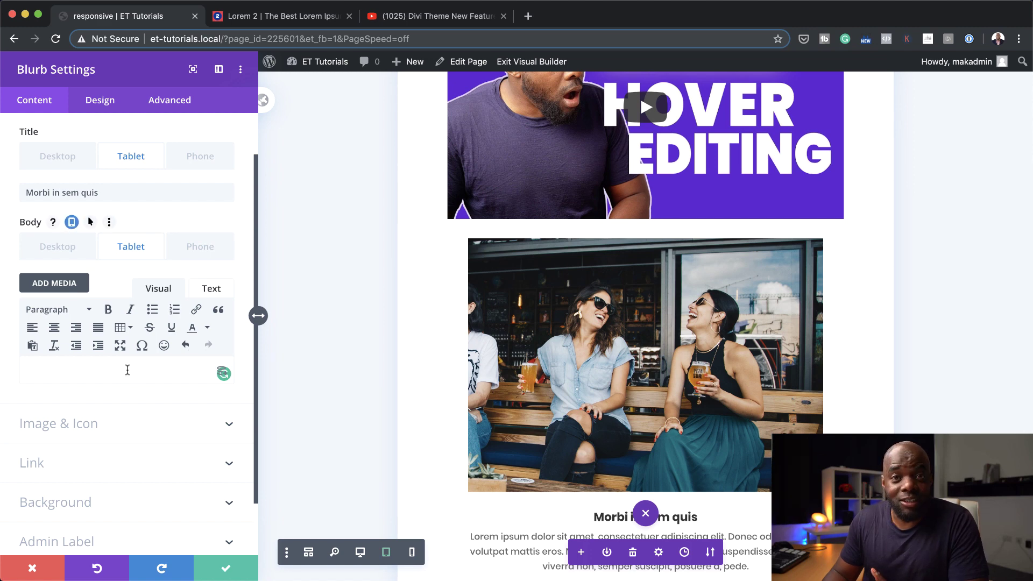
pyautogui.click(288, 14)
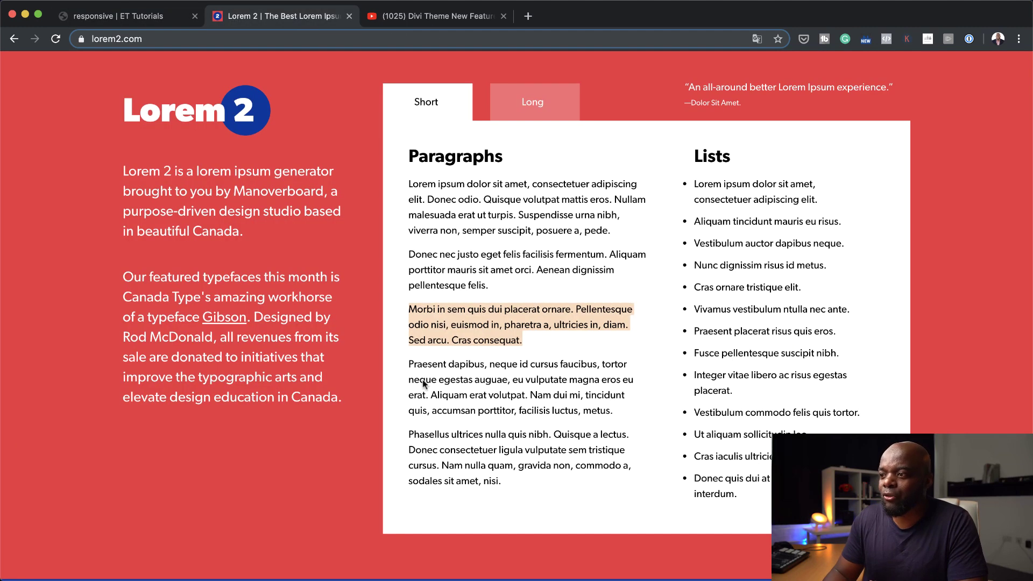
pyautogui.moveTo(407, 363); pyautogui.dragTo(624, 414)
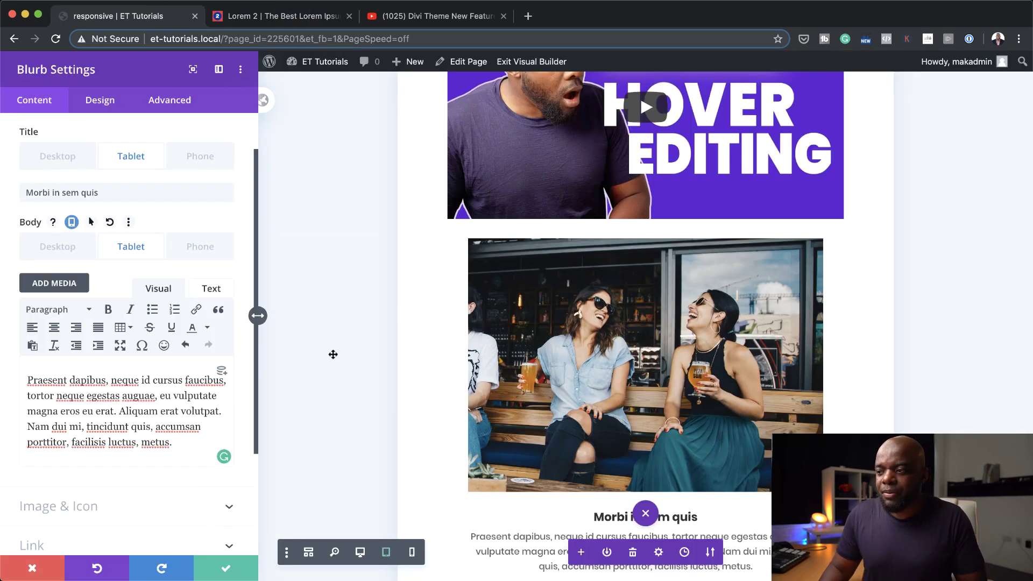
pyautogui.click(227, 570)
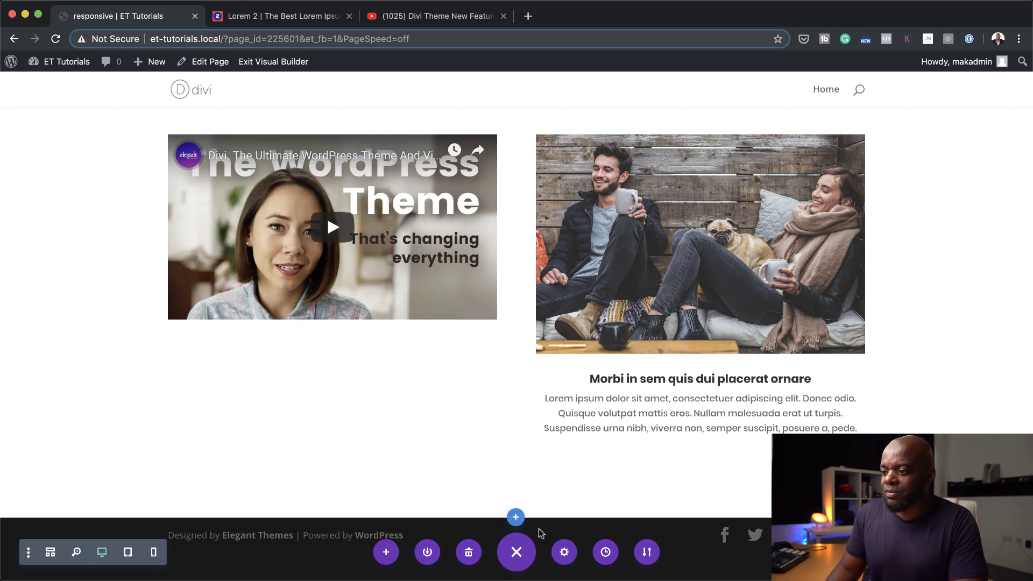
# - Preview the page in tablet and phone views to check the device-specific content, and return to desktop view
pyautogui.click(129, 554)
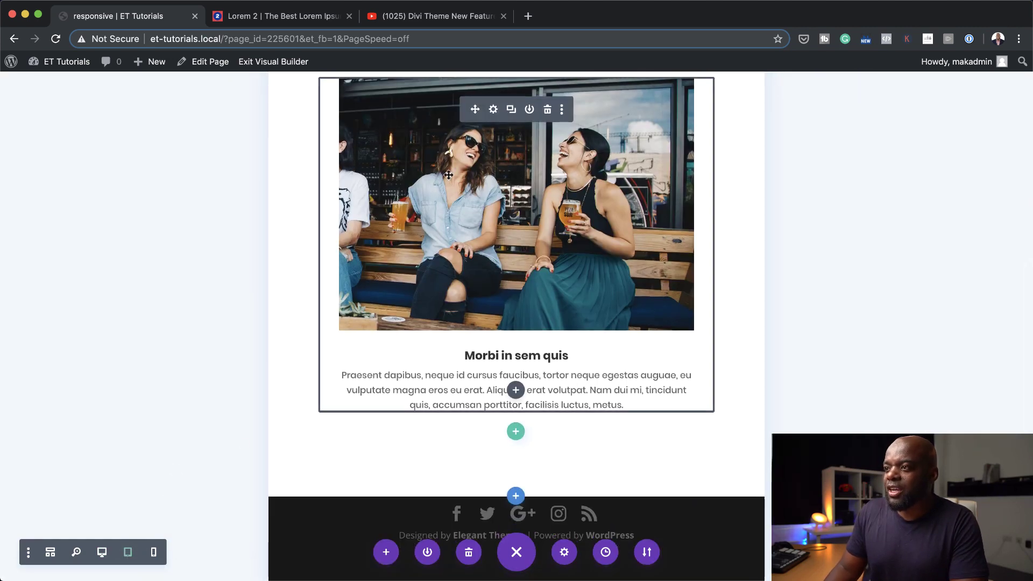
pyautogui.click(154, 554)
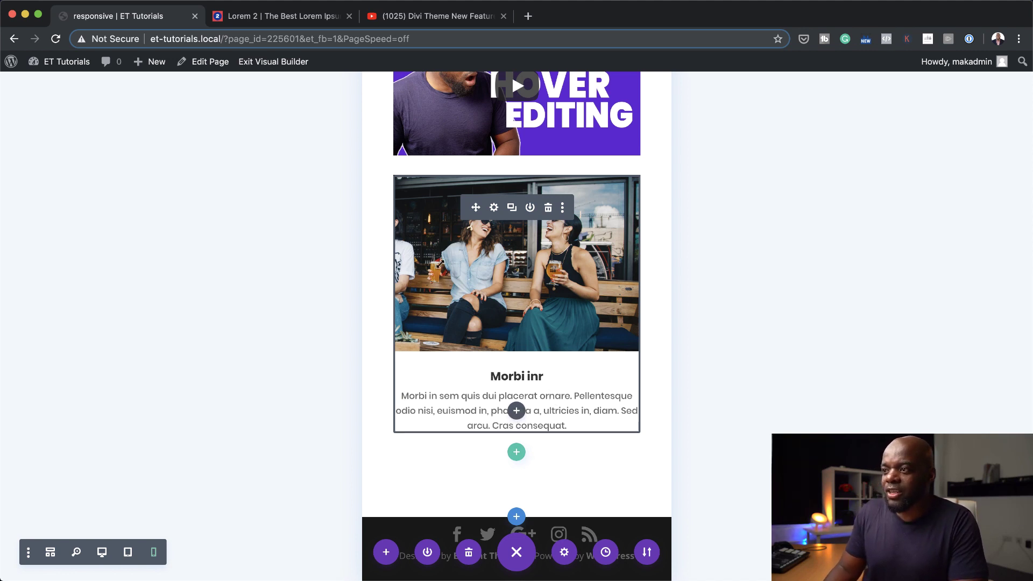
pyautogui.click(102, 553)
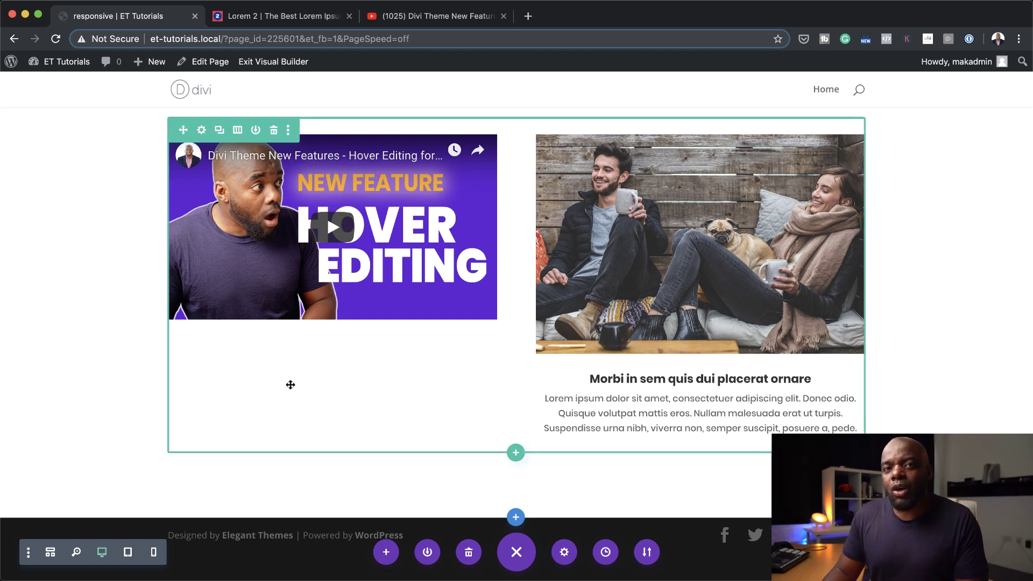
# - Delete the video module and change the row to three equal columns
pyautogui.scroll(3, 289, 386)
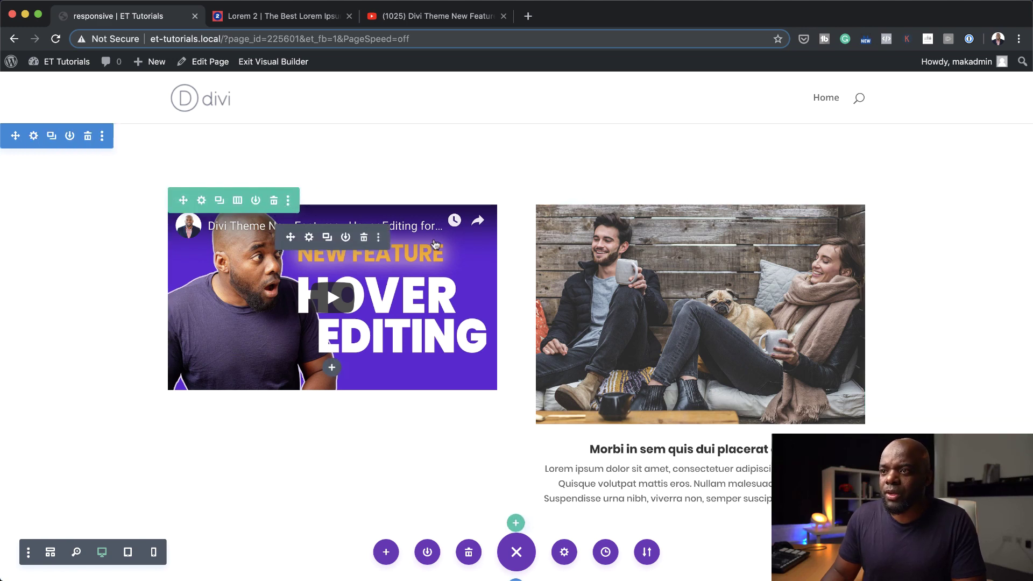
pyautogui.click(364, 238)
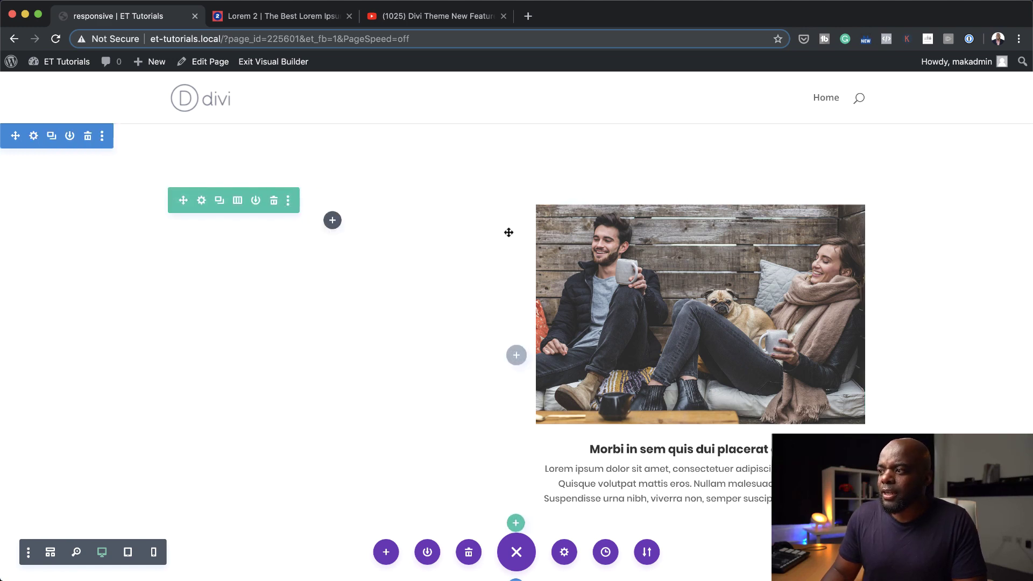
pyautogui.click(238, 200)
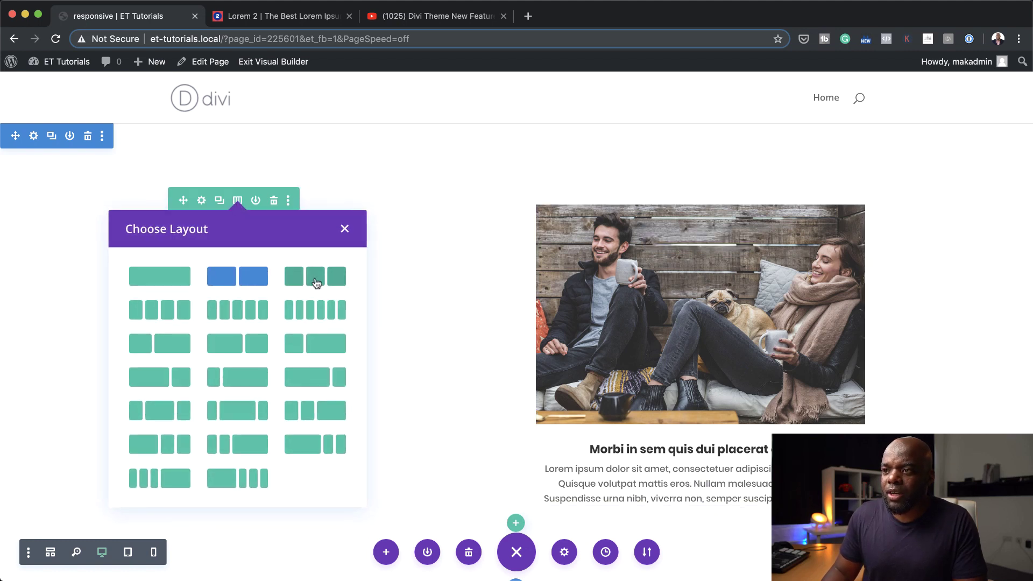
pyautogui.click(314, 278)
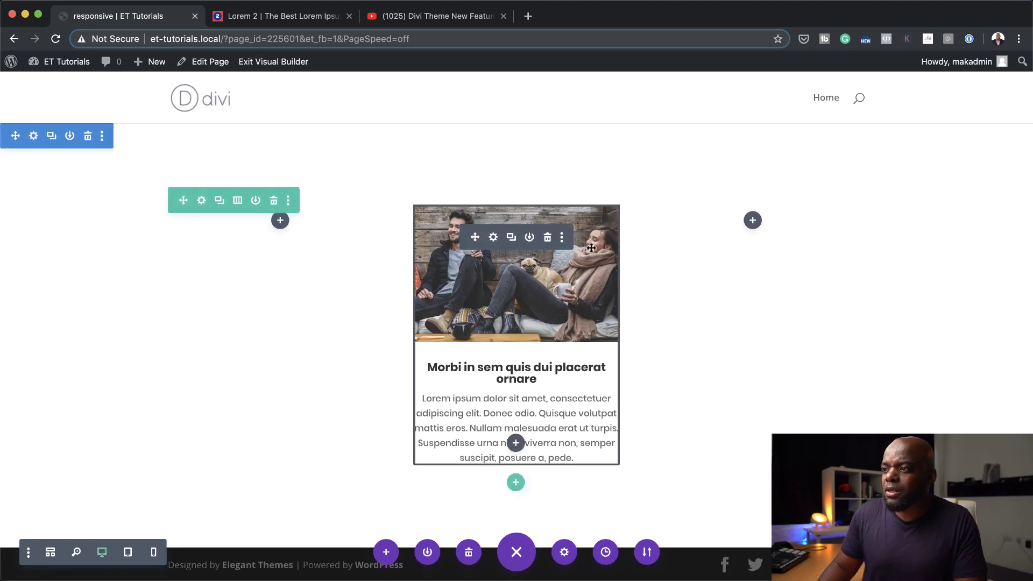
# - Duplicate the blurb and move the copies into the row's two empty columns
pyautogui.click(512, 239)
pyautogui.moveTo(476, 237); pyautogui.dragTo(754, 242)
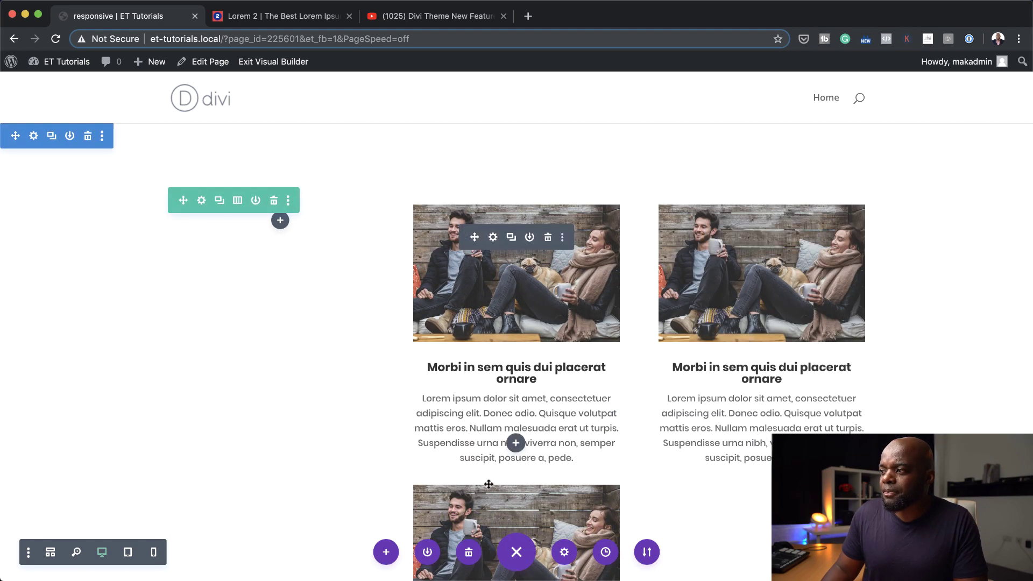
pyautogui.moveTo(471, 508)
pyautogui.moveTo(475, 518); pyautogui.dragTo(299, 224)
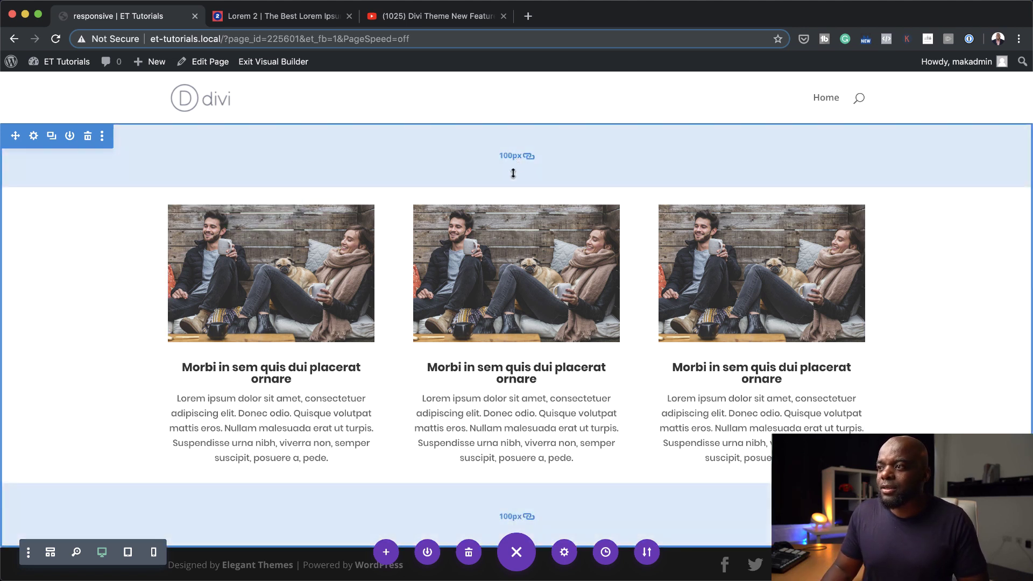
# - Insert a single-column row below the blurbs and add a Text module to it
pyautogui.click(516, 482)
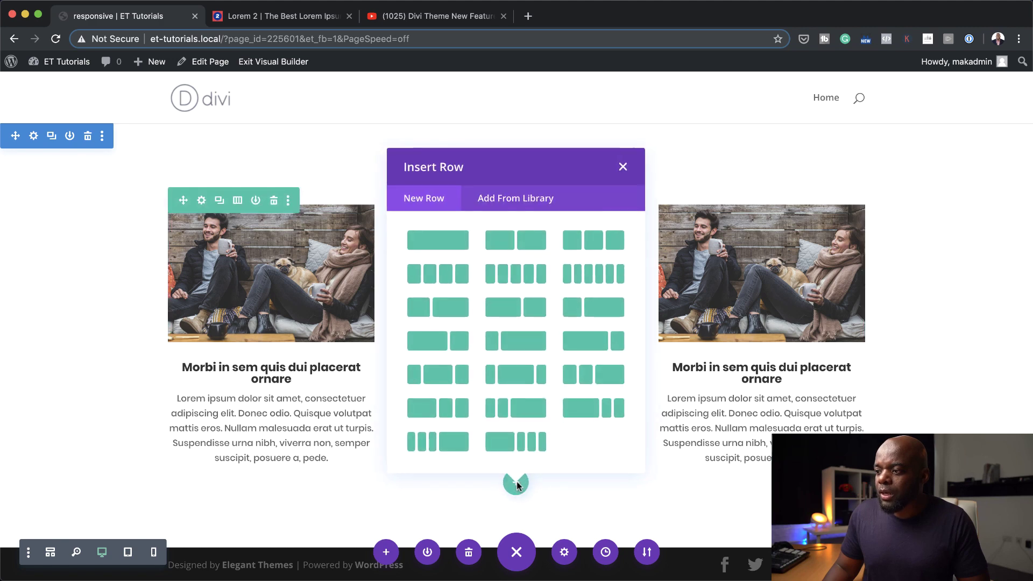
pyautogui.click(444, 237)
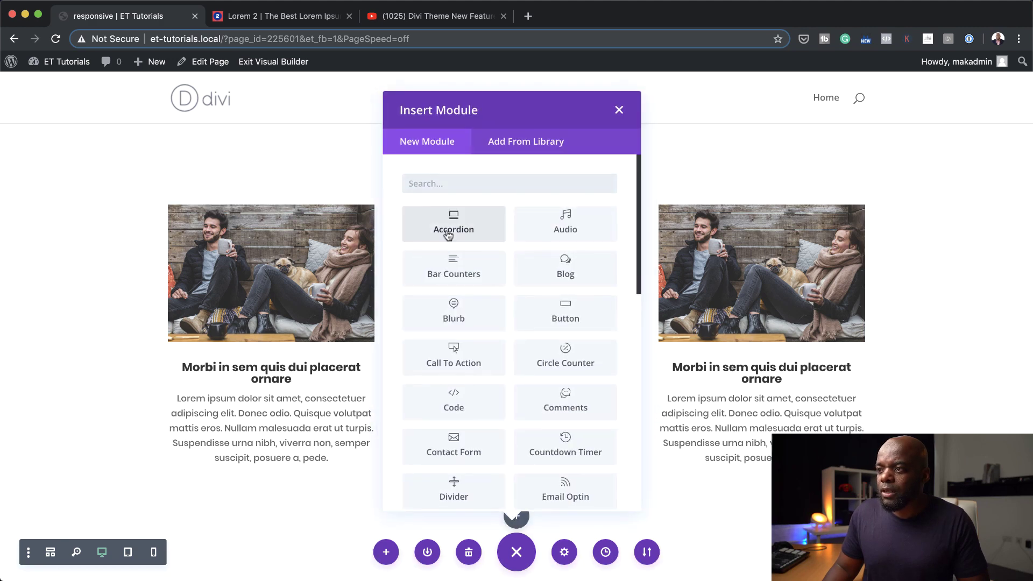
pyautogui.write('text')
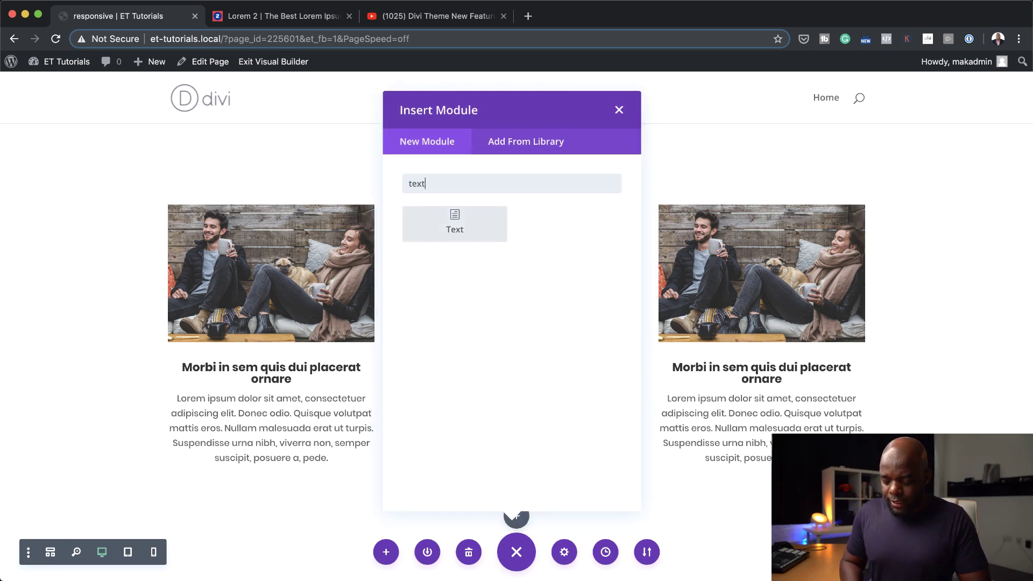
pyautogui.click(468, 222)
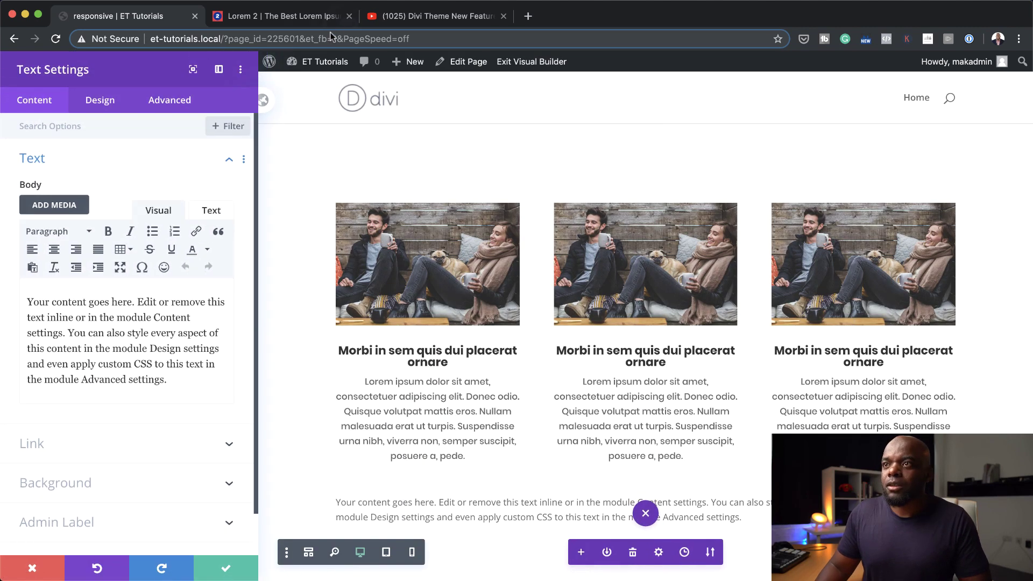
# - Replace the Text module's placeholder body with "Phasellus ultrices nulla quis nibh" copied from Lorem 2
pyautogui.click(322, 16)
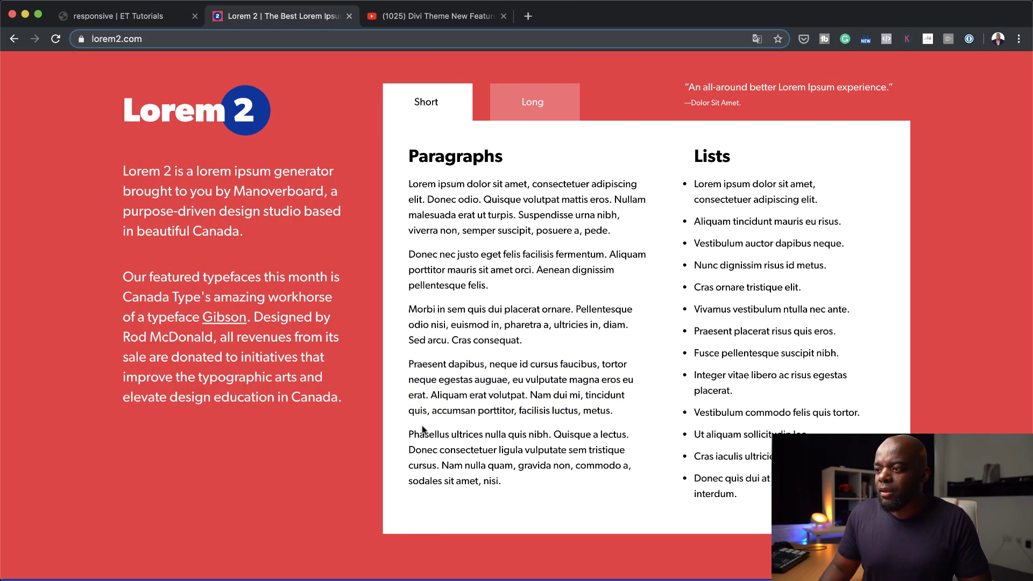
pyautogui.moveTo(410, 433); pyautogui.dragTo(544, 436)
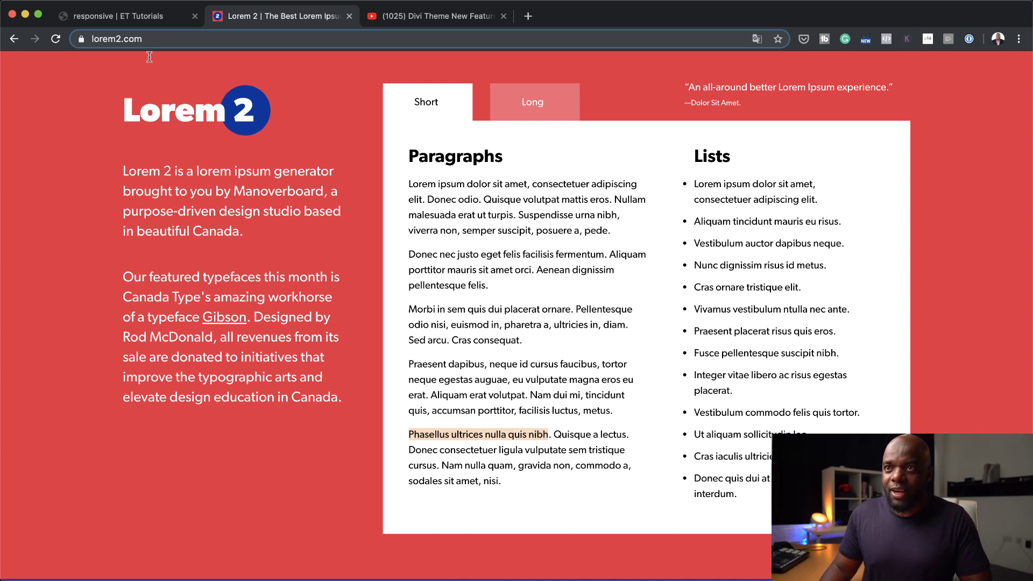
pyautogui.click(132, 16)
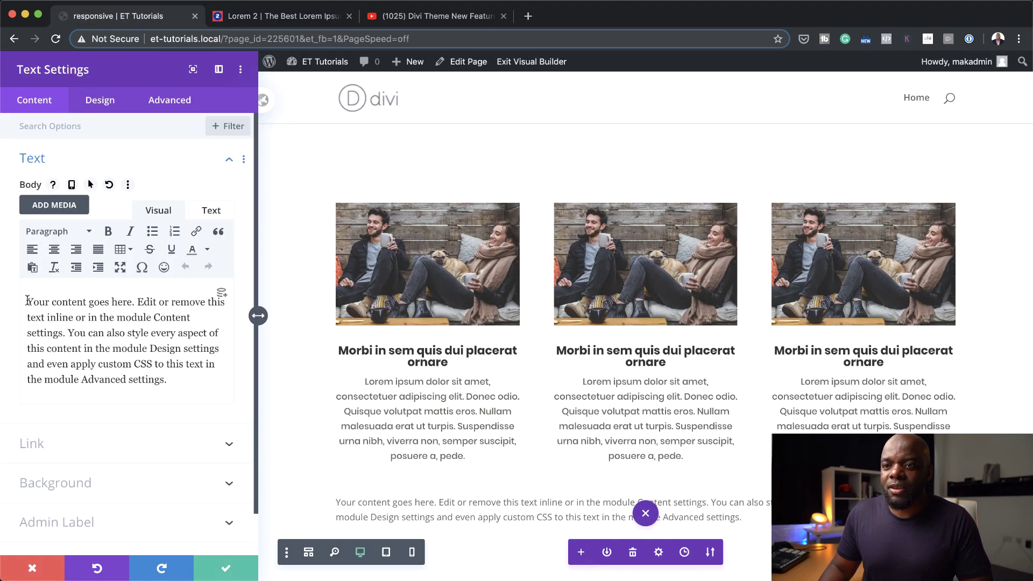
pyautogui.moveTo(27, 300); pyautogui.dragTo(156, 381)
pyautogui.write('Phasellus ultrices nulla quis nibh')
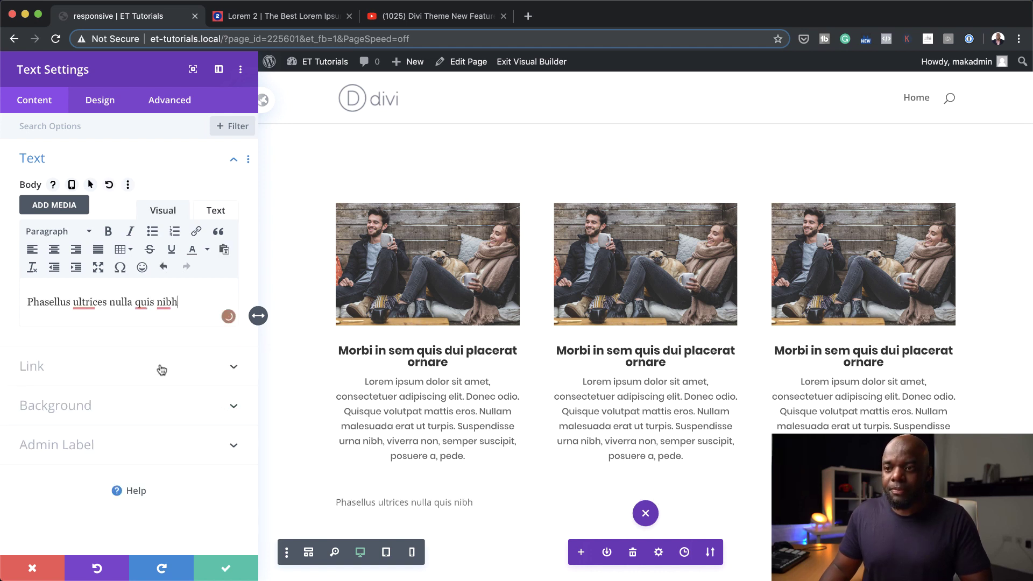
# - Format the text "Phasellus ultrices nulla quis nibh" as Heading 2
pyautogui.moveTo(183, 305); pyautogui.dragTo(25, 299)
pyautogui.press('super+c')
pyautogui.click(58, 236)
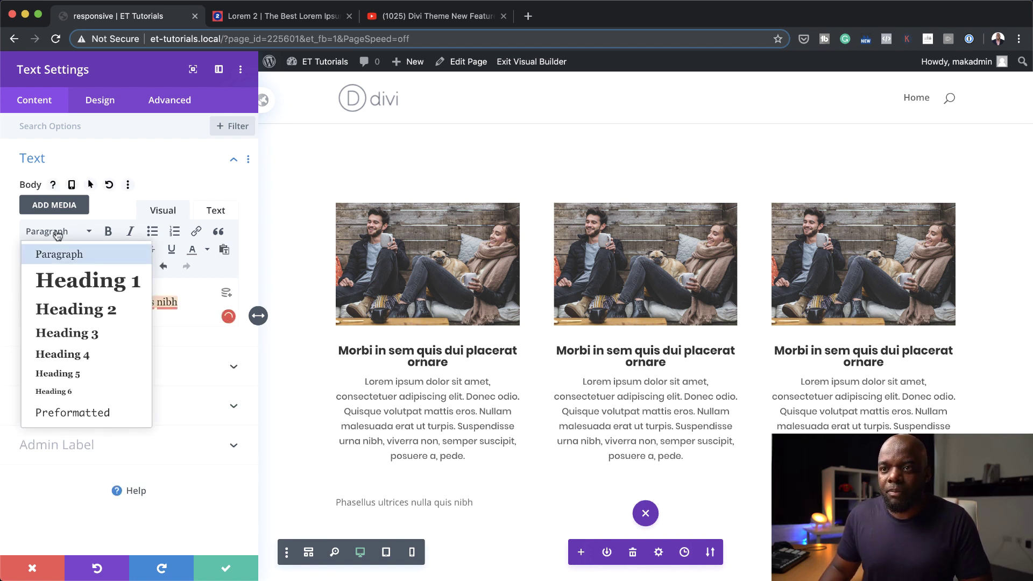
pyautogui.click(83, 309)
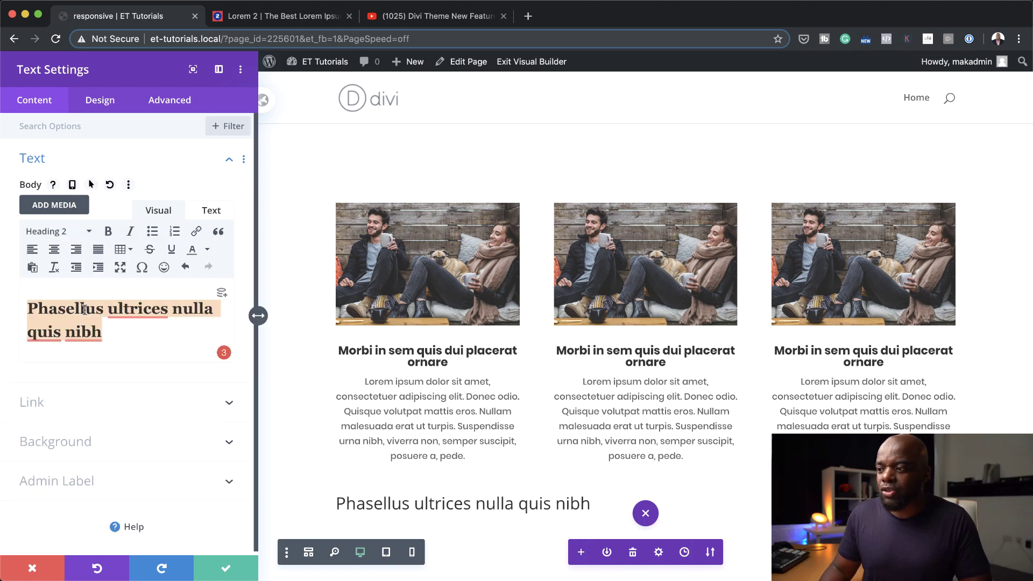
# - Set the Text module's Heading 2 font to Poppins and its font style to uppercase
pyautogui.click(103, 100)
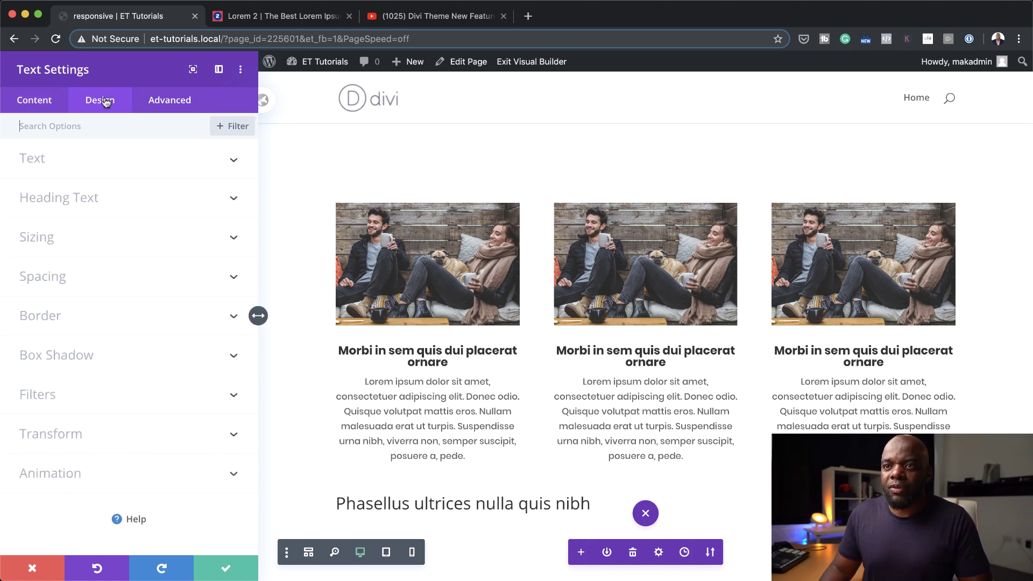
pyautogui.click(75, 201)
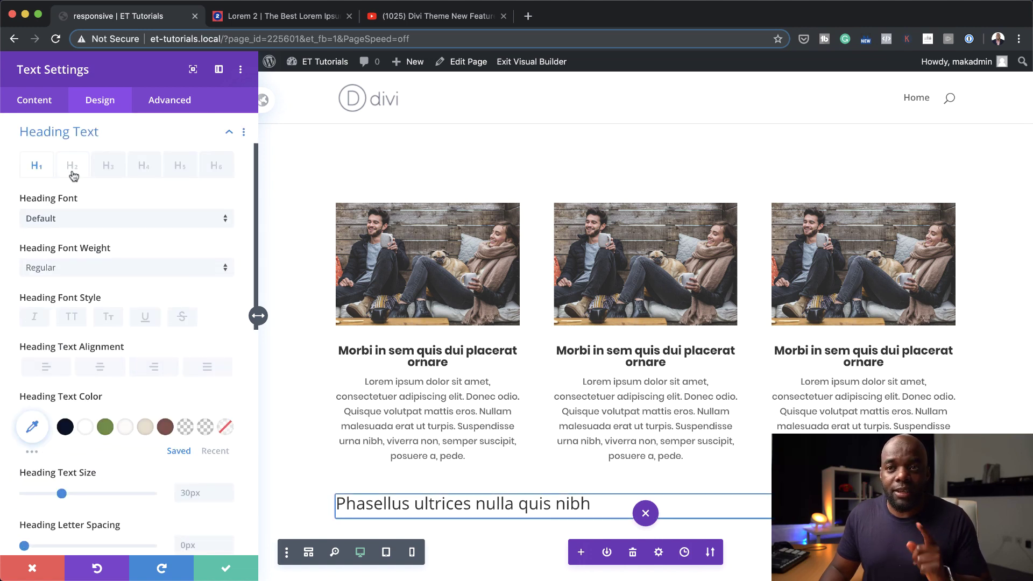
pyautogui.click(74, 175)
pyautogui.click(102, 220)
pyautogui.click(82, 200)
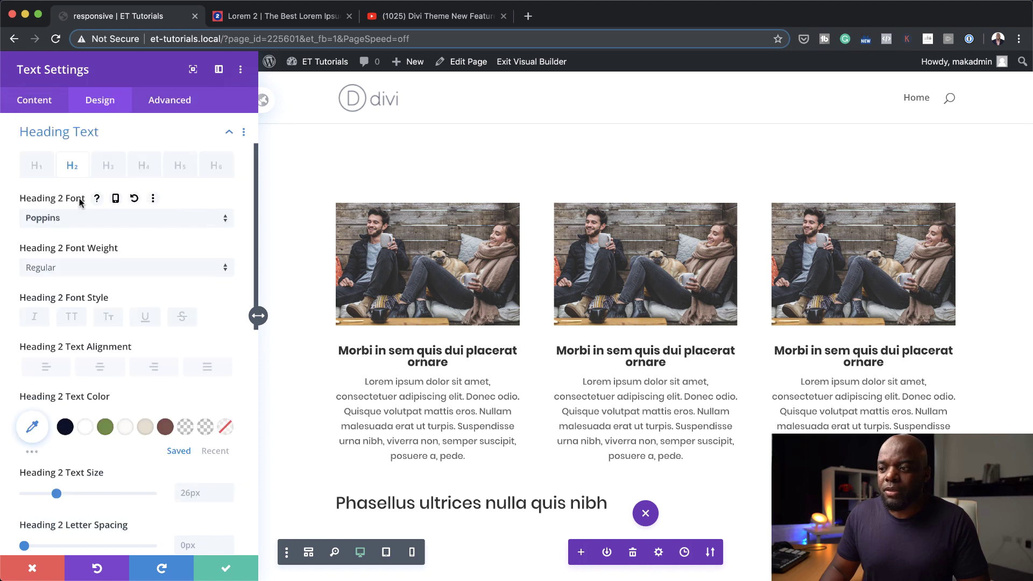
pyautogui.click(72, 318)
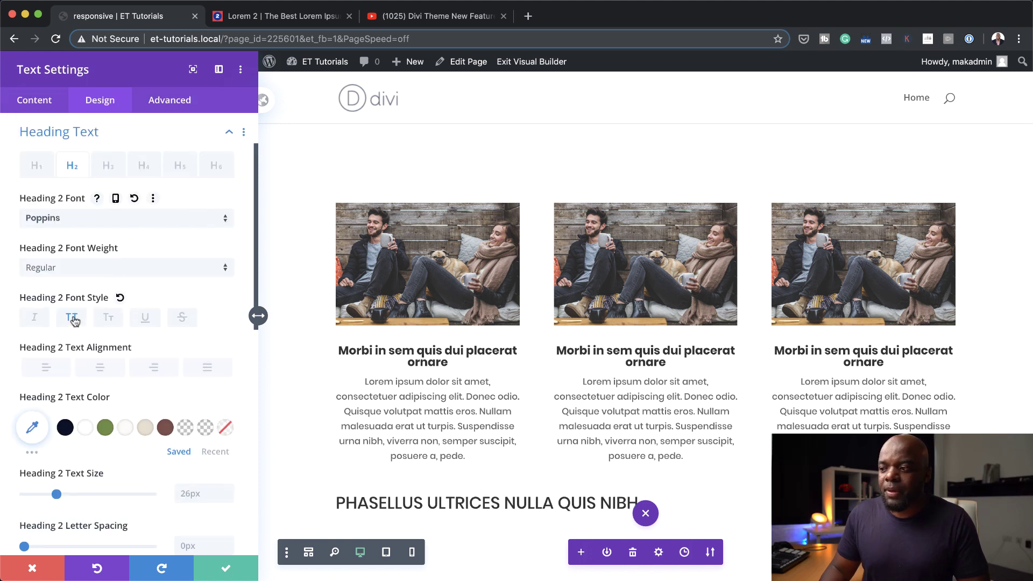
# - Set the Heading 2 font weight to Bold, the letter spacing to 3px and the text alignment to centered
pyautogui.click(96, 268)
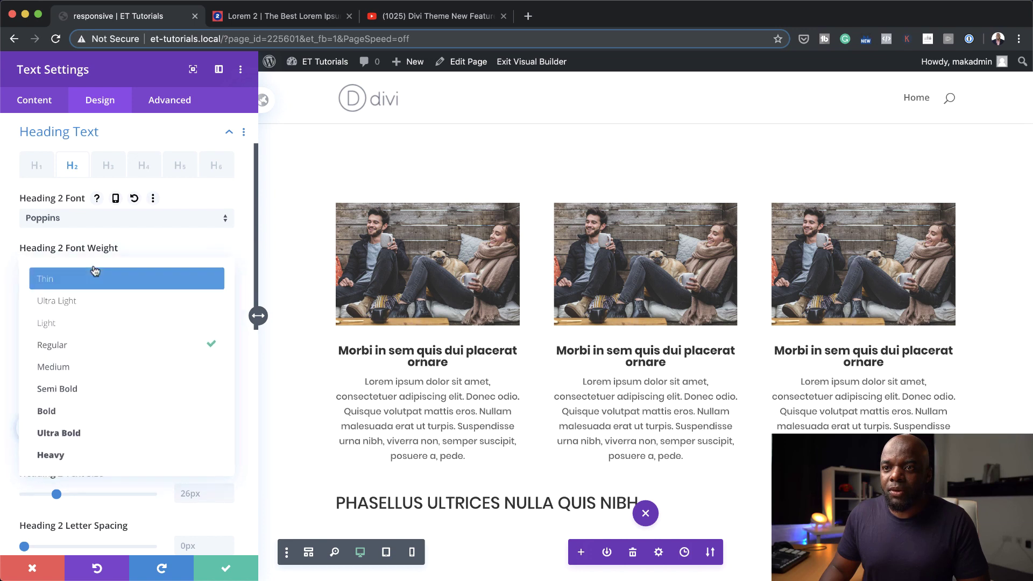
pyautogui.click(96, 411)
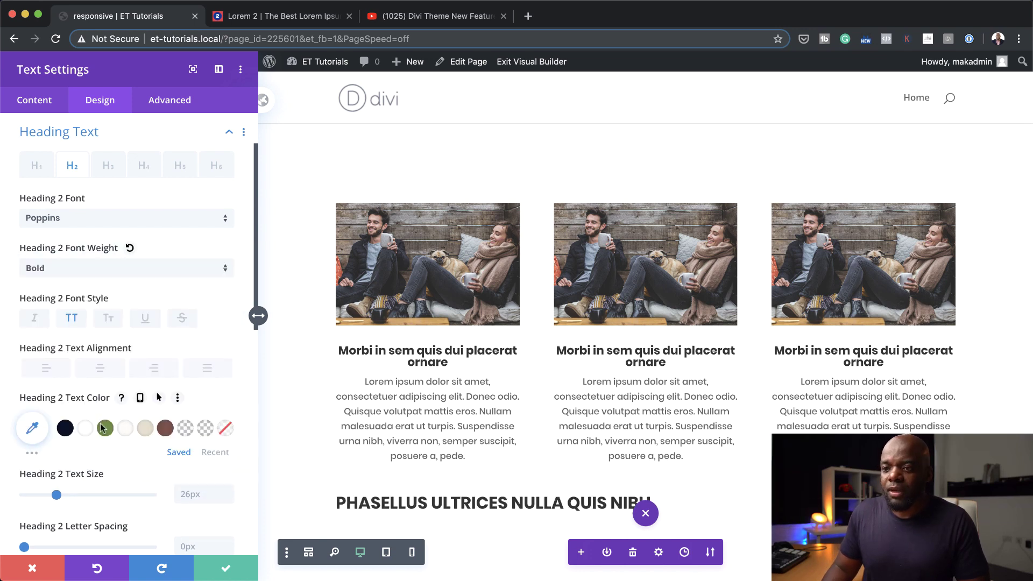
pyautogui.scroll(-3, 105, 492)
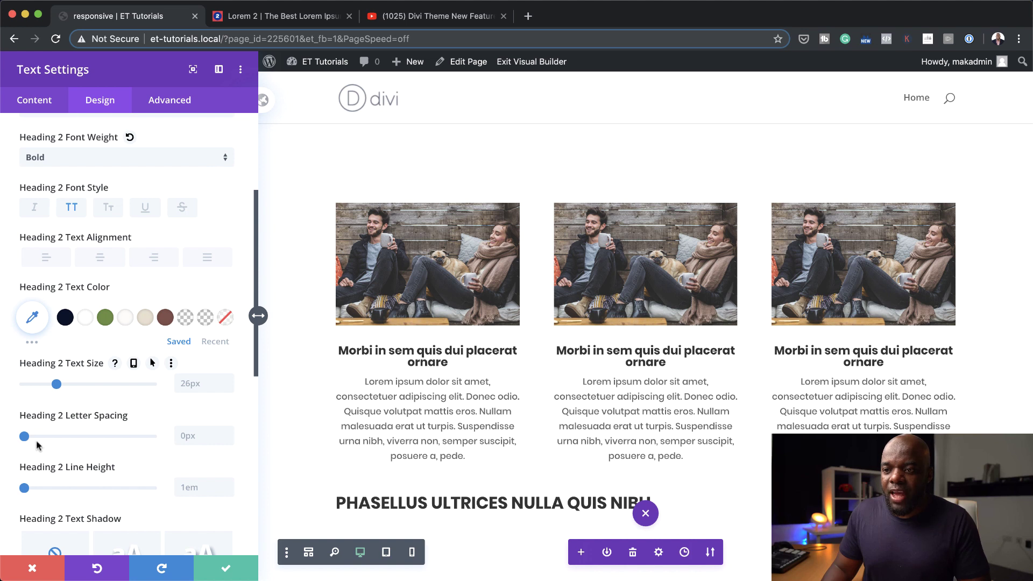
pyautogui.moveTo(25, 436); pyautogui.dragTo(28, 437)
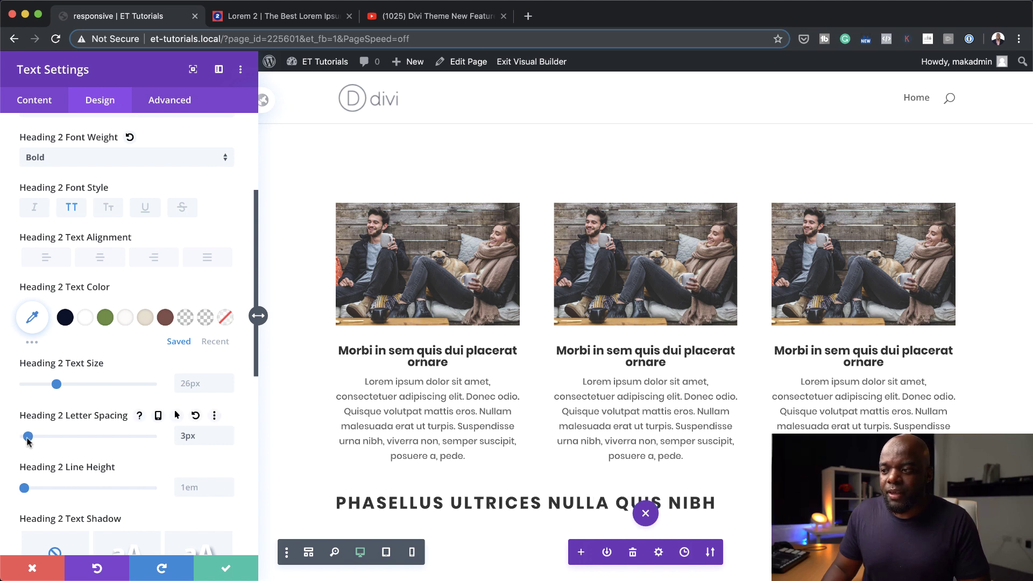
pyautogui.click(105, 260)
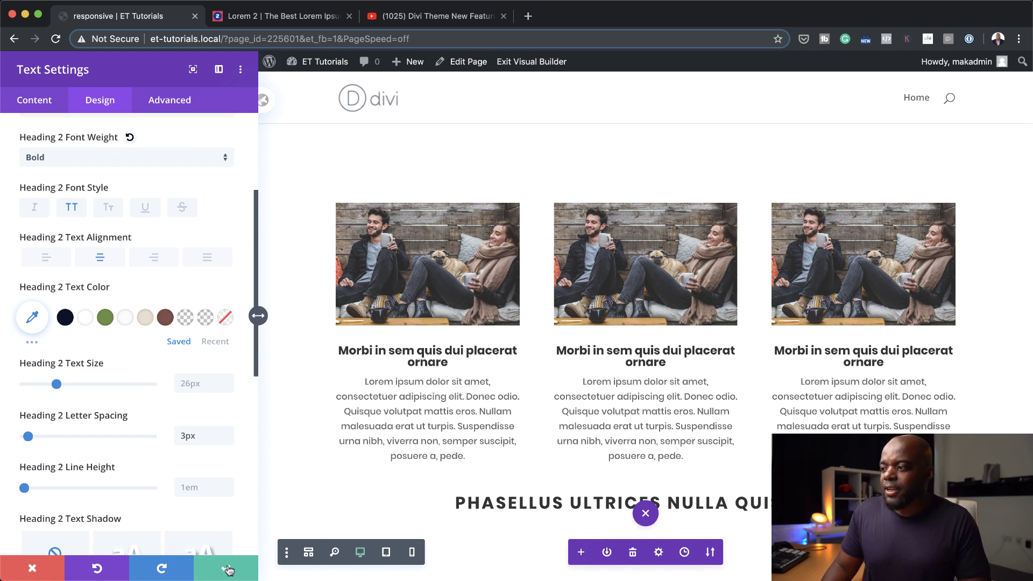
pyautogui.scroll(-3, 571, 484)
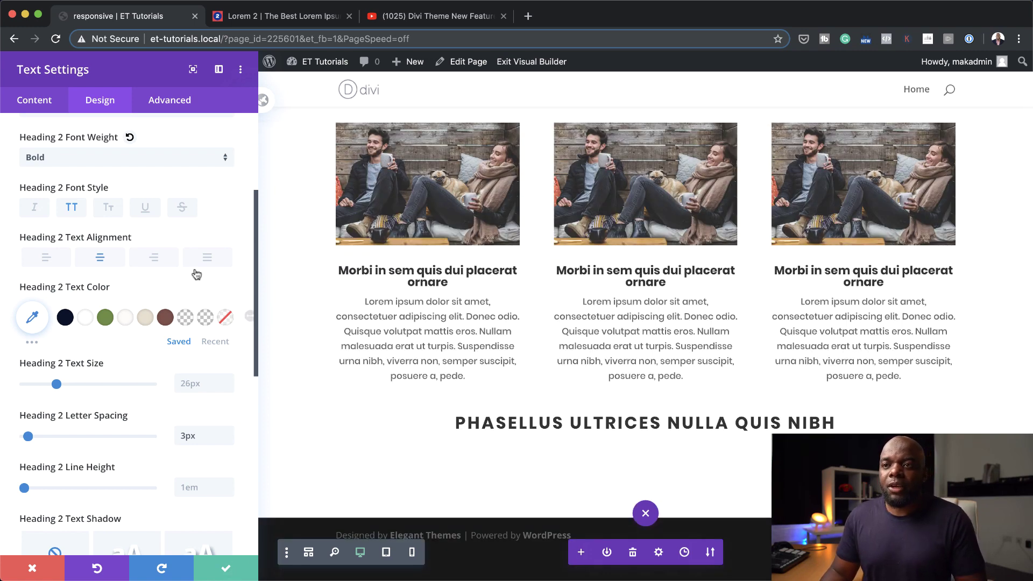
# - Enable responsive content for the Text module's body and set its tablet version to "Phasellus ultrices"
pyautogui.scroll(4, 161, 293)
pyautogui.scroll(2, 164, 295)
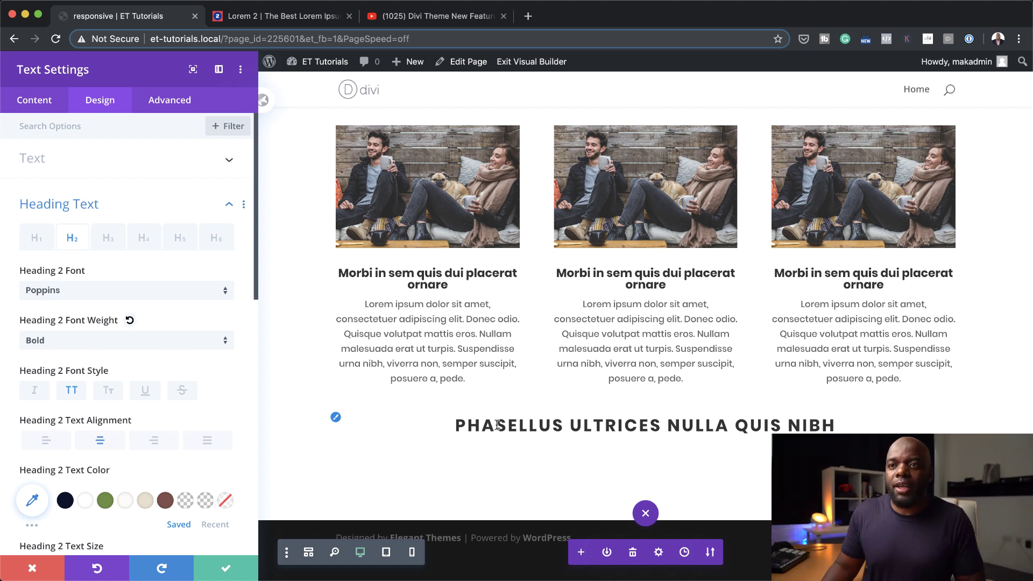
pyautogui.moveTo(120, 279)
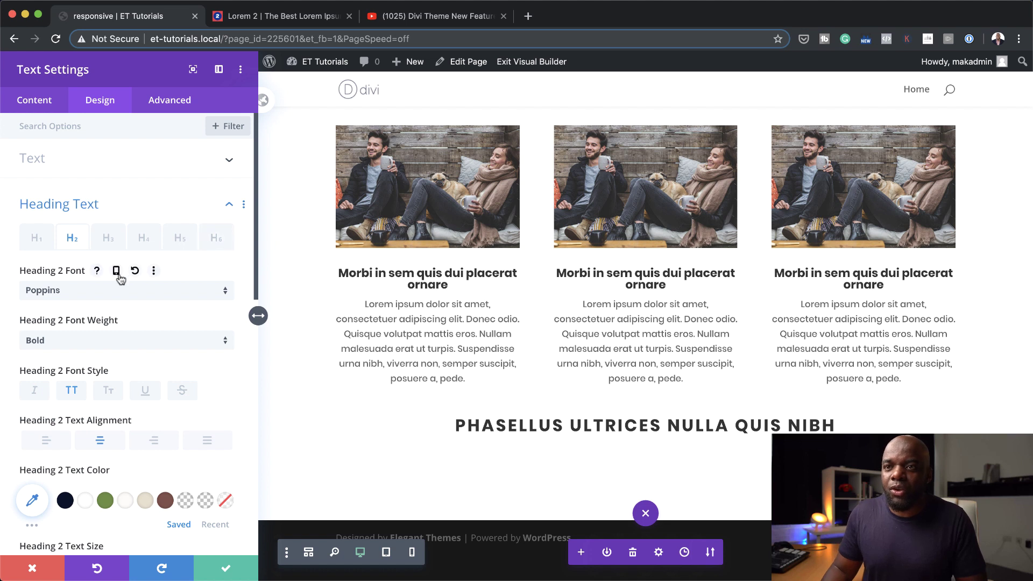
pyautogui.click(31, 93)
pyautogui.click(59, 163)
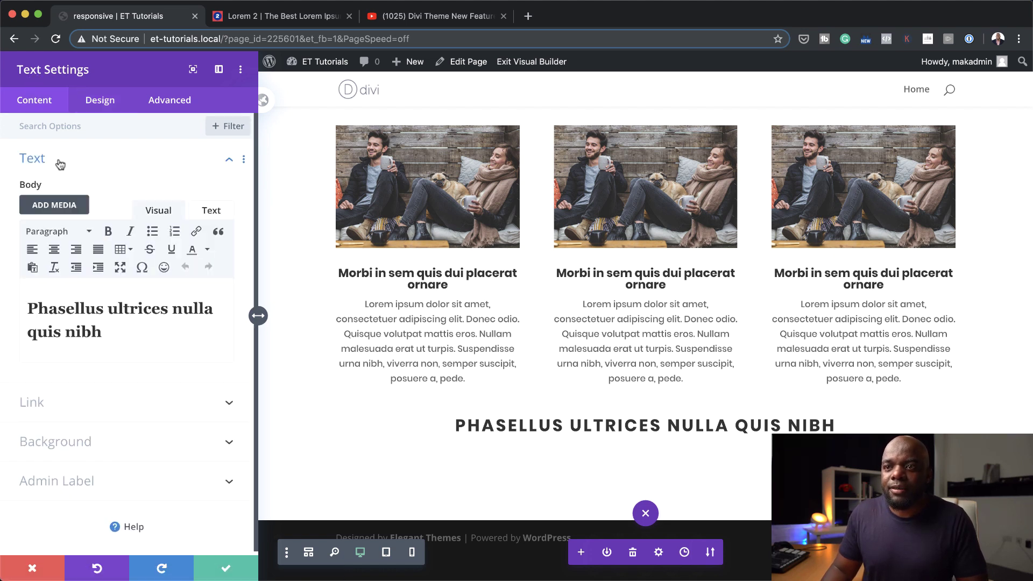
pyautogui.moveTo(130, 205)
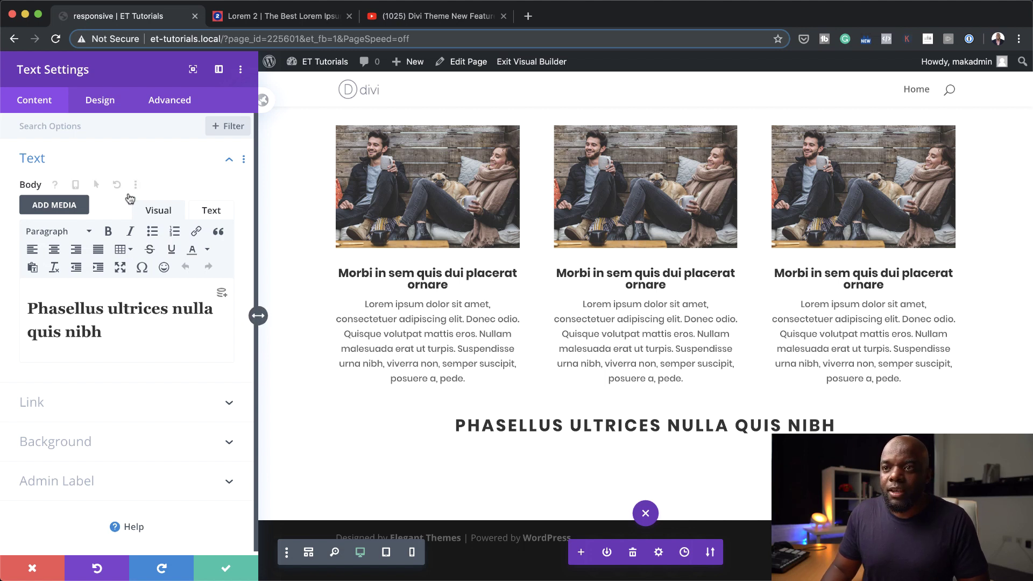
pyautogui.click(72, 185)
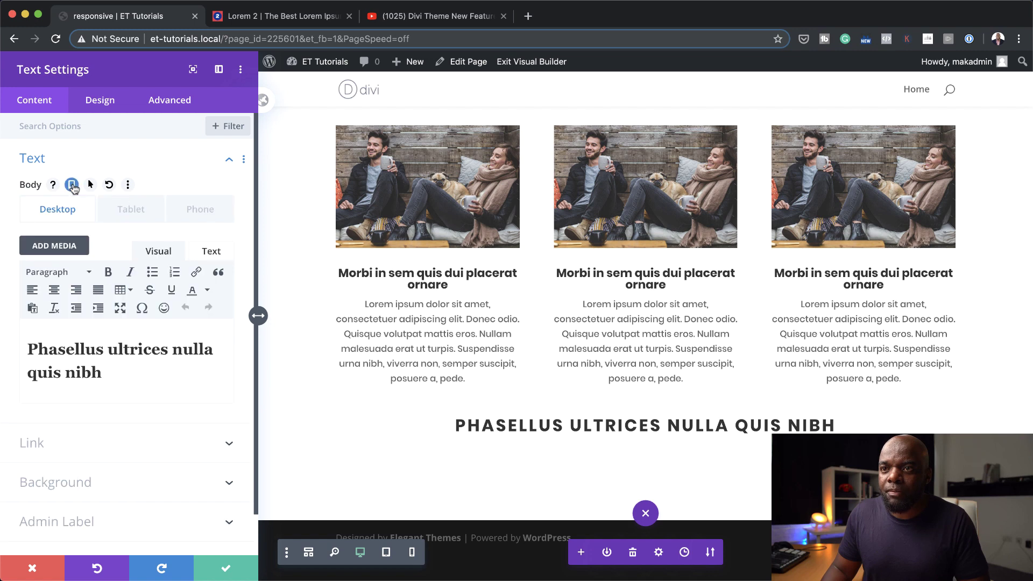
pyautogui.click(113, 215)
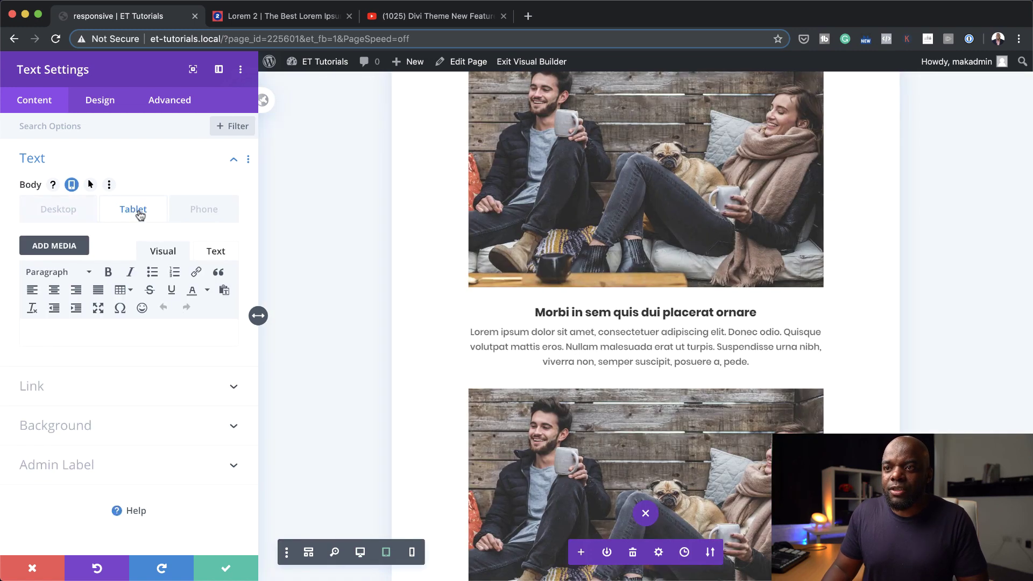
pyautogui.press('super+v')
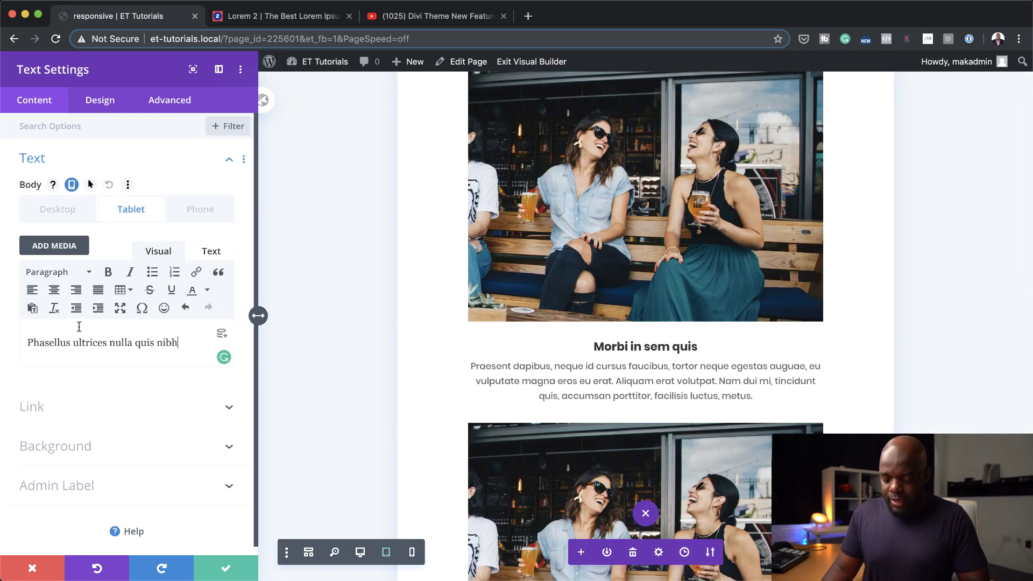
pyautogui.moveTo(109, 343)
pyautogui.moveTo(109, 342); pyautogui.dragTo(179, 342)
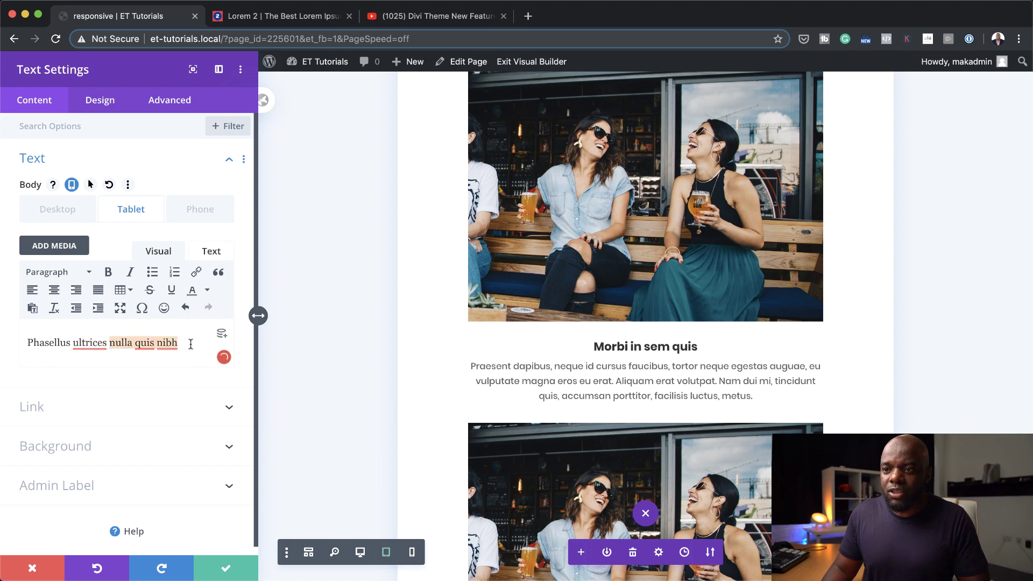
pyautogui.press('BackSpace')
pyautogui.press('BackSpace')
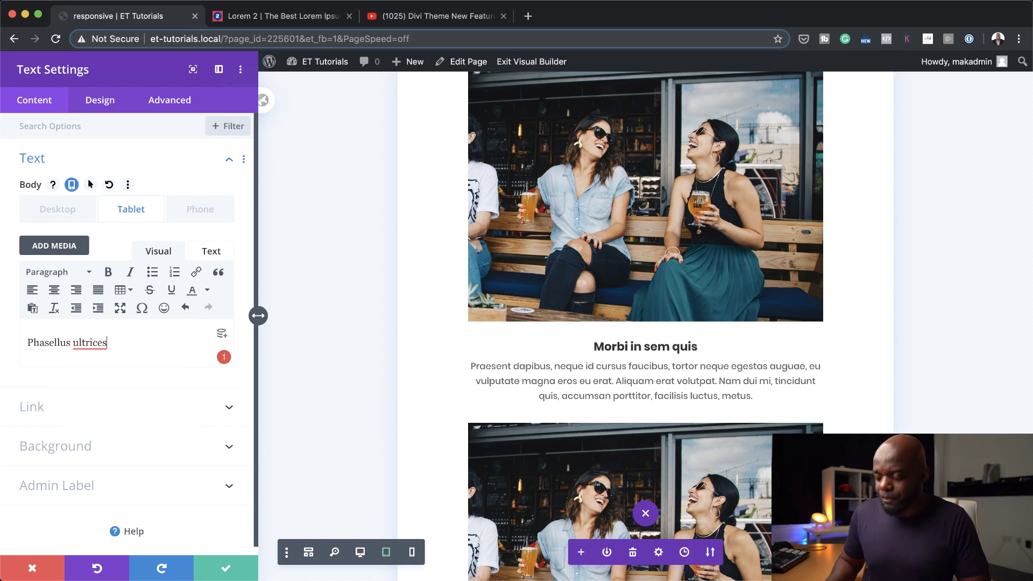
# - Set the phone version of the Text module's body to "Phasellus" and save the module's settings
pyautogui.click(205, 217)
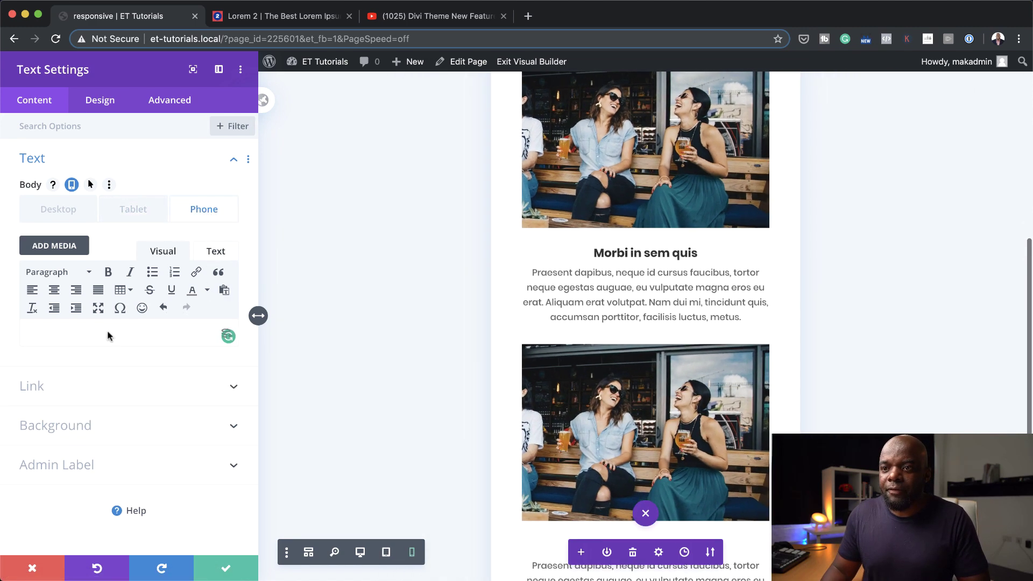
pyautogui.click(101, 326)
pyautogui.write('Phasellus ultrices nulla quis nibh')
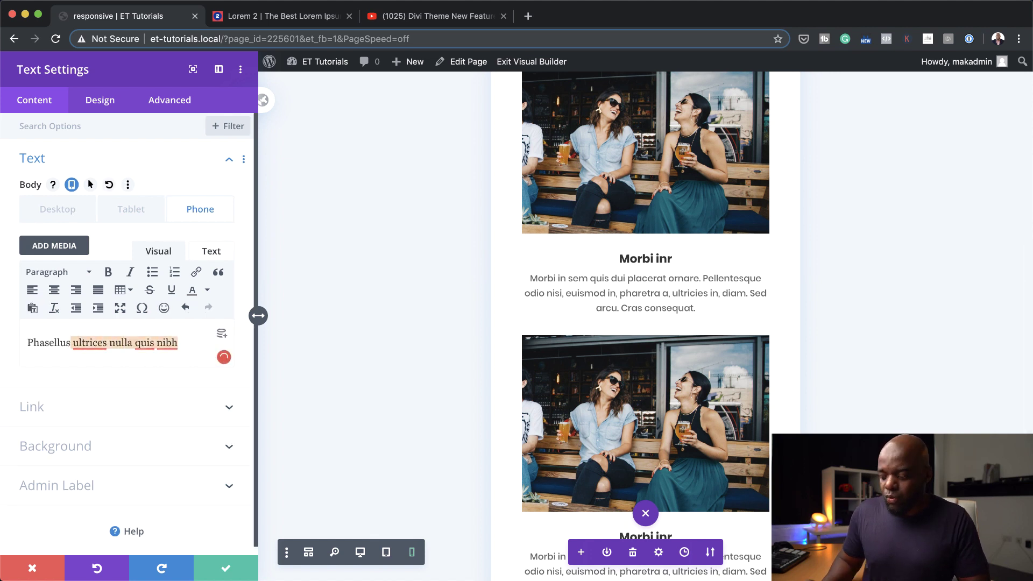
pyautogui.press('BackSpace')
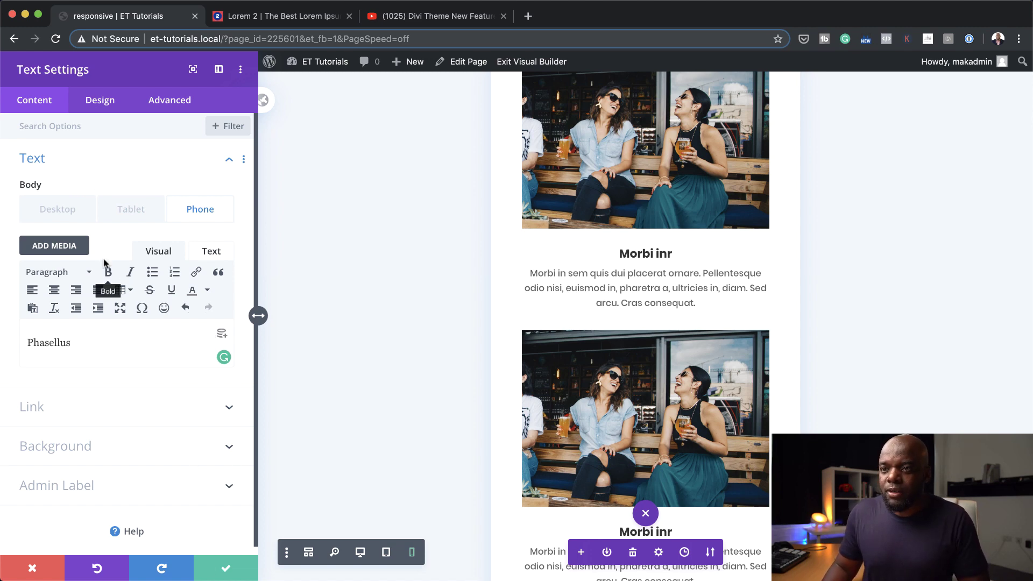
pyautogui.click(83, 210)
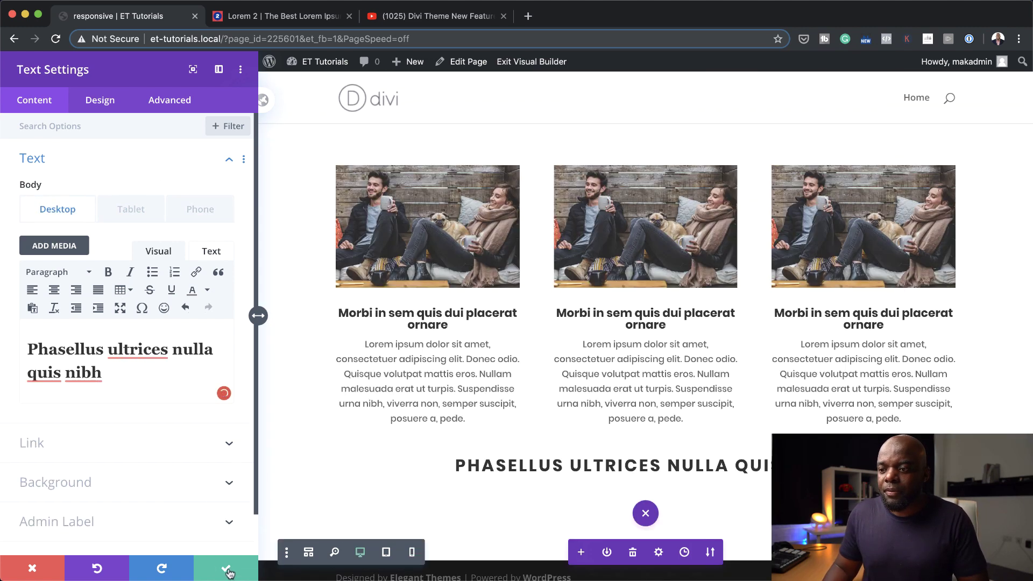
pyautogui.click(226, 570)
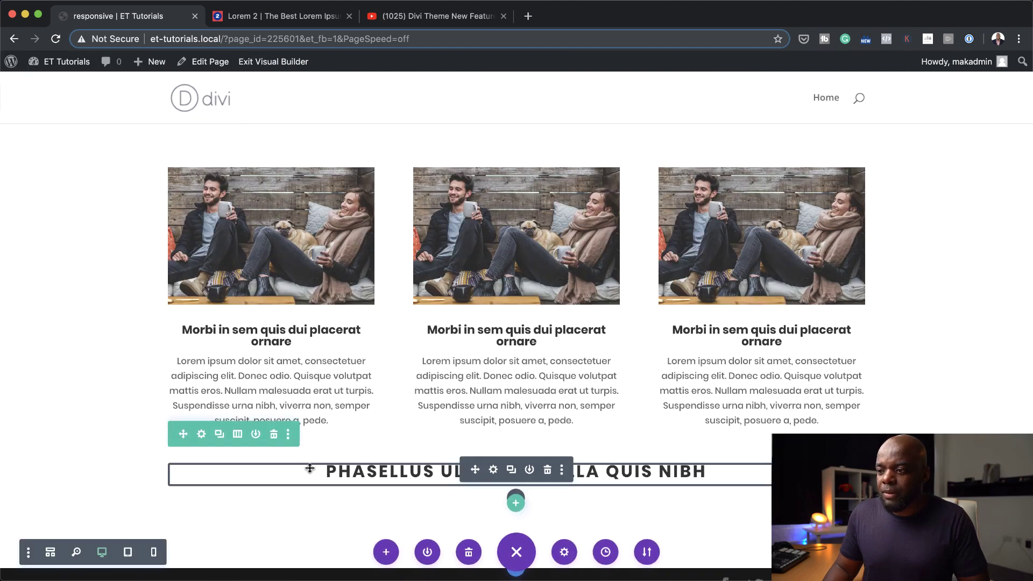
# - Move the row containing the heading above the row of three blurbs
pyautogui.moveTo(183, 433); pyautogui.dragTo(226, 166)
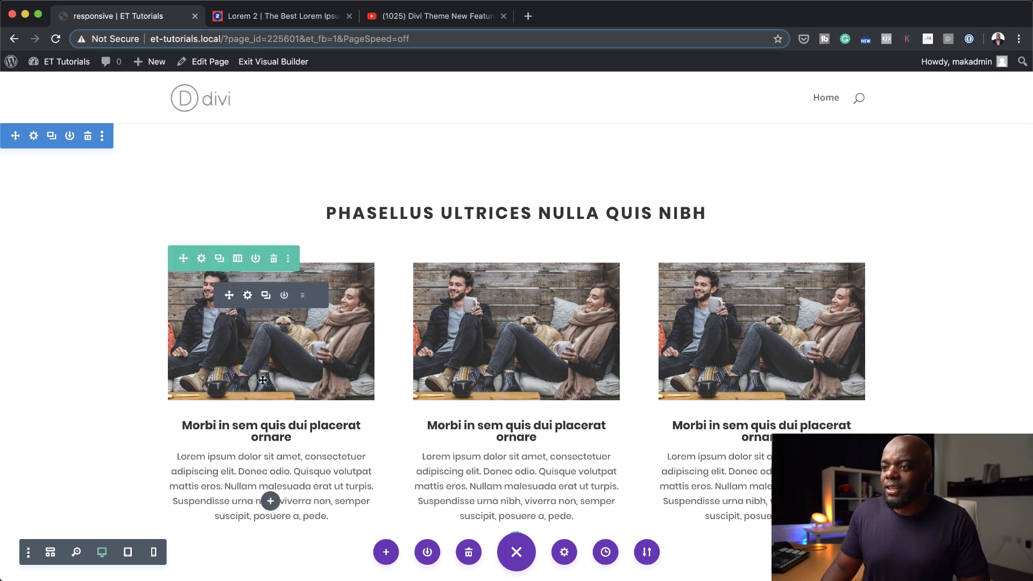
pyautogui.scroll(-1, 587, 307)
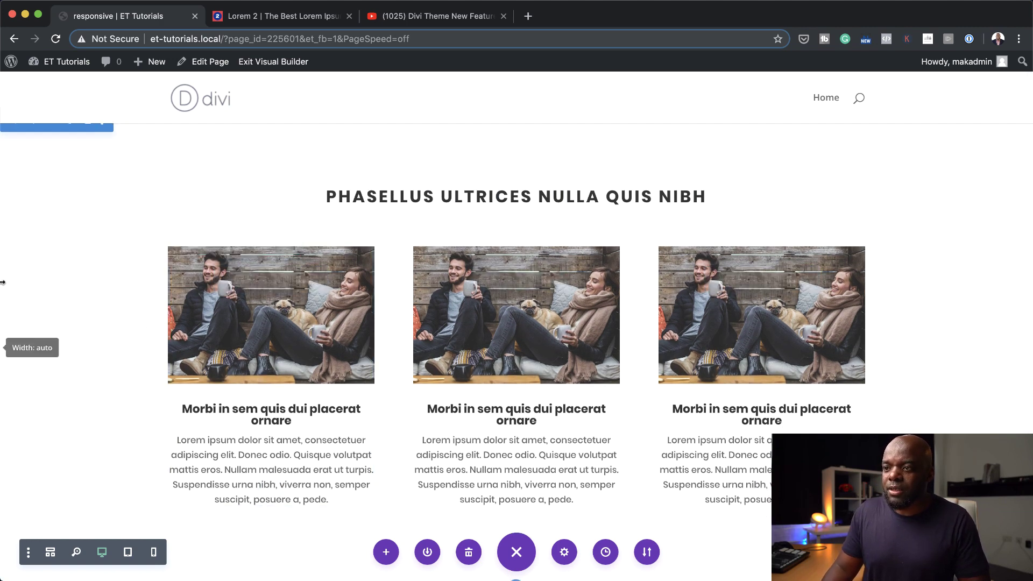
pyautogui.scroll(1, 90, 269)
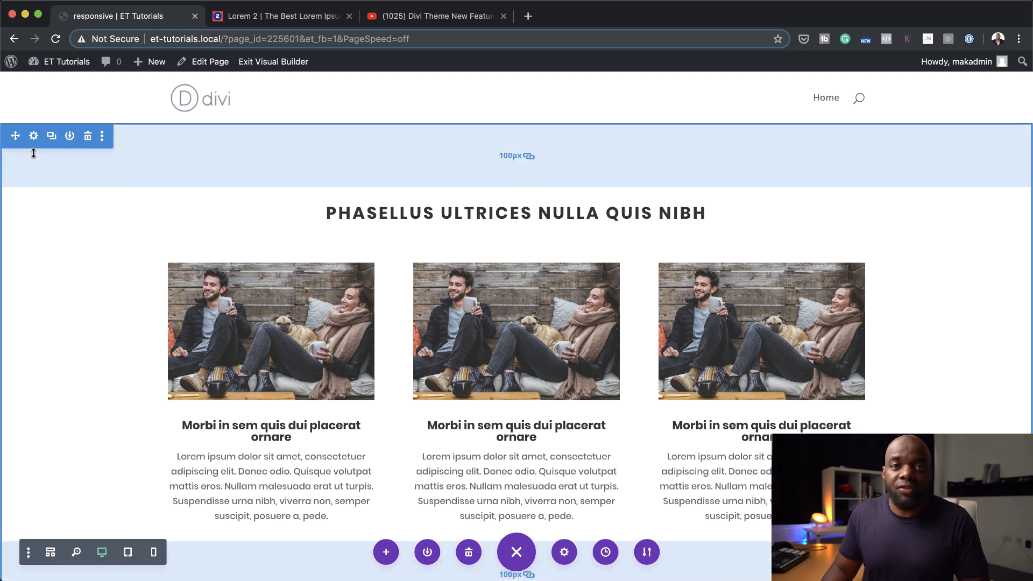
# - Enable responsive backgrounds for the section and set its desktop background to the saved green at 0.14 opacity, rgba(105,143,63,0.14)
pyautogui.click(33, 135)
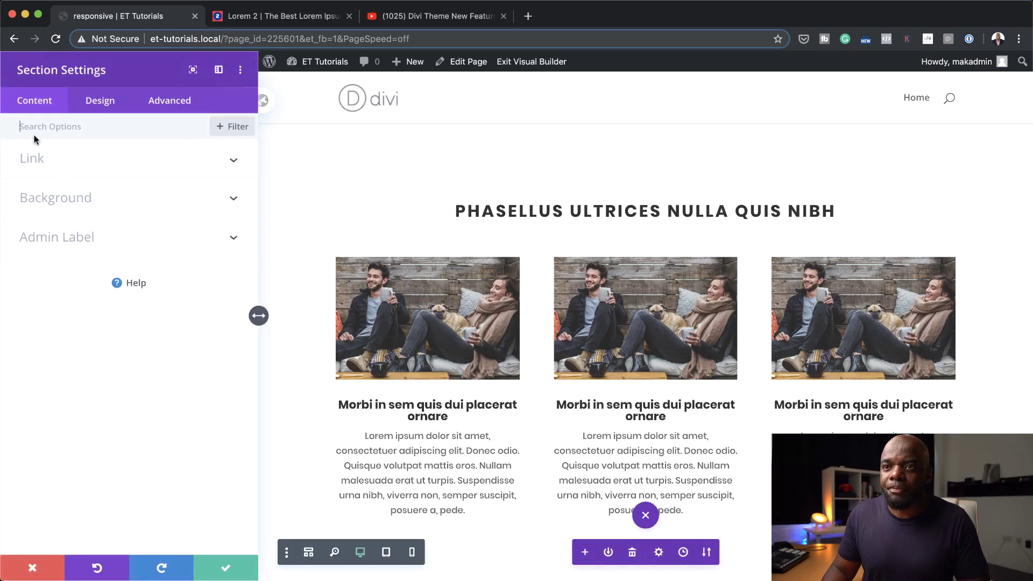
pyautogui.click(70, 201)
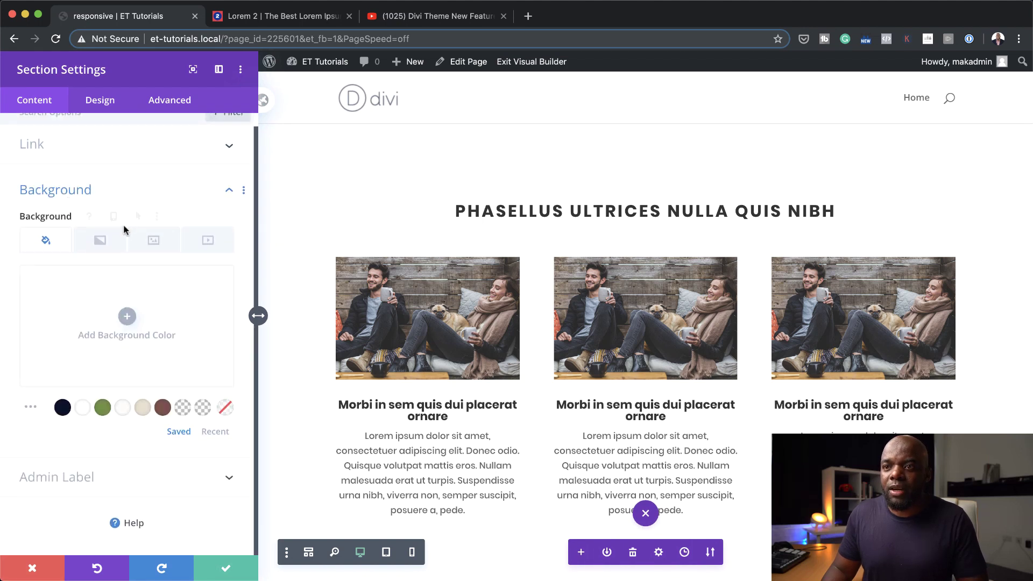
pyautogui.moveTo(113, 227)
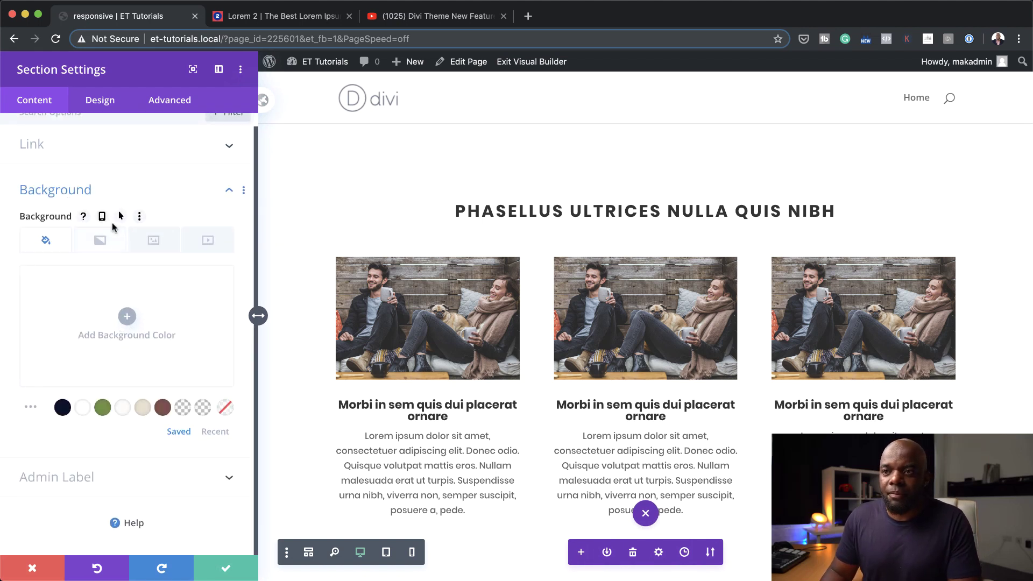
pyautogui.click(102, 217)
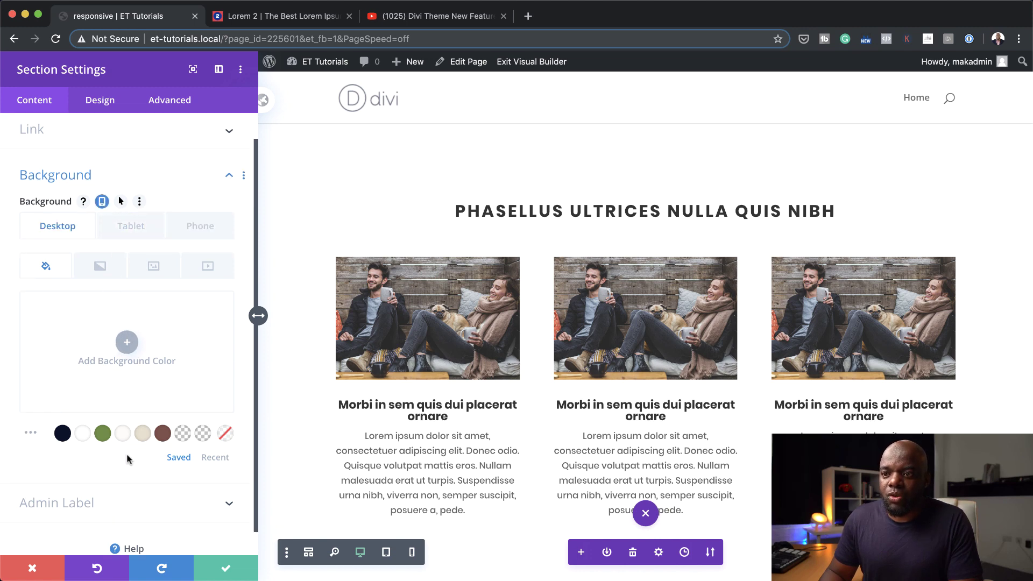
pyautogui.click(103, 436)
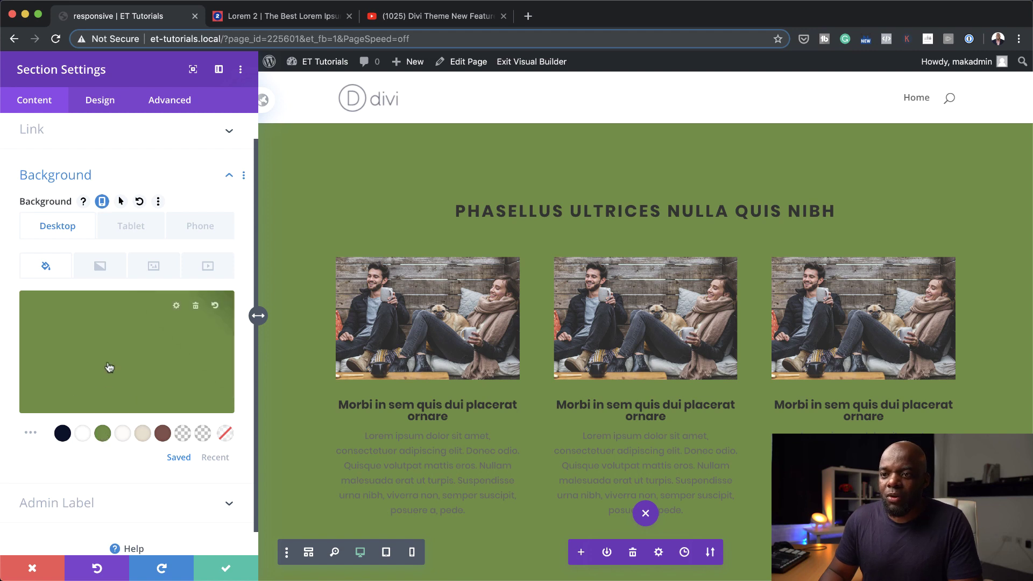
pyautogui.click(166, 346)
pyautogui.moveTo(218, 317); pyautogui.dragTo(218, 383)
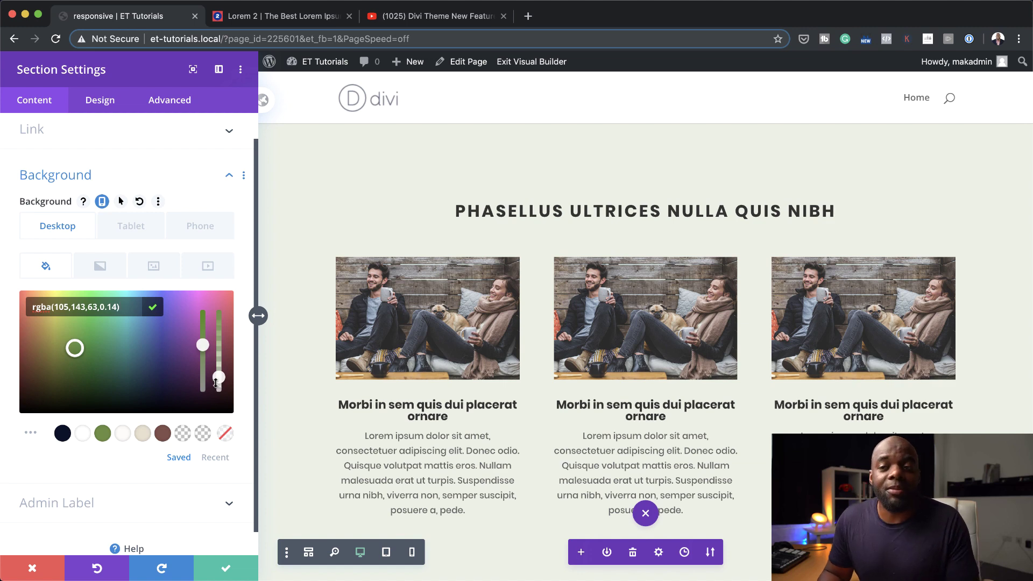
# - Set the section's tablet background to the saved beige and its phone background to the saved off-white, then save the section settings
pyautogui.click(136, 226)
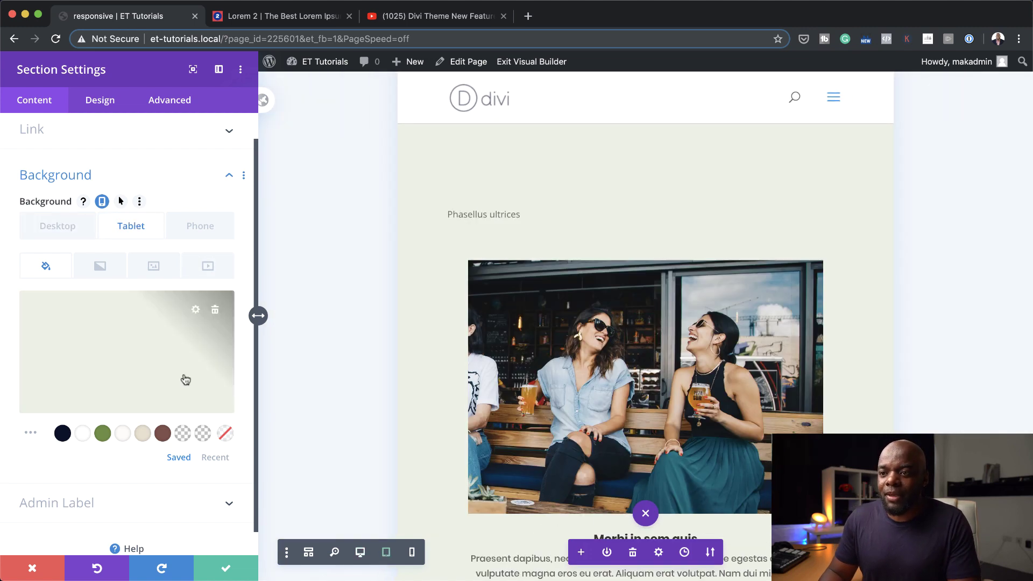
pyautogui.click(143, 434)
pyautogui.scroll(-5, 667, 300)
pyautogui.click(204, 226)
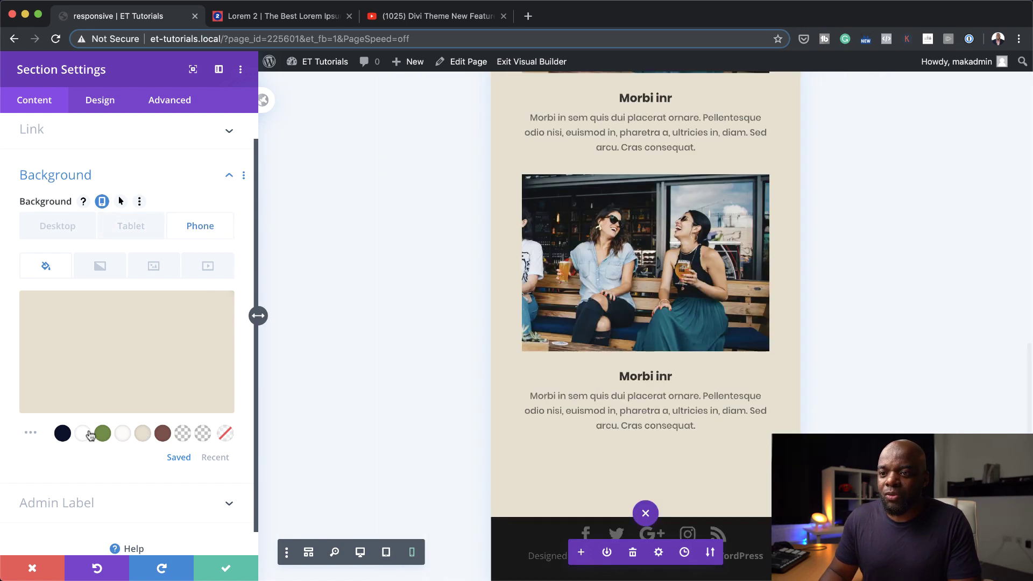
pyautogui.click(83, 434)
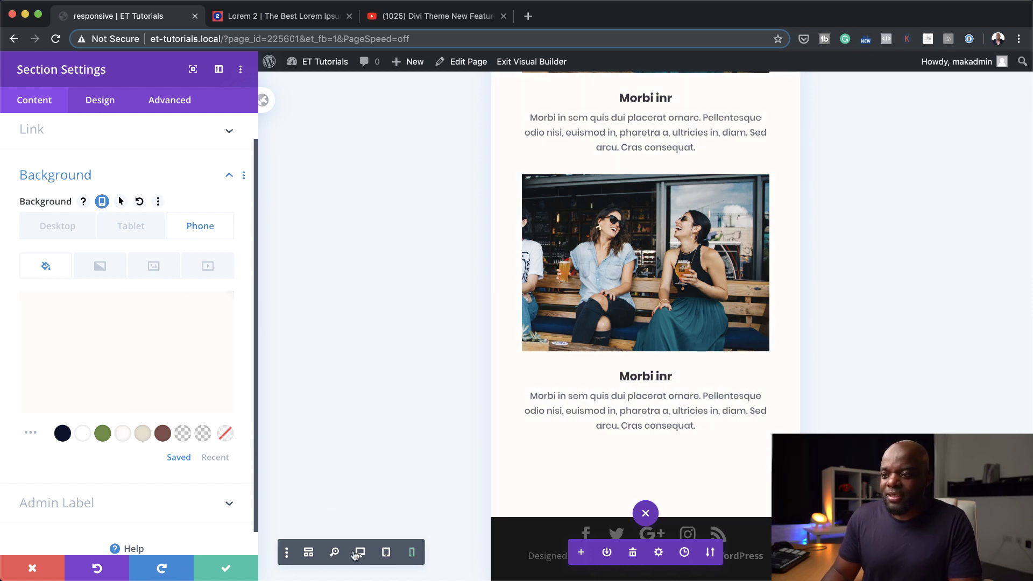
pyautogui.click(226, 574)
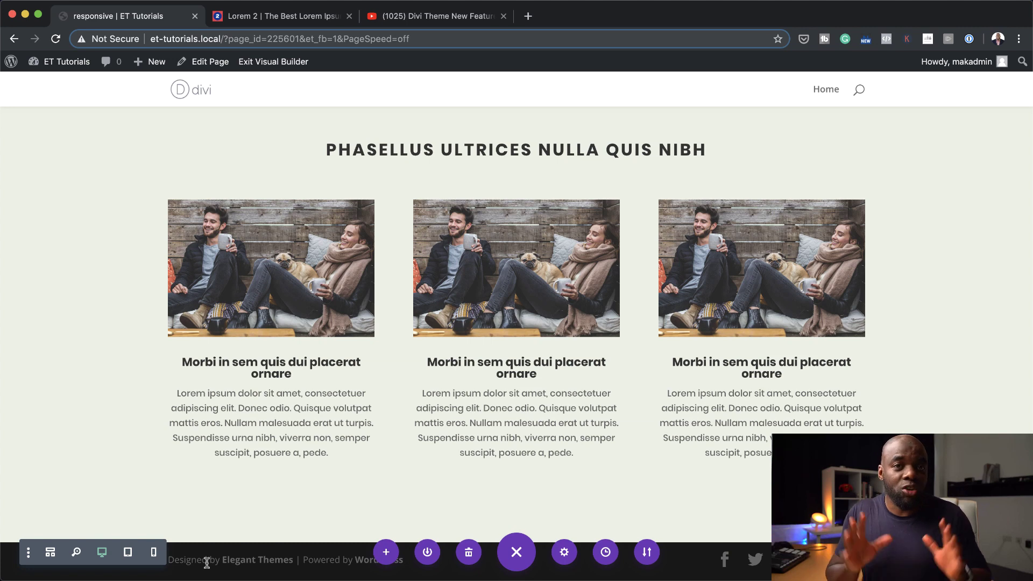
# - Preview the page in tablet view, including the heading and blurbs on their background
pyautogui.click(128, 553)
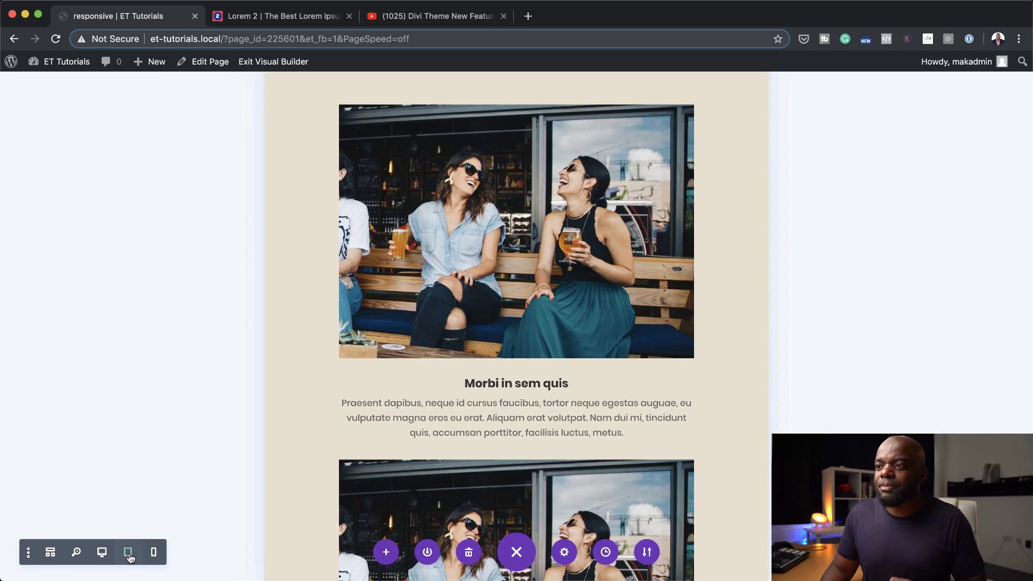
pyautogui.scroll(3, 151, 367)
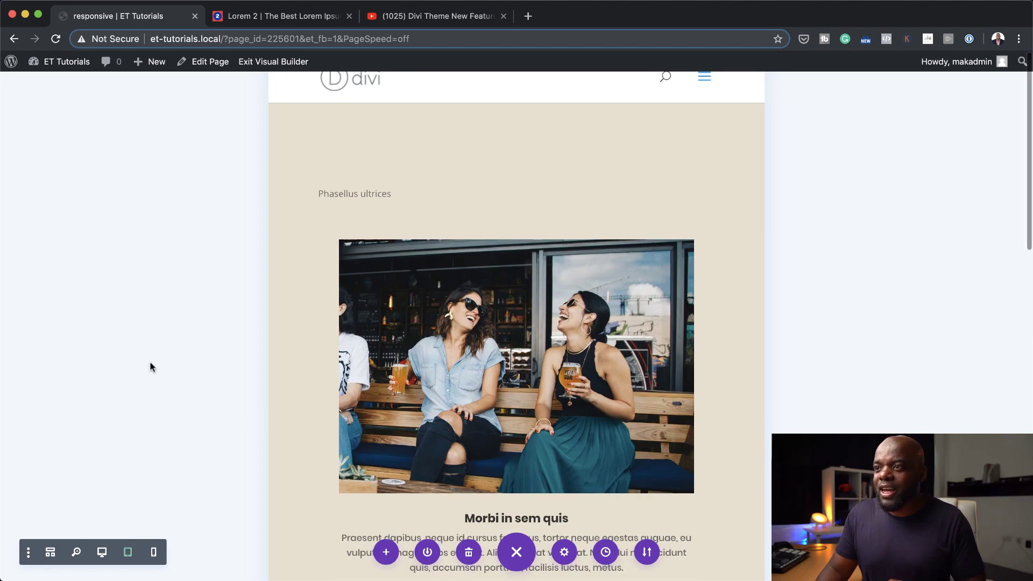
# - Preview the page in phone view, tablet view and desktop view to compare the heading, blurbs and section background
pyautogui.click(154, 554)
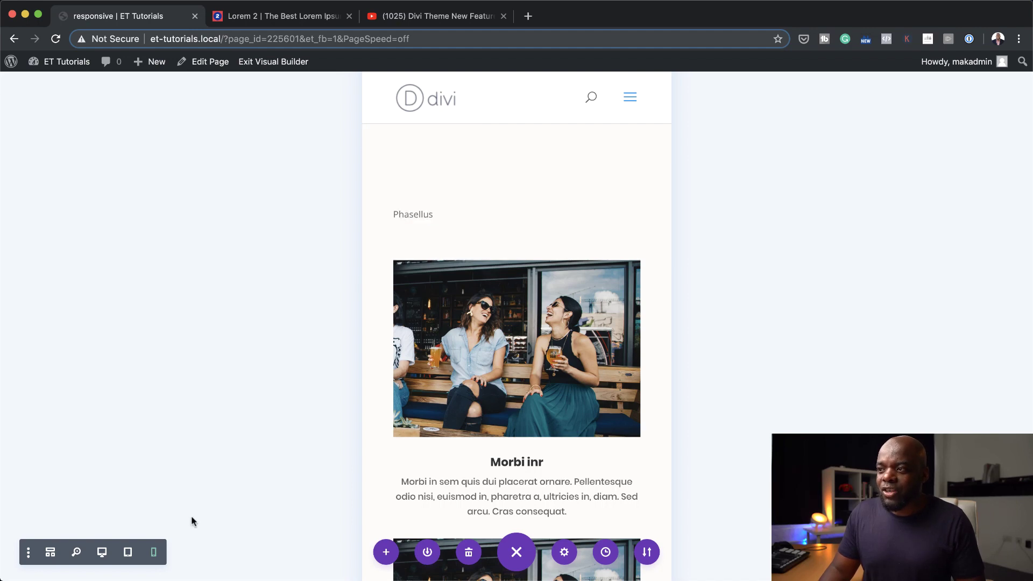
pyautogui.click(128, 555)
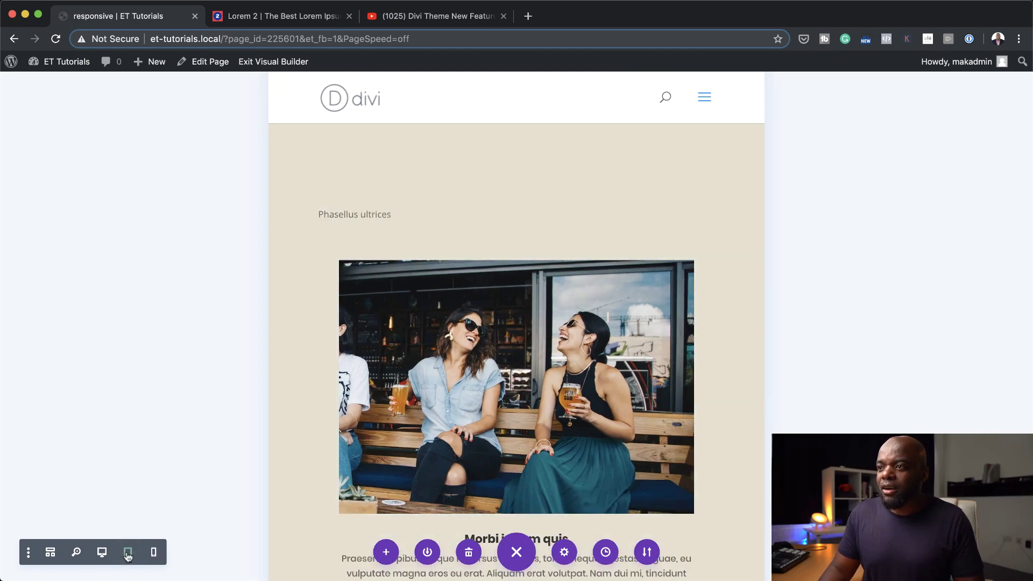
pyautogui.click(101, 553)
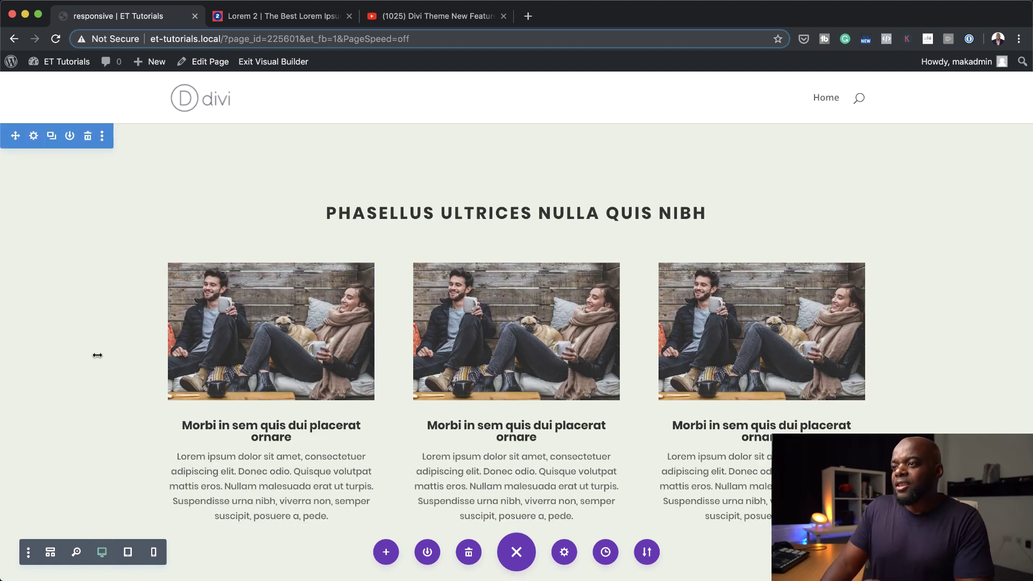
# - Duplicate the row of three blurbs twice so the section holds three identical blurb rows
pyautogui.scroll(-3, 60, 409)
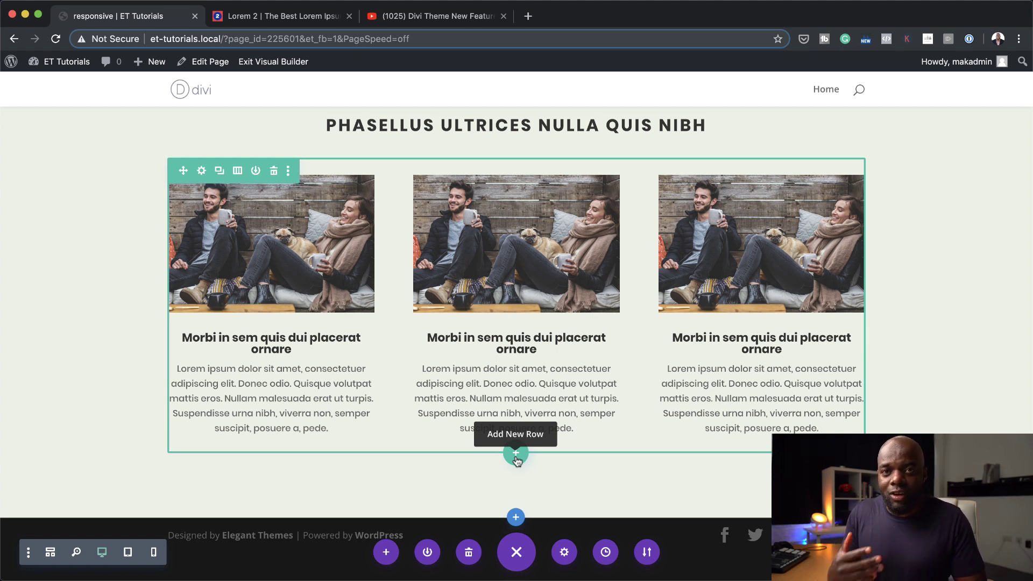
pyautogui.click(219, 172)
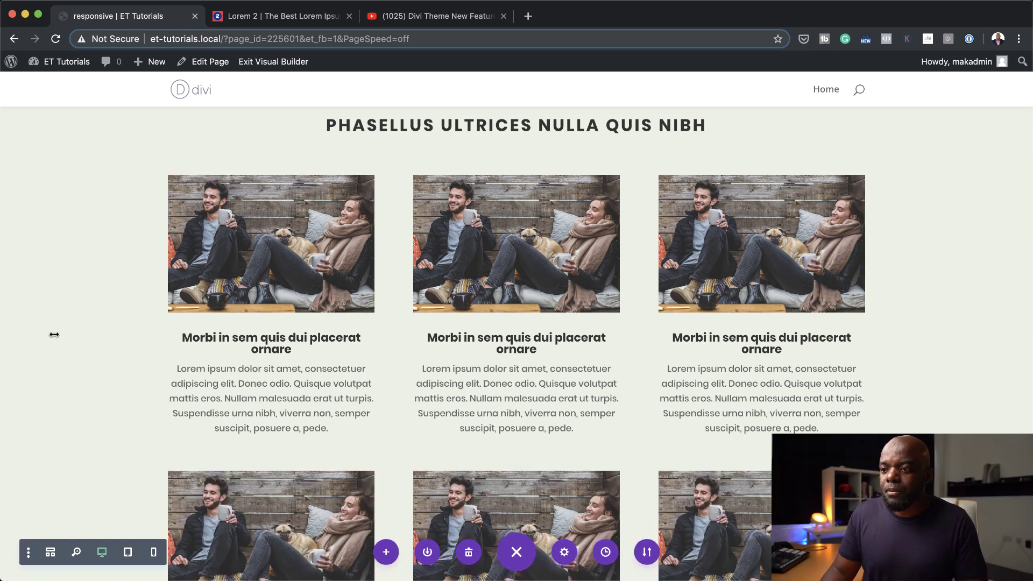
pyautogui.scroll(-5, 54, 334)
# - Set the middle blurb row's padding to 30px on all four sides, linking top with bottom and left with right
pyautogui.moveTo(195, 242)
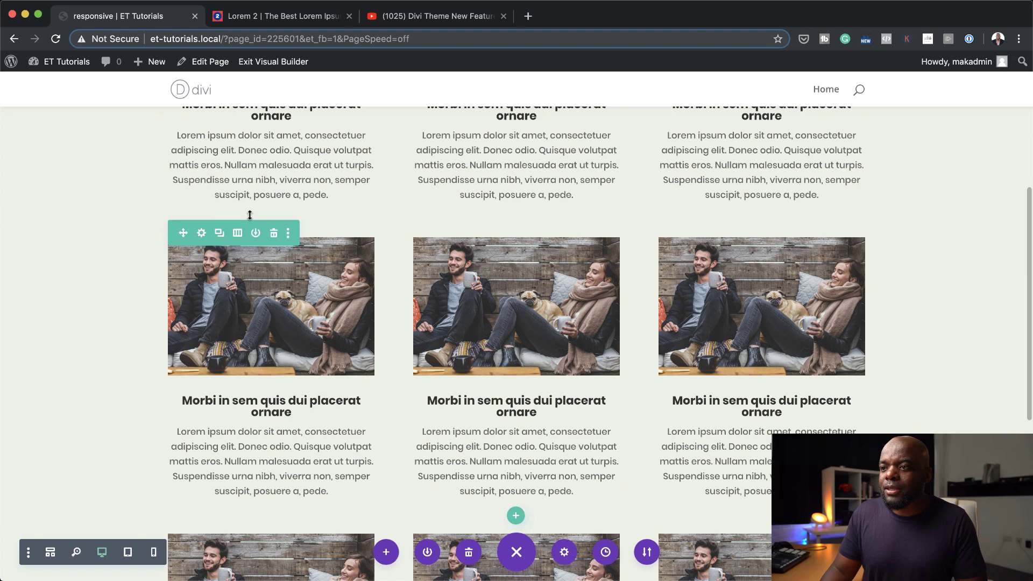
pyautogui.click(202, 234)
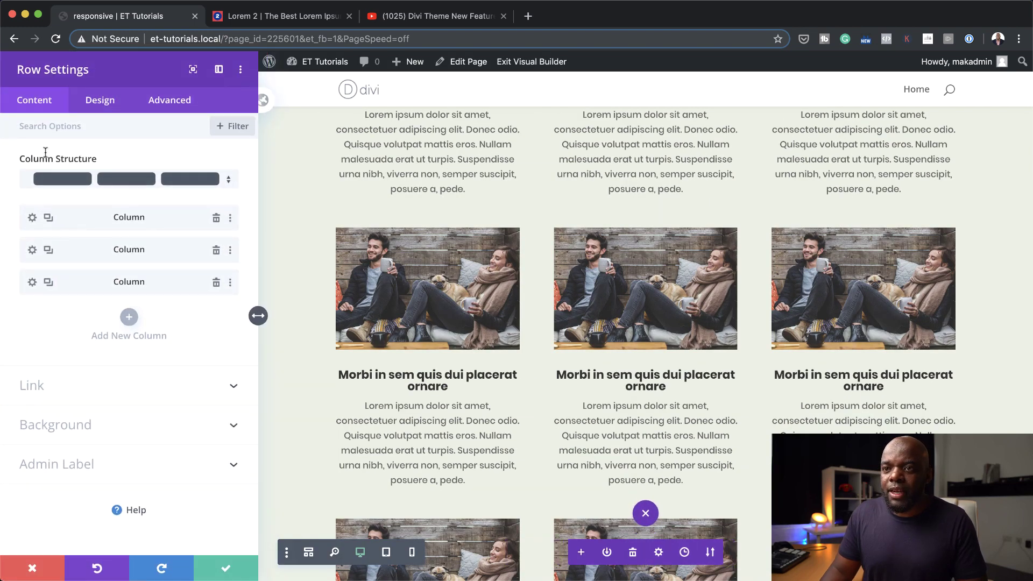
pyautogui.click(107, 106)
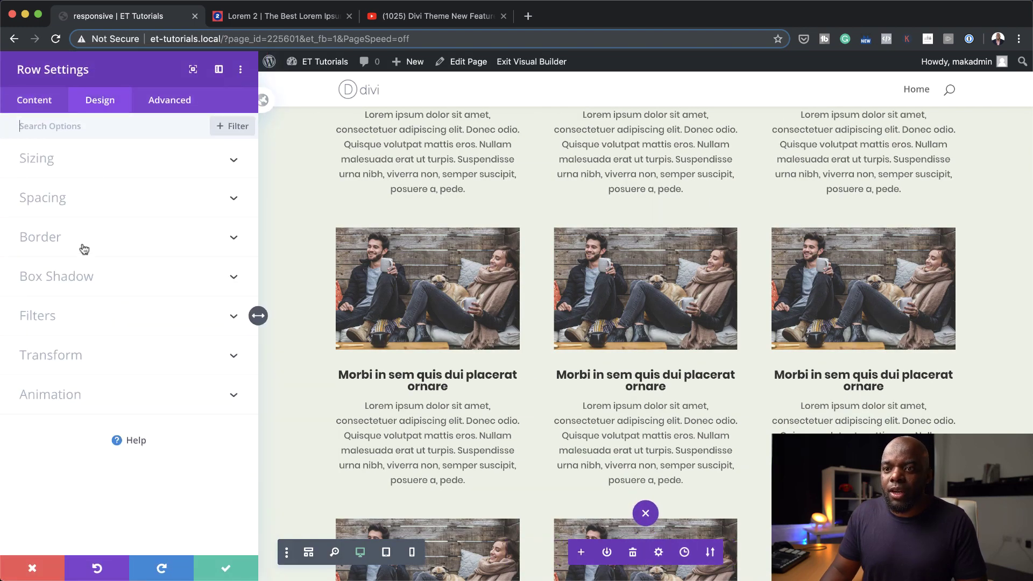
pyautogui.click(56, 204)
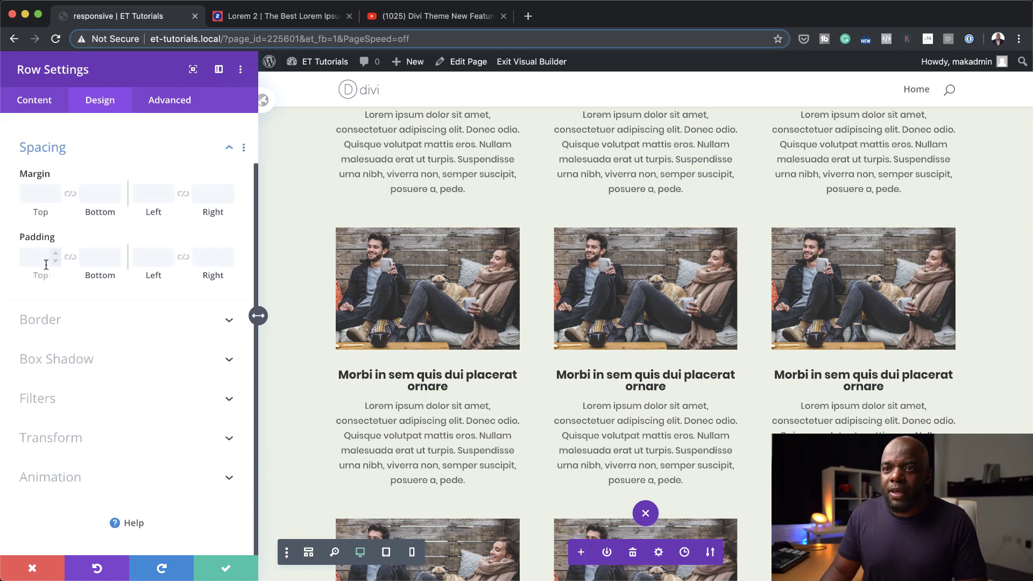
pyautogui.click(43, 258)
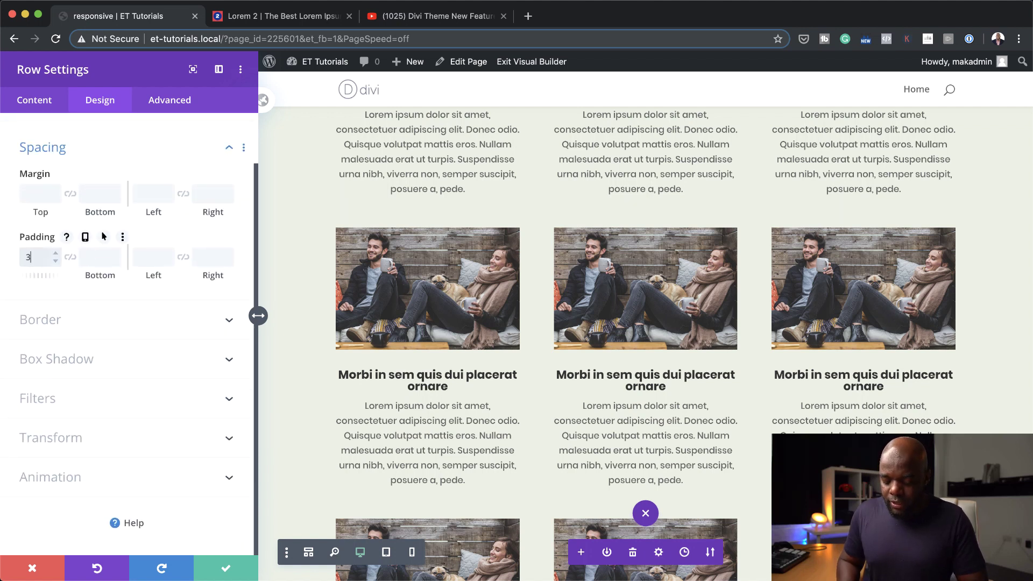
pyautogui.click(70, 257)
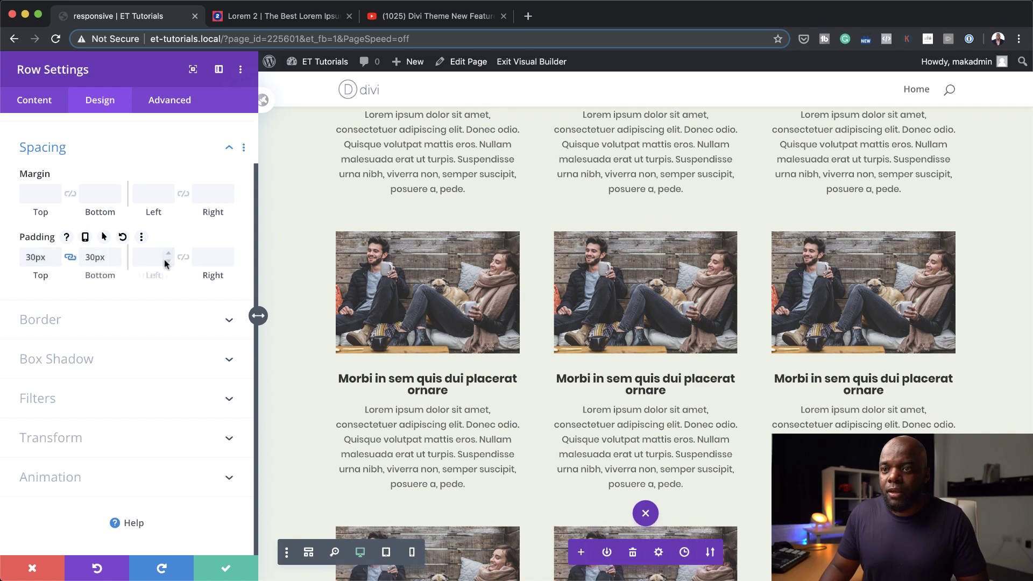
pyautogui.click(153, 257)
pyautogui.write('30px')
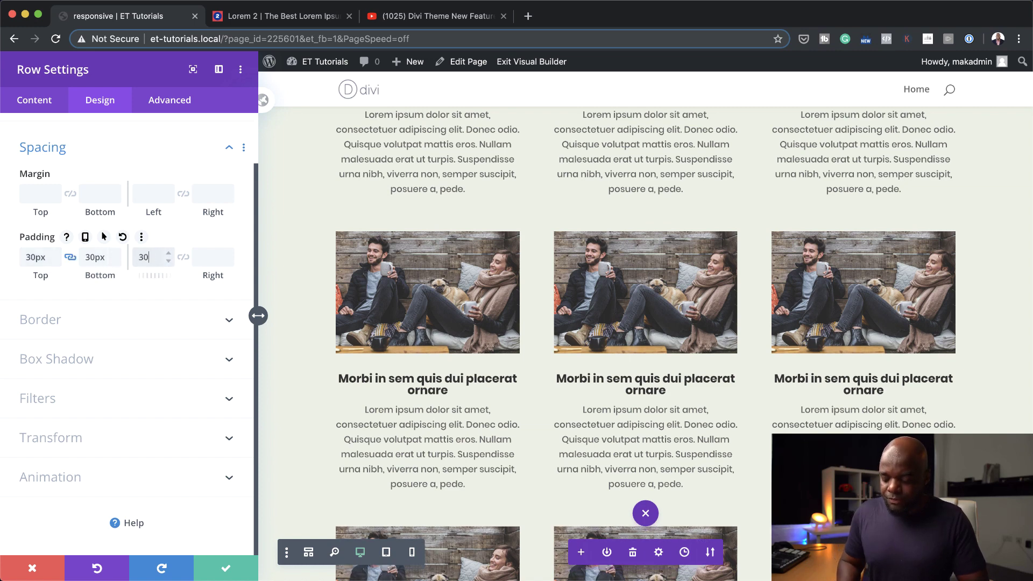
pyautogui.click(183, 257)
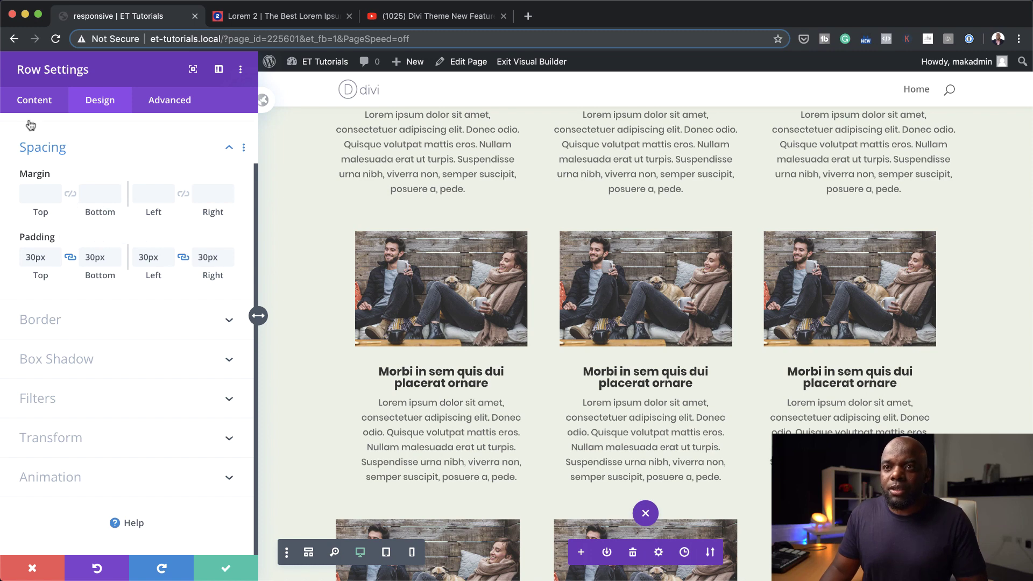
# - Set the middle blurb row's background to the saved dark navy #0a122a and save the row settings
pyautogui.click(48, 104)
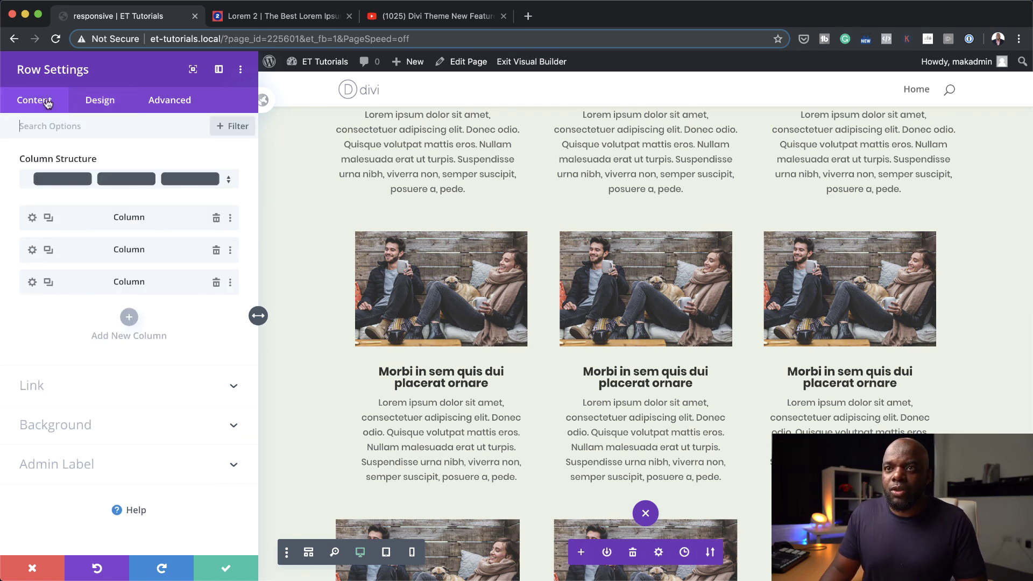
pyautogui.click(56, 425)
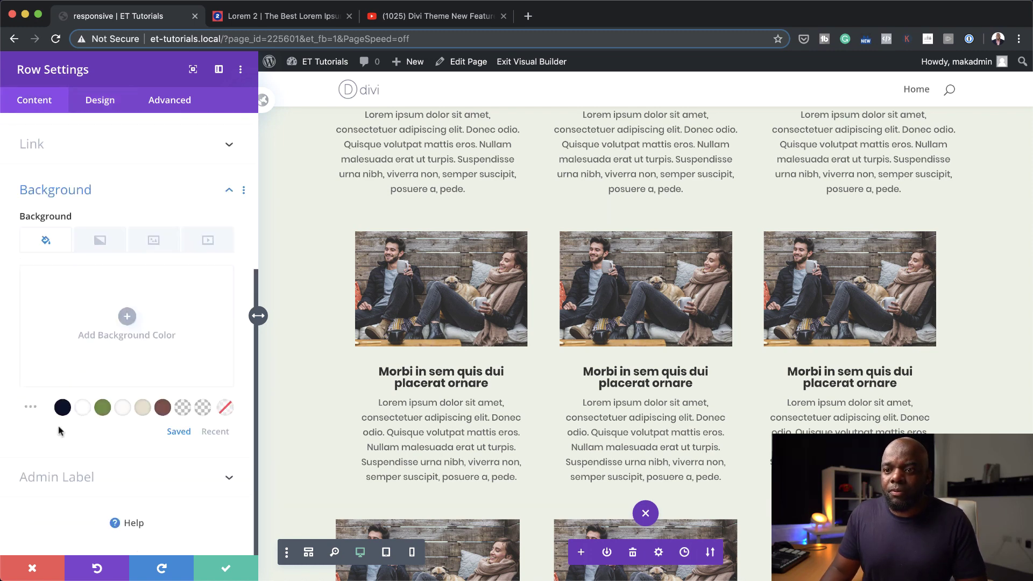
pyautogui.click(103, 408)
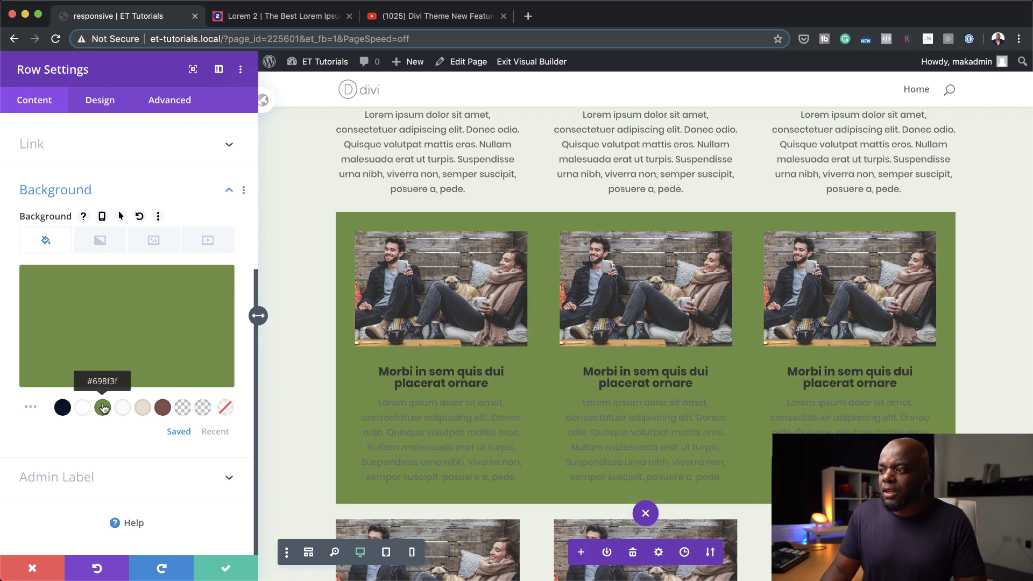
pyautogui.click(64, 408)
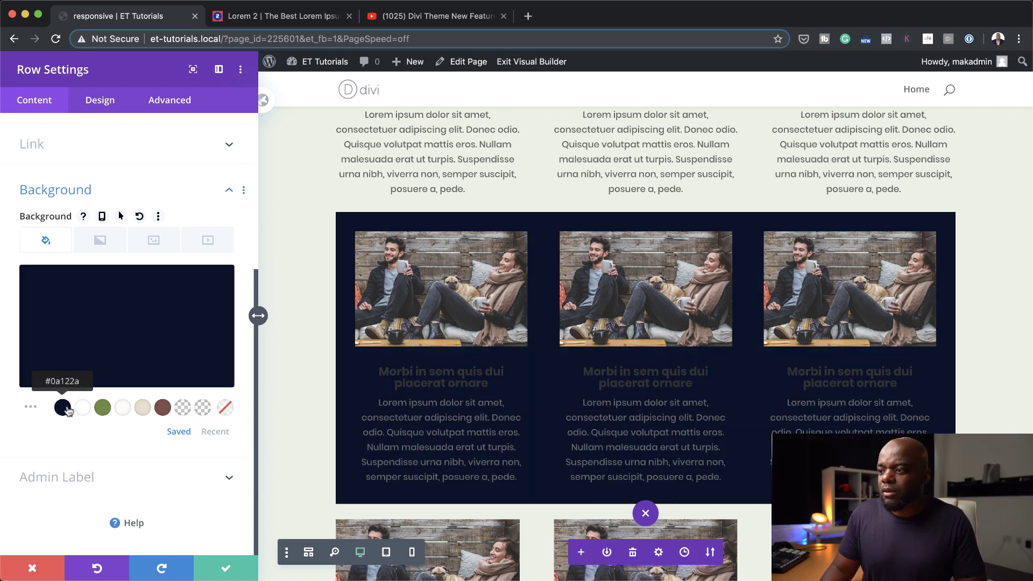
pyautogui.click(227, 572)
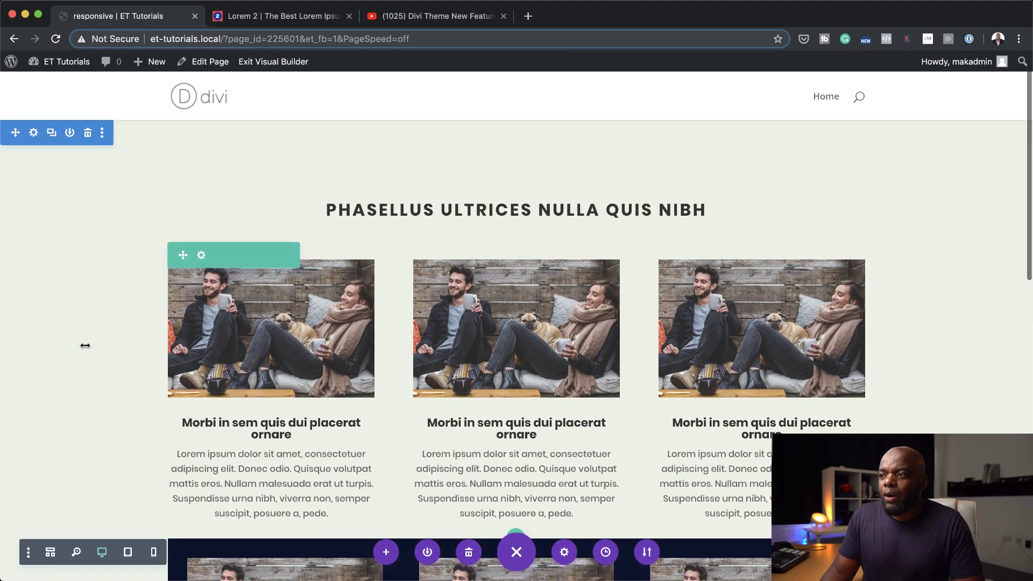
# - Disable the first blurb row on desktop in its visibility options and save the row settings
pyautogui.scroll(-5, 85, 346)
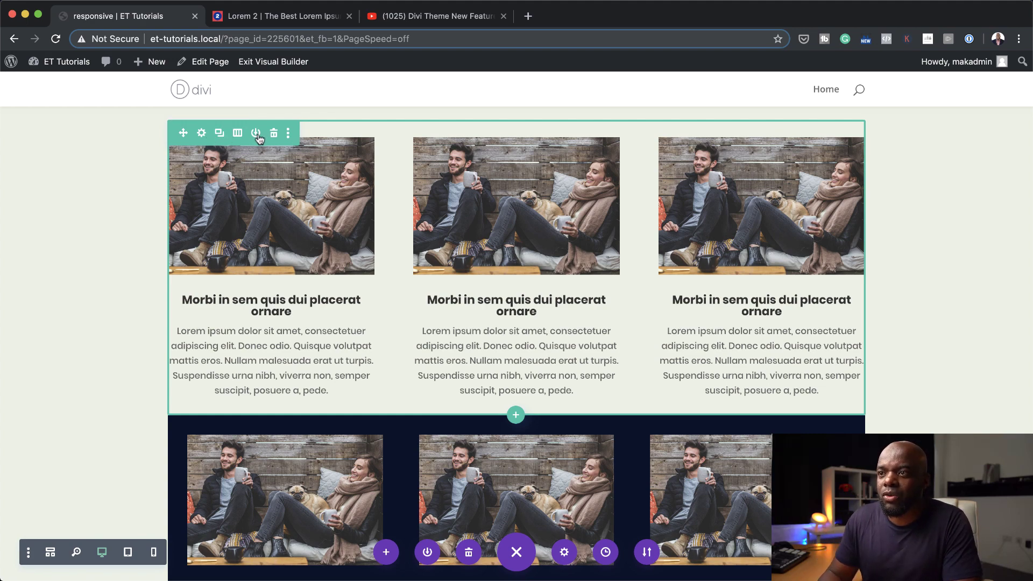
pyautogui.click(200, 133)
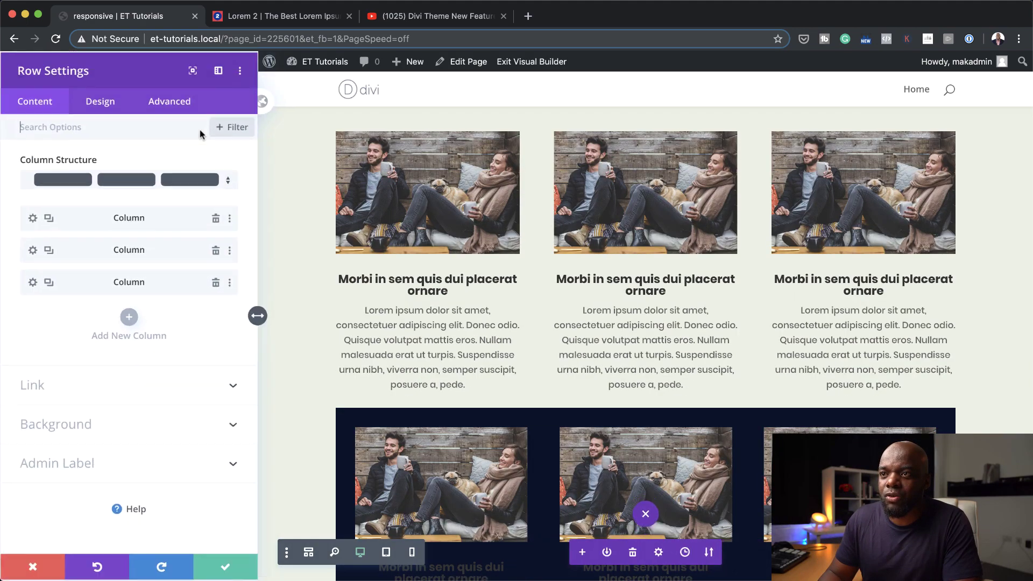
pyautogui.click(181, 101)
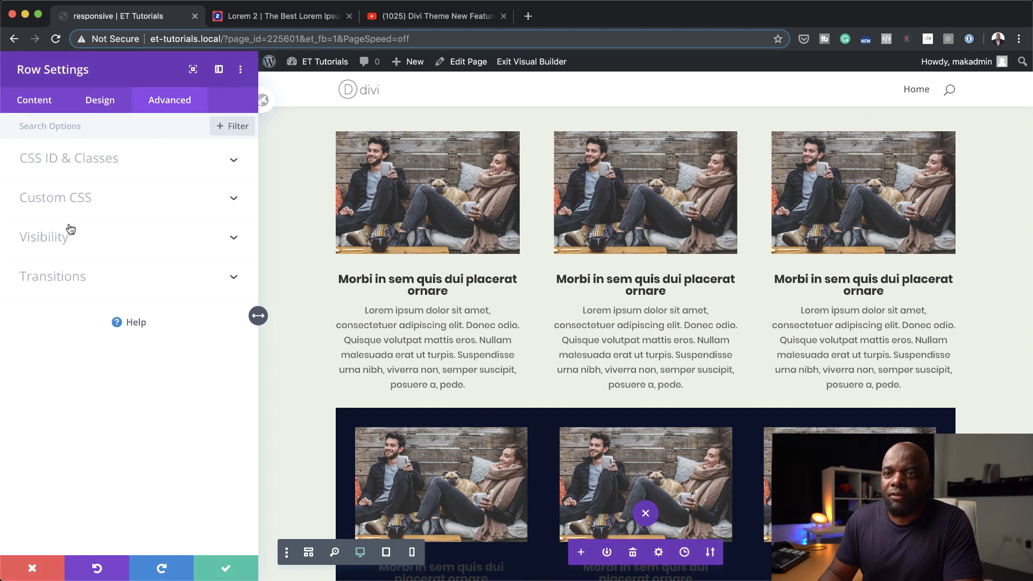
pyautogui.click(70, 229)
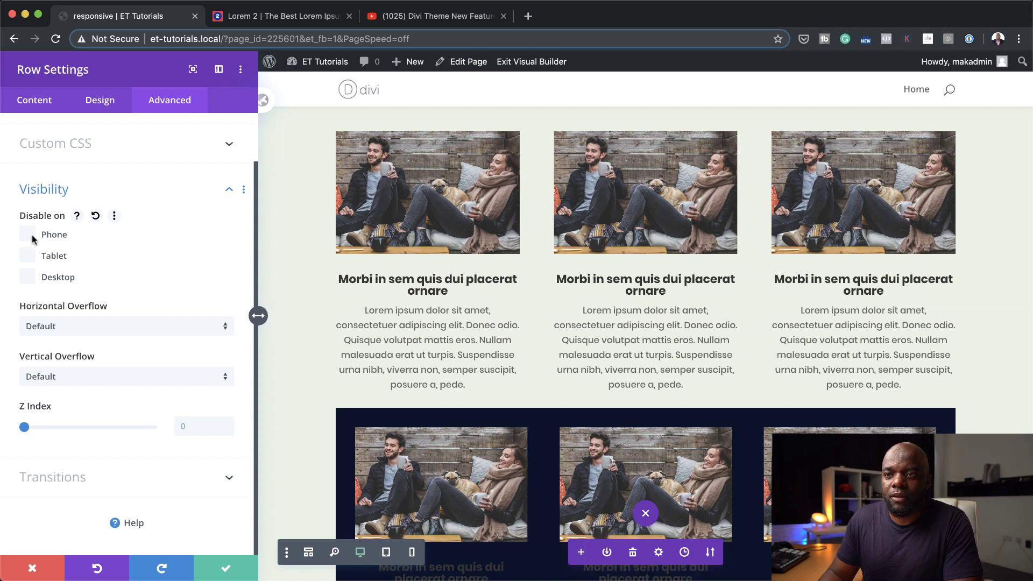
pyautogui.click(29, 278)
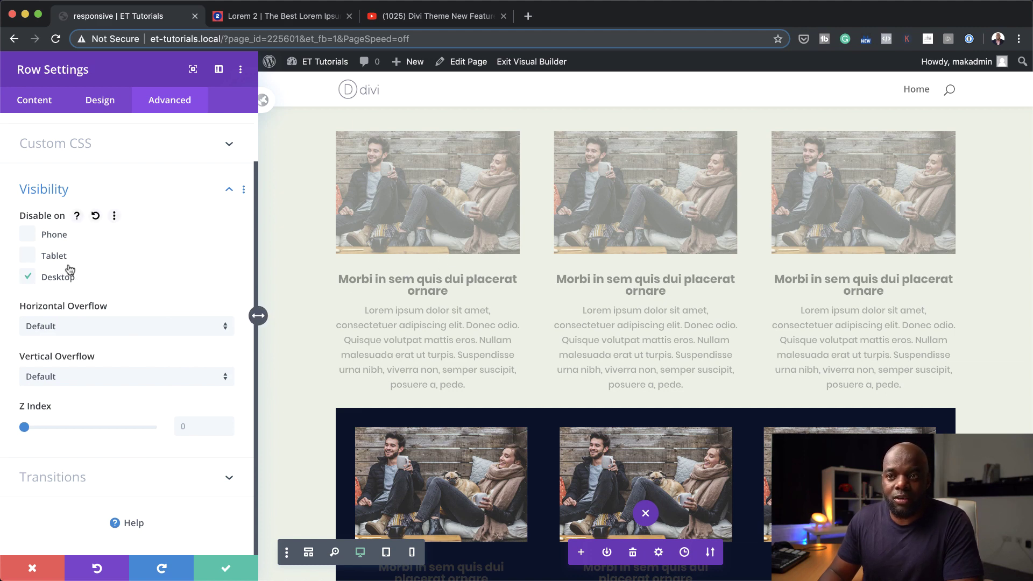
pyautogui.click(225, 569)
# - Disable the navy blurb row on phone and tablet in its visibility options and save the row settings
pyautogui.scroll(-8, 176, 428)
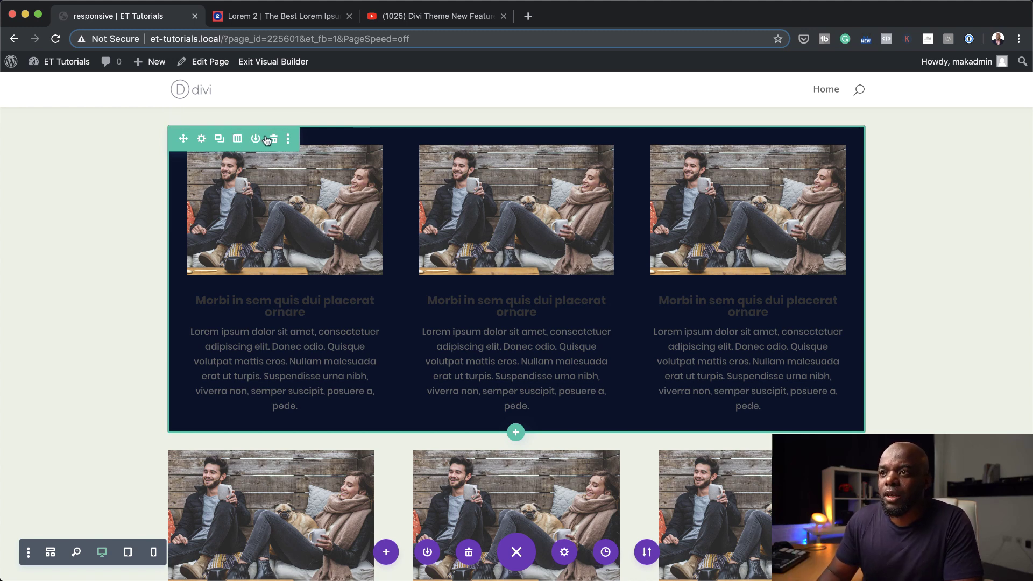
pyautogui.click(202, 139)
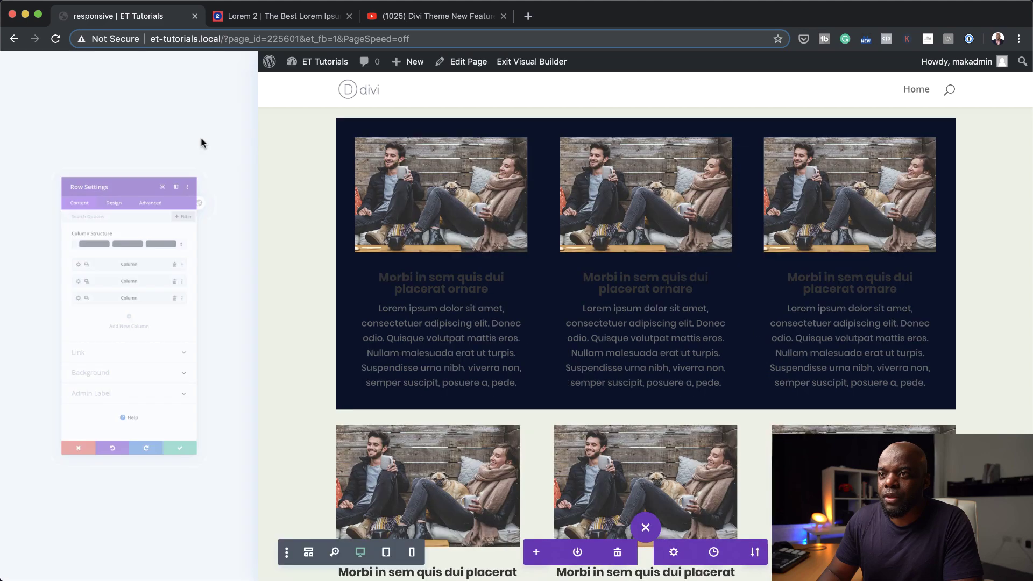
pyautogui.click(171, 102)
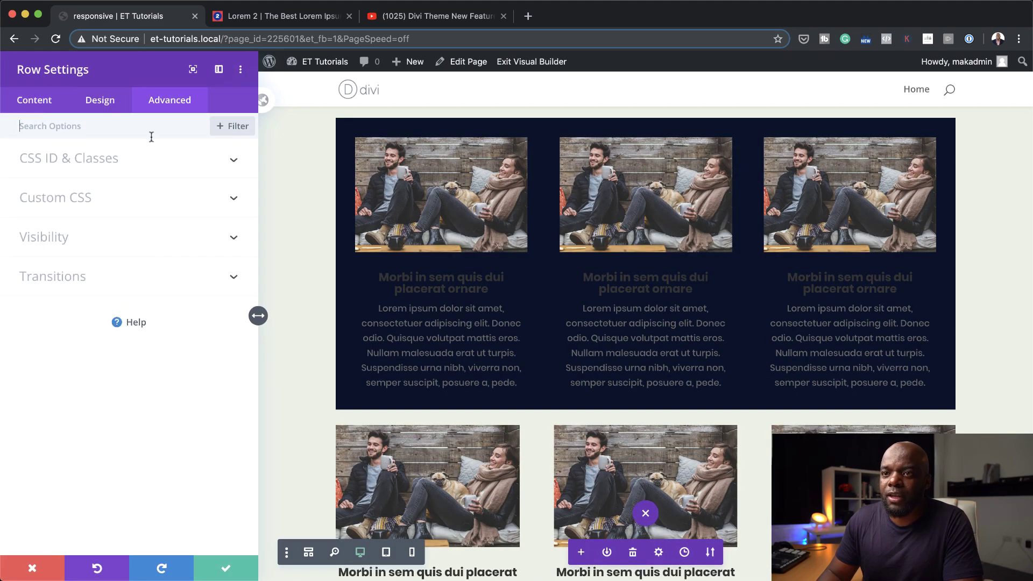
pyautogui.click(74, 237)
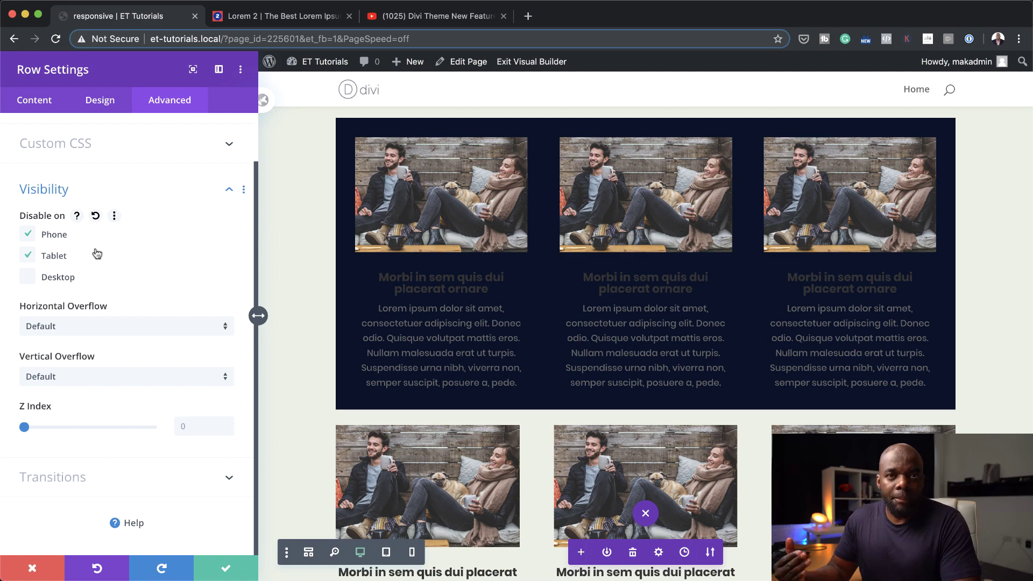
pyautogui.click(227, 571)
# - Check the visibility of the blurb rows in tablet and phone previews, and return to desktop view
pyautogui.scroll(-6, 401, 337)
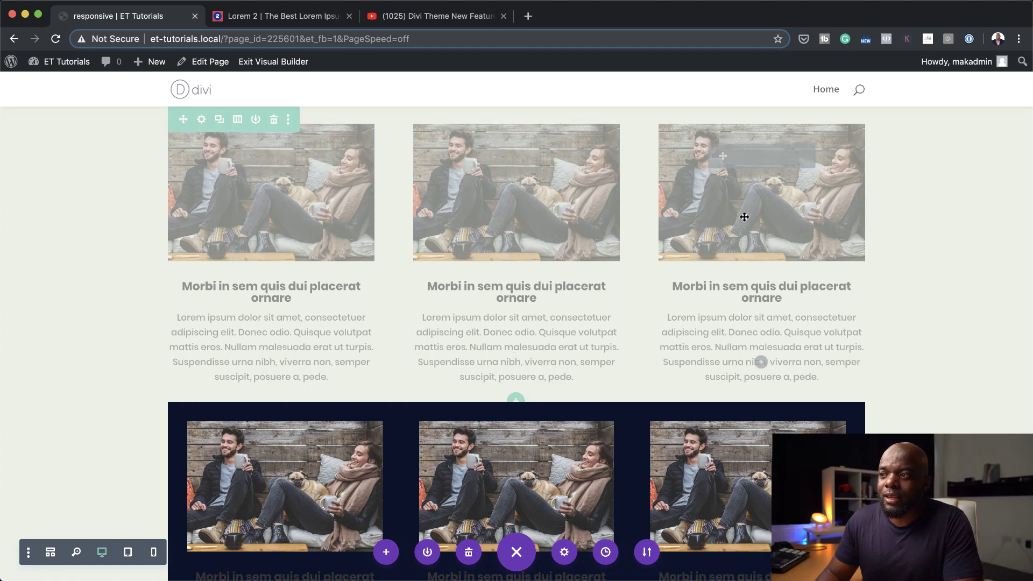
pyautogui.click(129, 557)
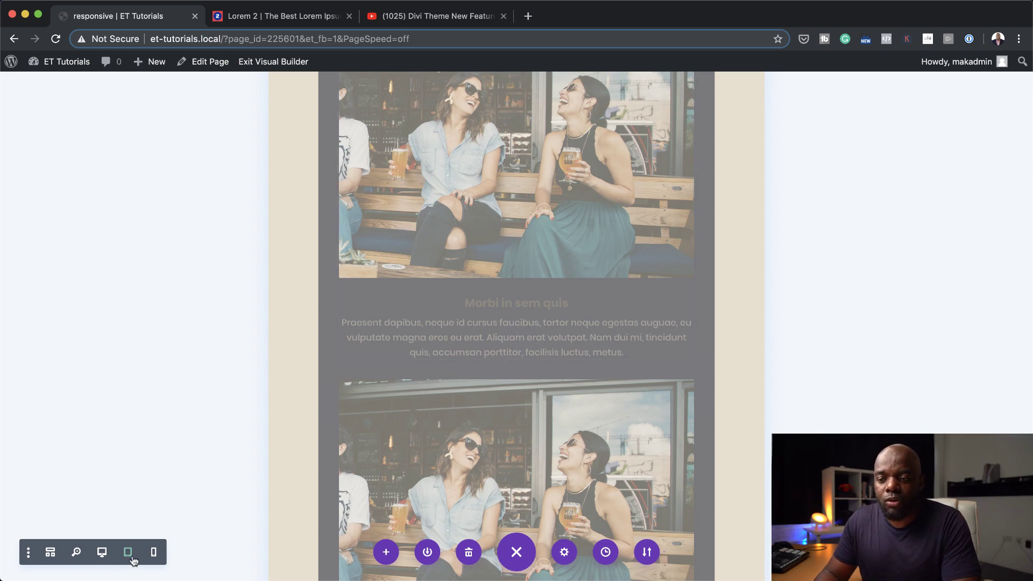
pyautogui.click(154, 553)
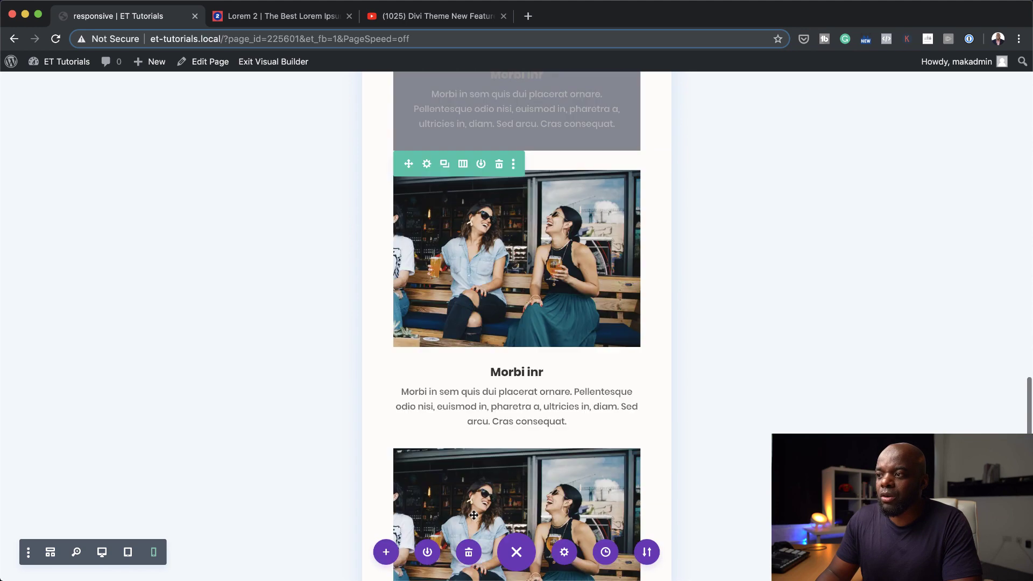
pyautogui.click(102, 553)
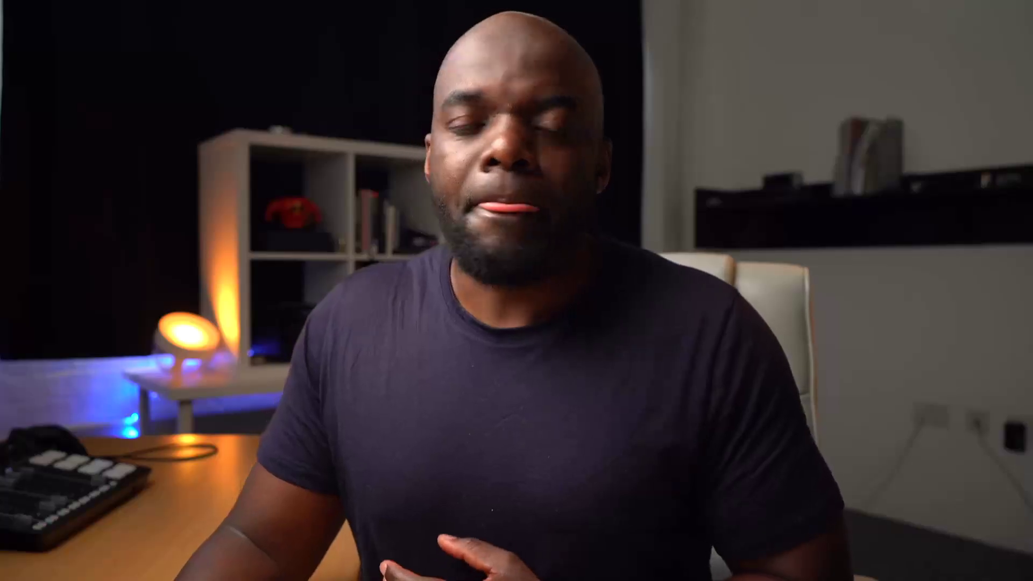